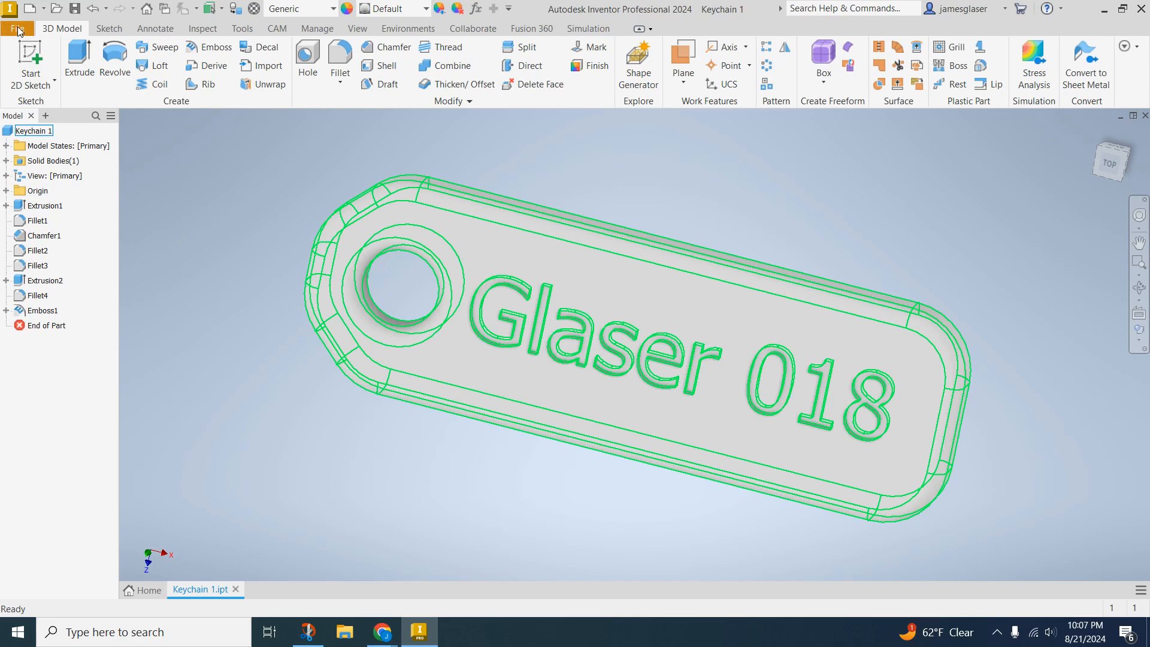
- Create a new part file from the metric Standard (mm).ipt template
click(17, 29)
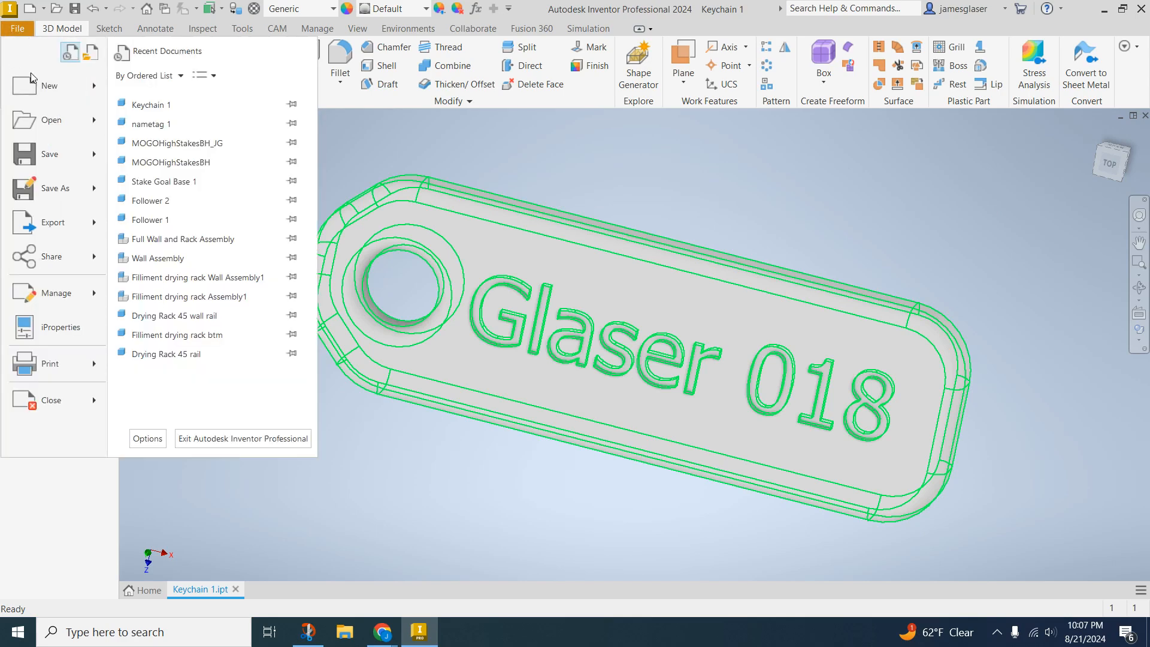
click(384, 498)
click(139, 591)
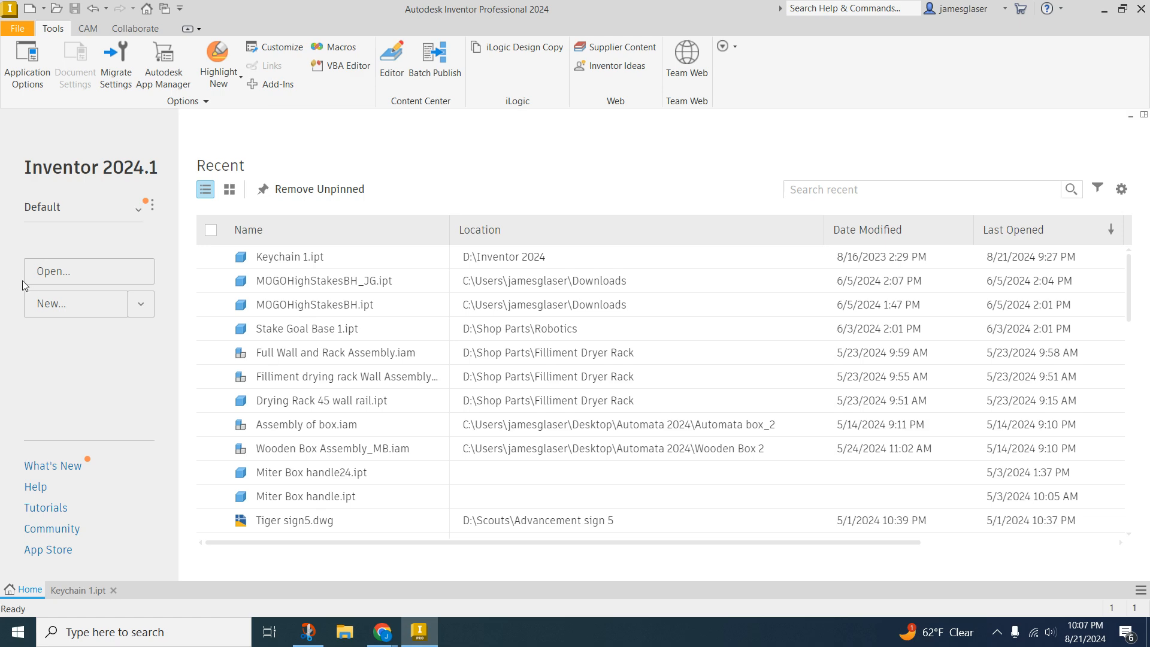
click(62, 306)
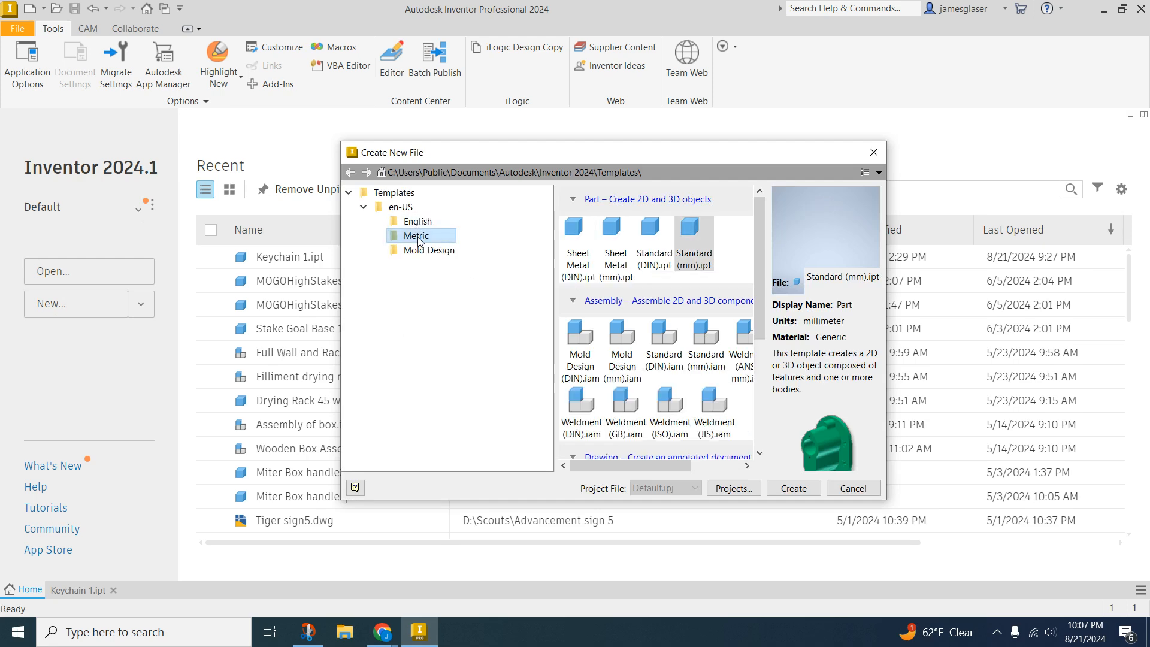
double_click(694, 242)
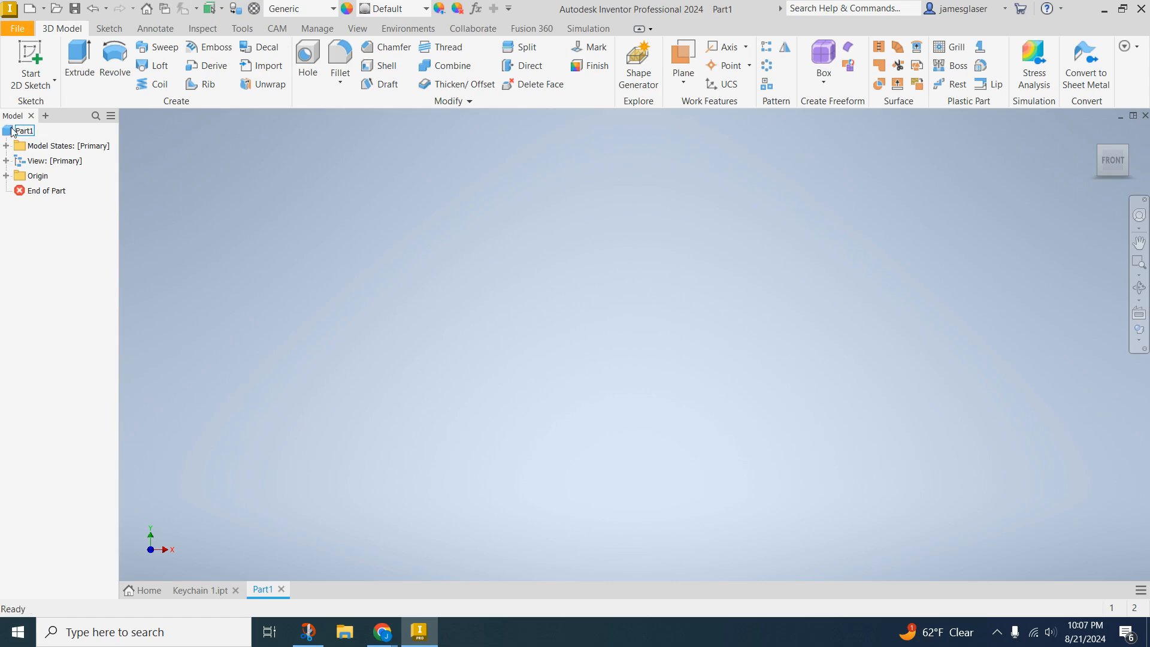
- Start a 2D sketch on the horizontal XZ origin plane, oriented with the X axis running horizontally
click(26, 60)
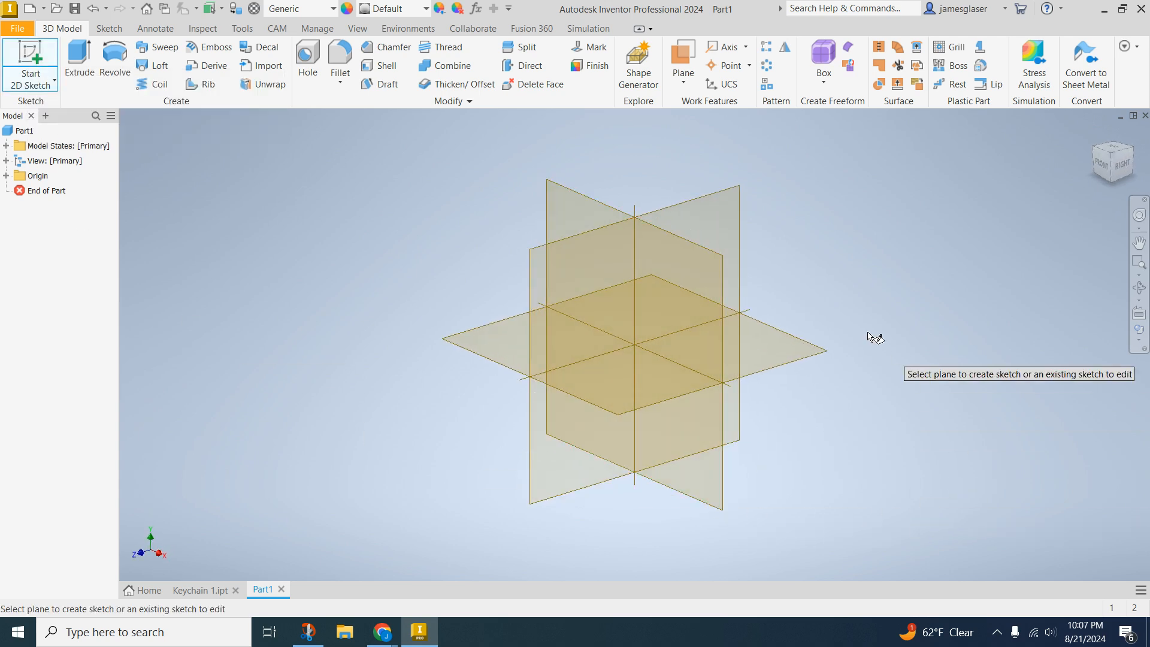
click(799, 365)
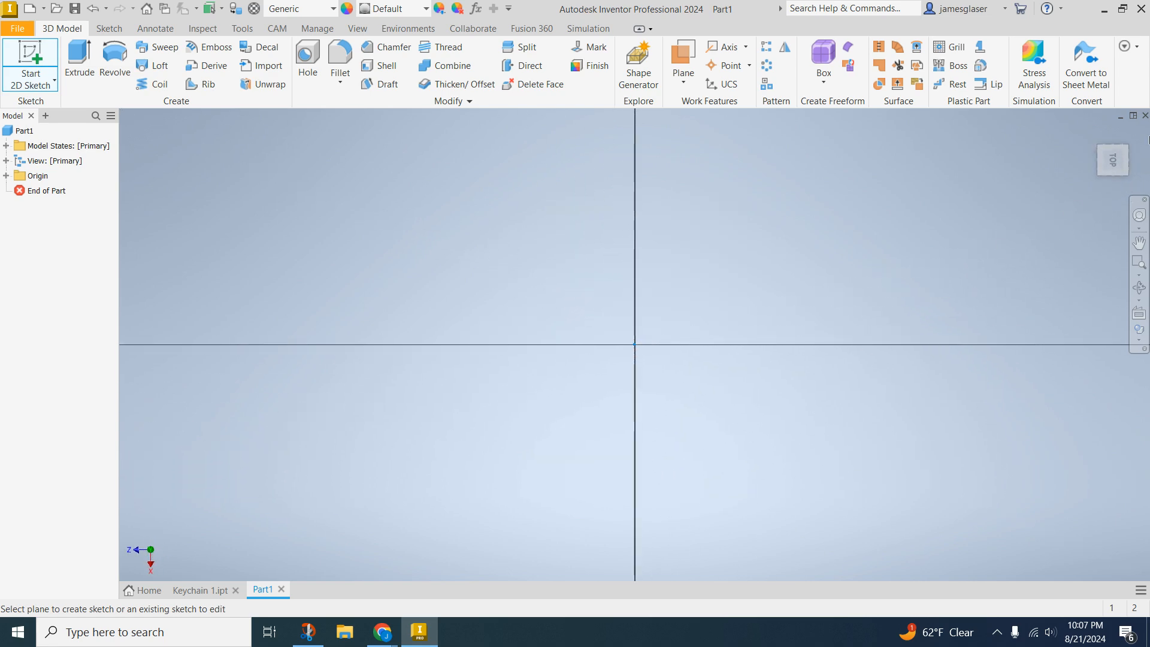
click(1134, 130)
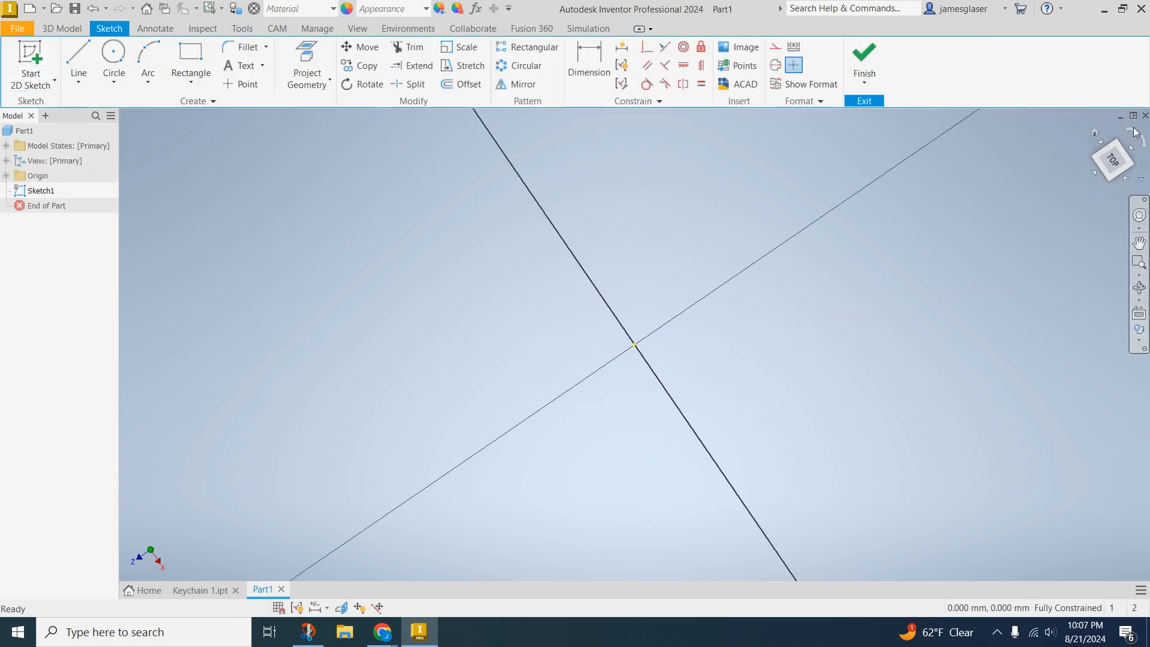
- Sketch a rectangle 50 mm long and 25 mm high with its lower corner at the origin
click(191, 57)
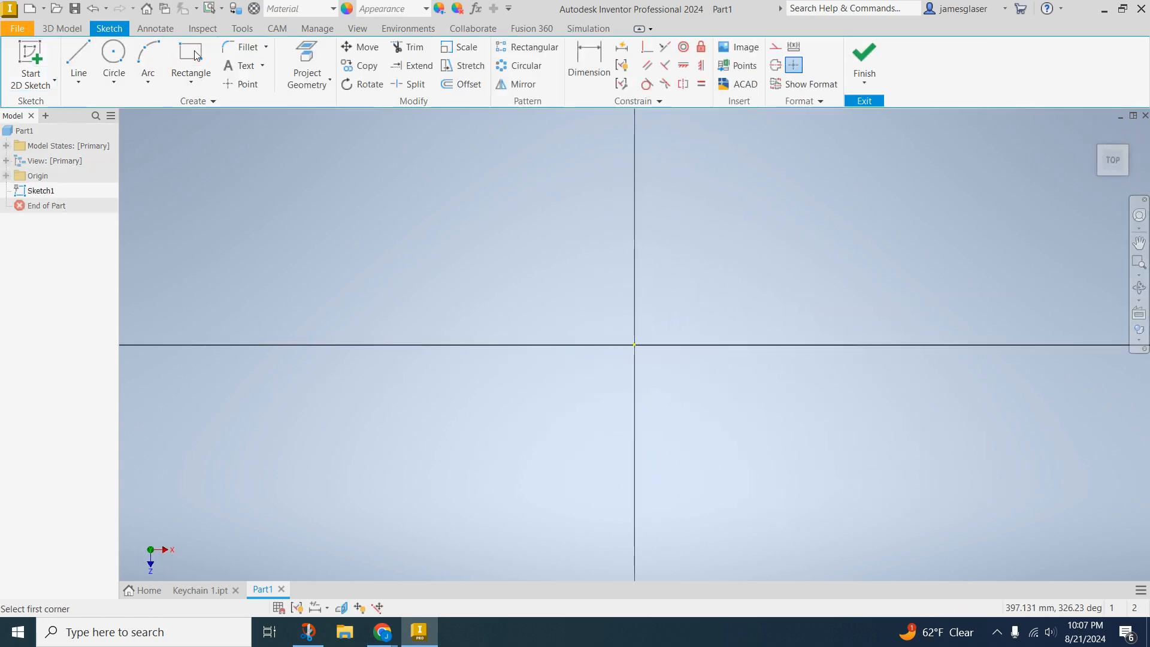
click(635, 345)
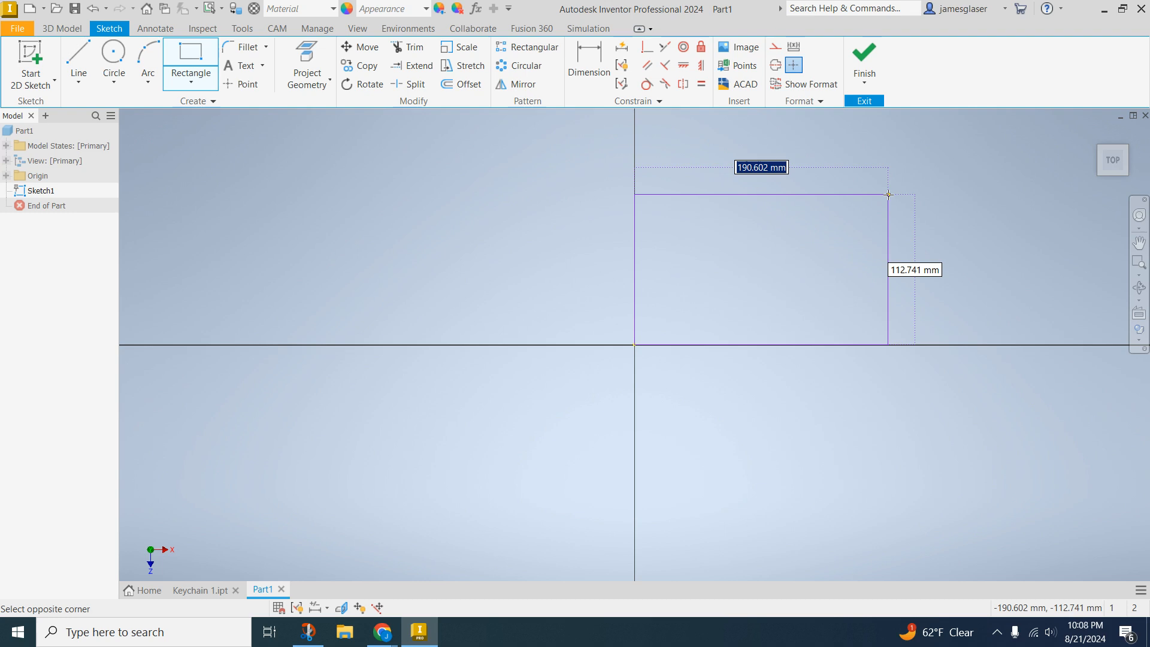
key(Tab)
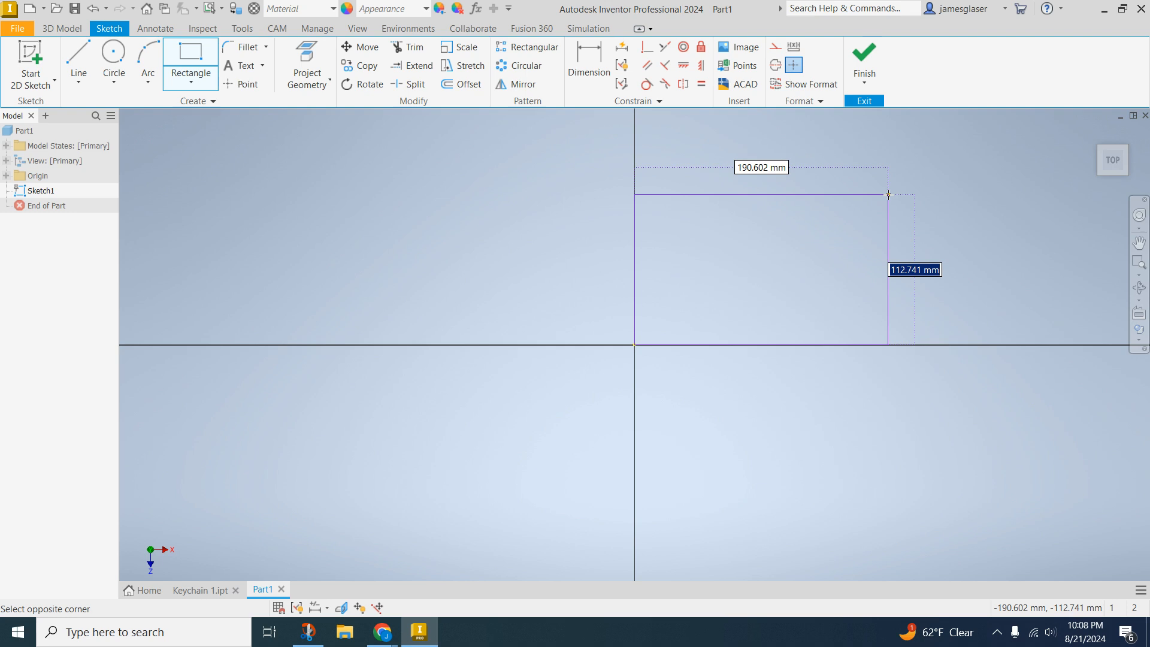
text(25)
key(Tab)
text(50)
key(Return)
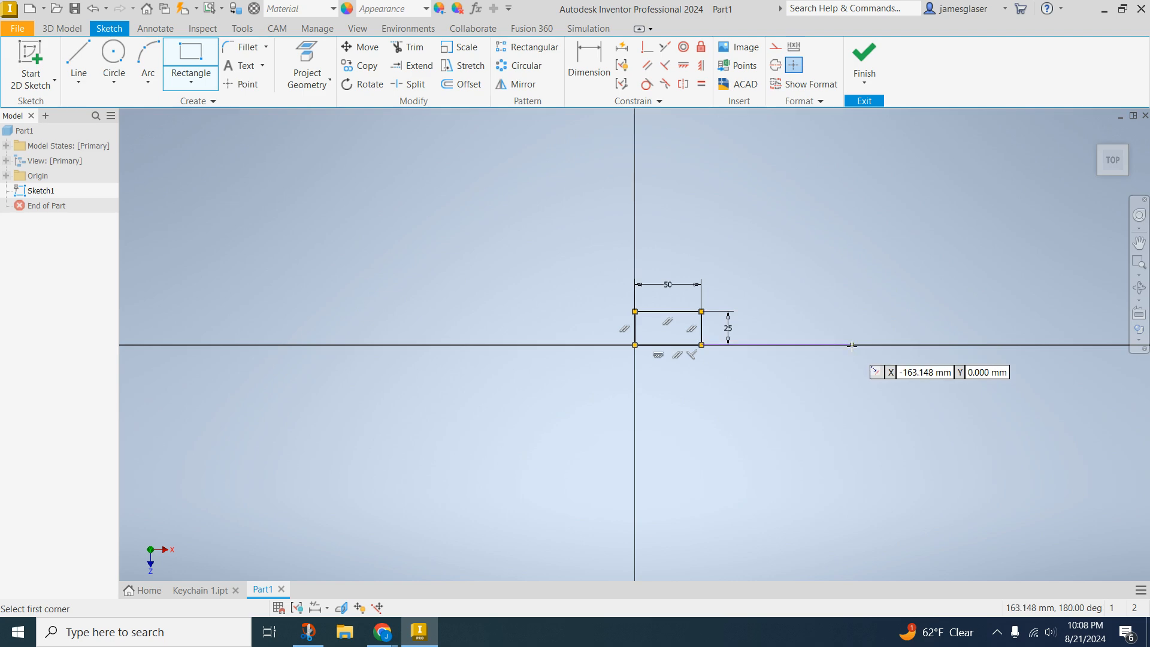
- Extrude the rectangle profile 5 mm upward into a solid plate
key(F6)
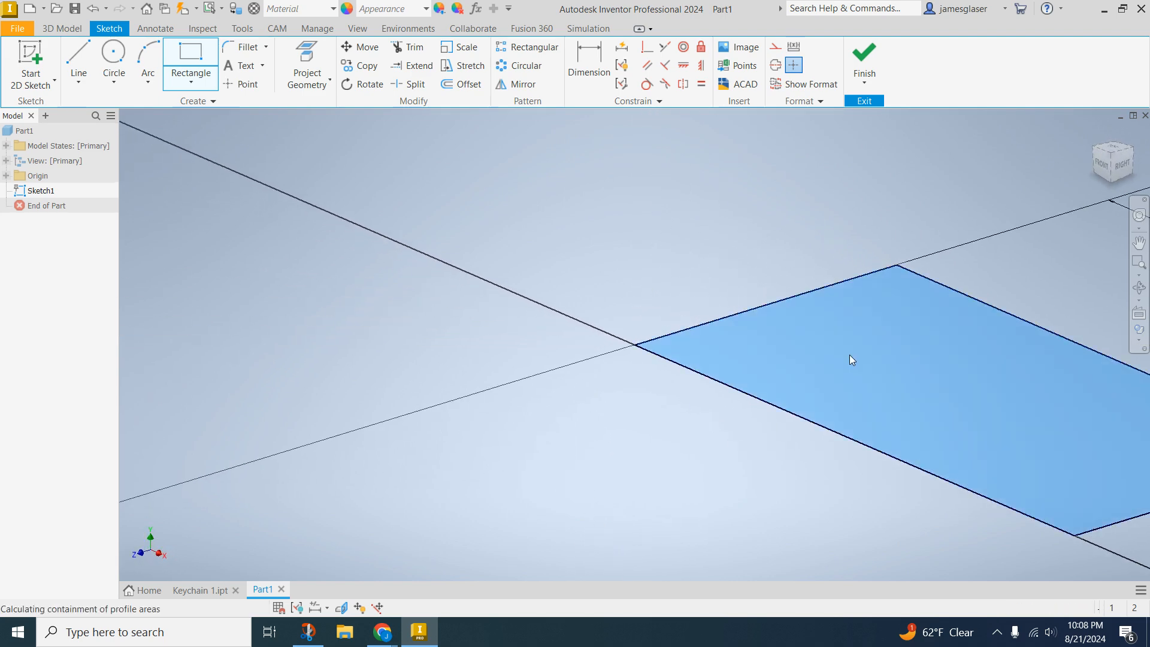
key(e)
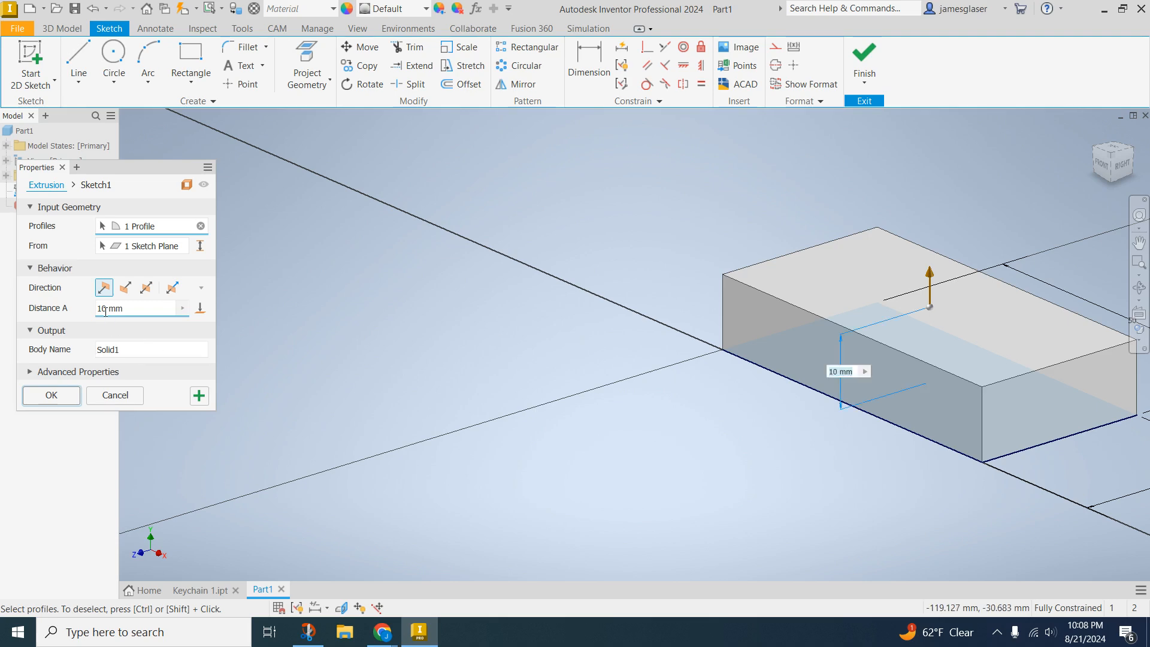
text(5)
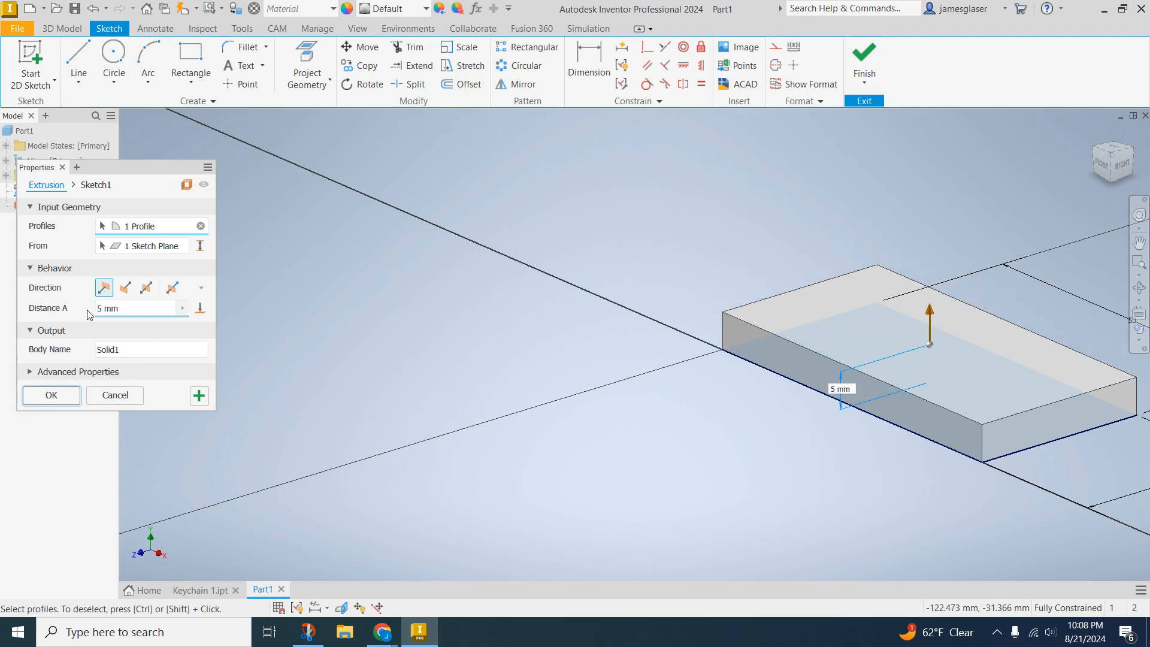
key(Return)
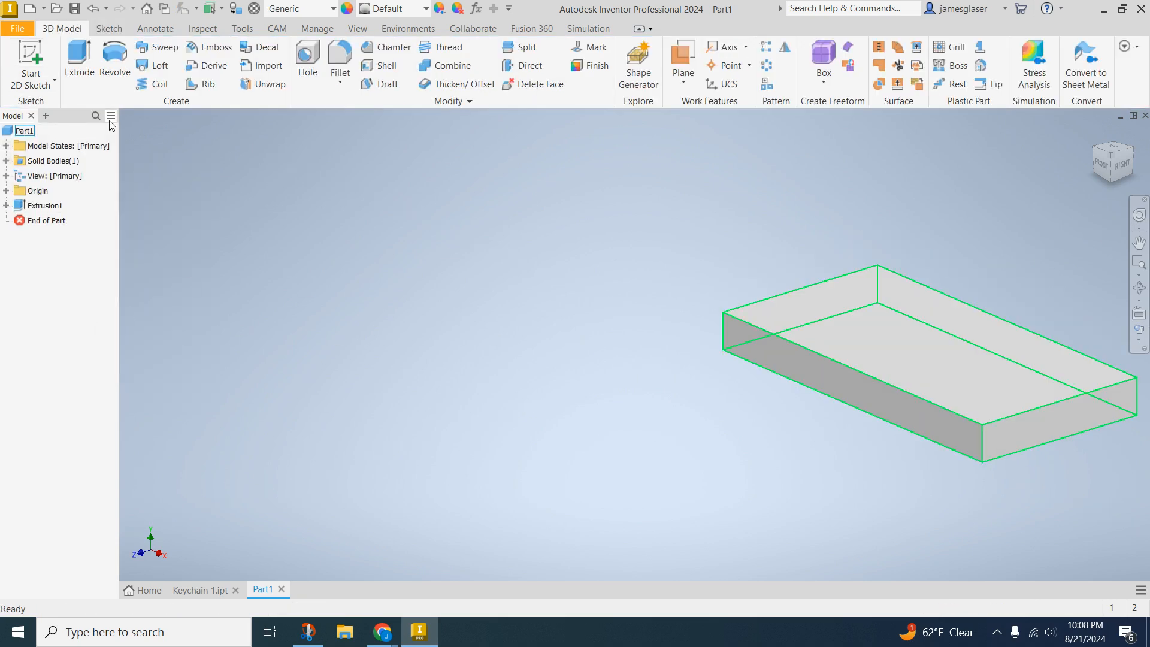
- Fillet the two vertical corner edges at the plate's right end and one long bottom edge with a 6 mm radius
click(1118, 151)
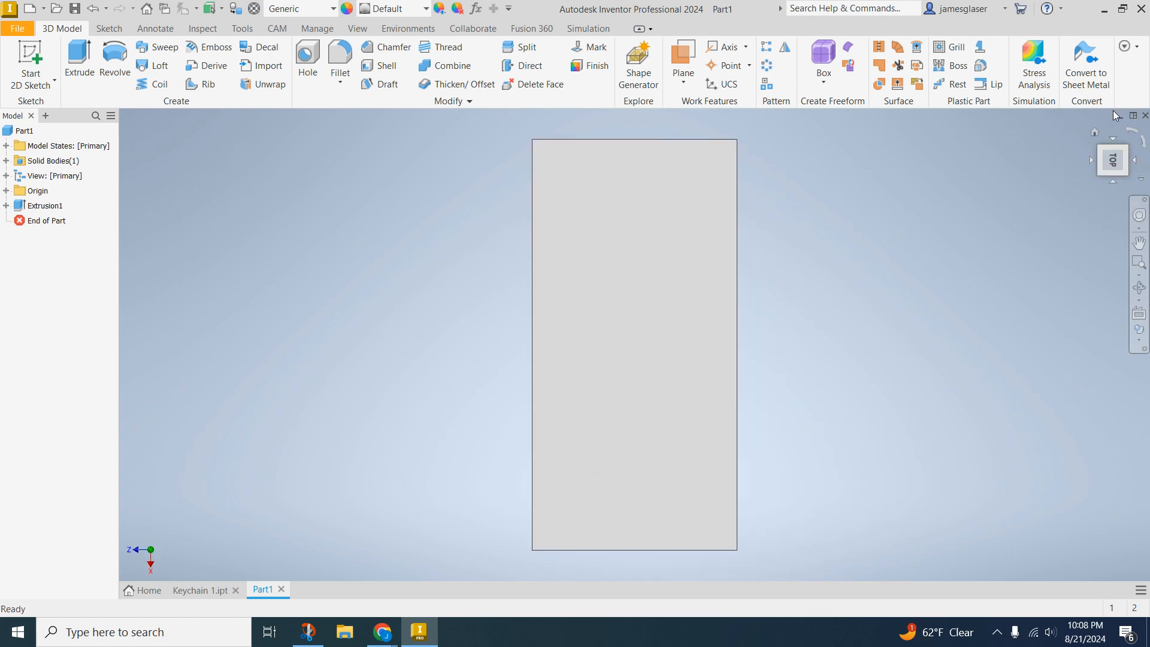
click(1136, 133)
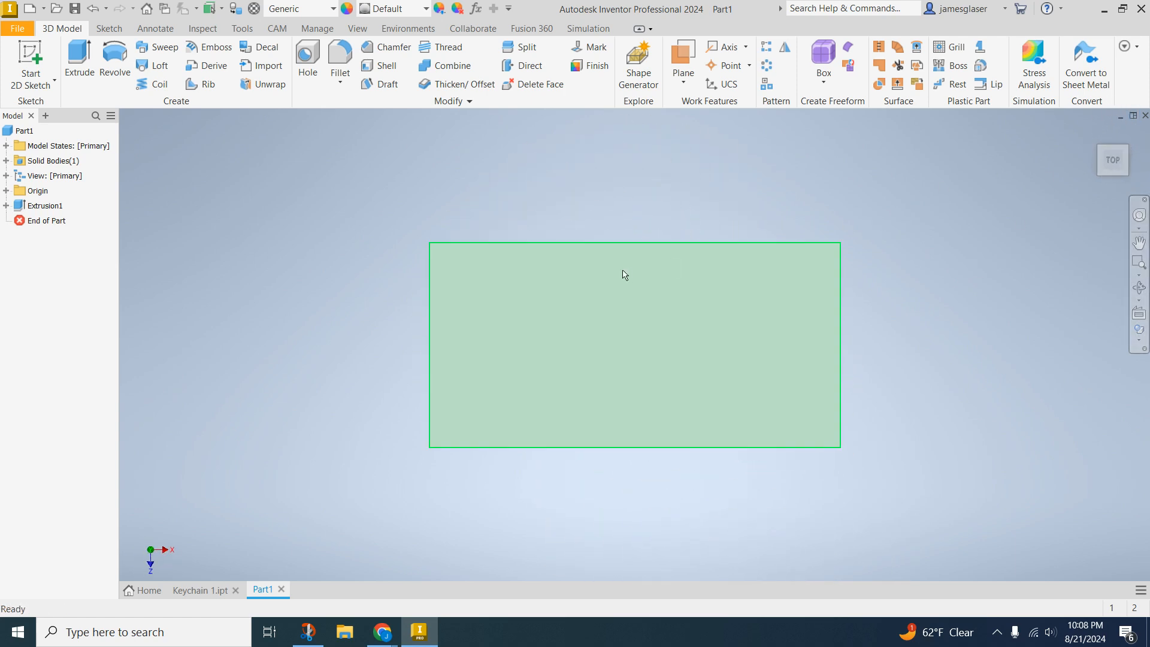
mouse_move(898, 213)
shift+middle_down()
mouse_move(934, 215)
mouse_move(879, 219)
shift+middle_up()
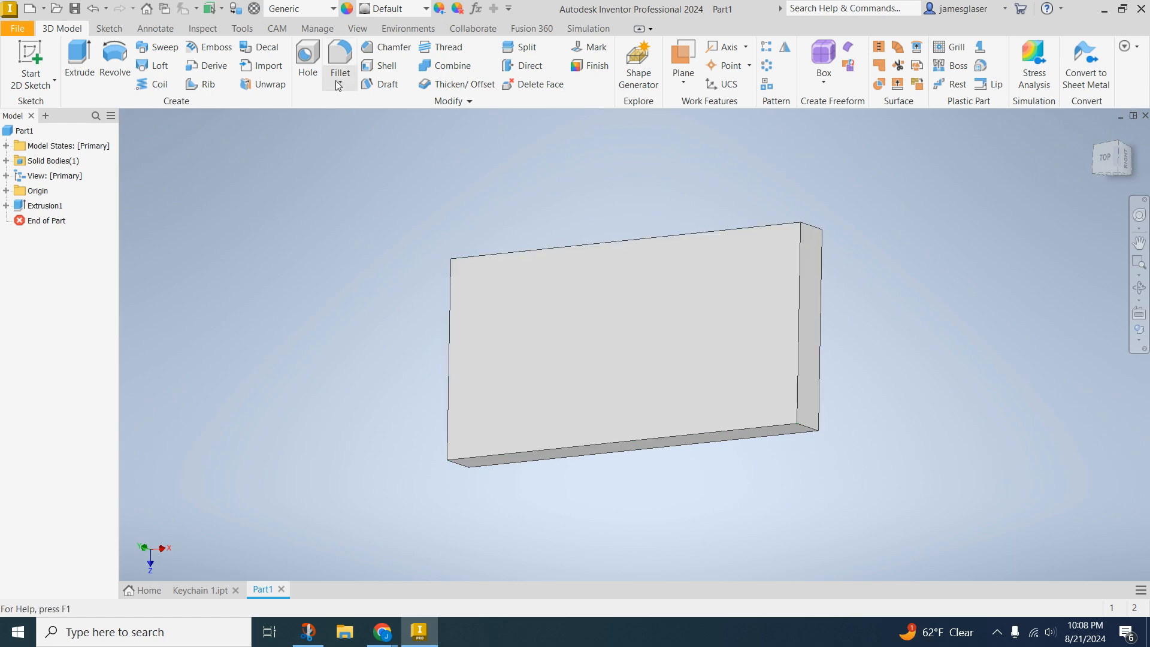
click(339, 56)
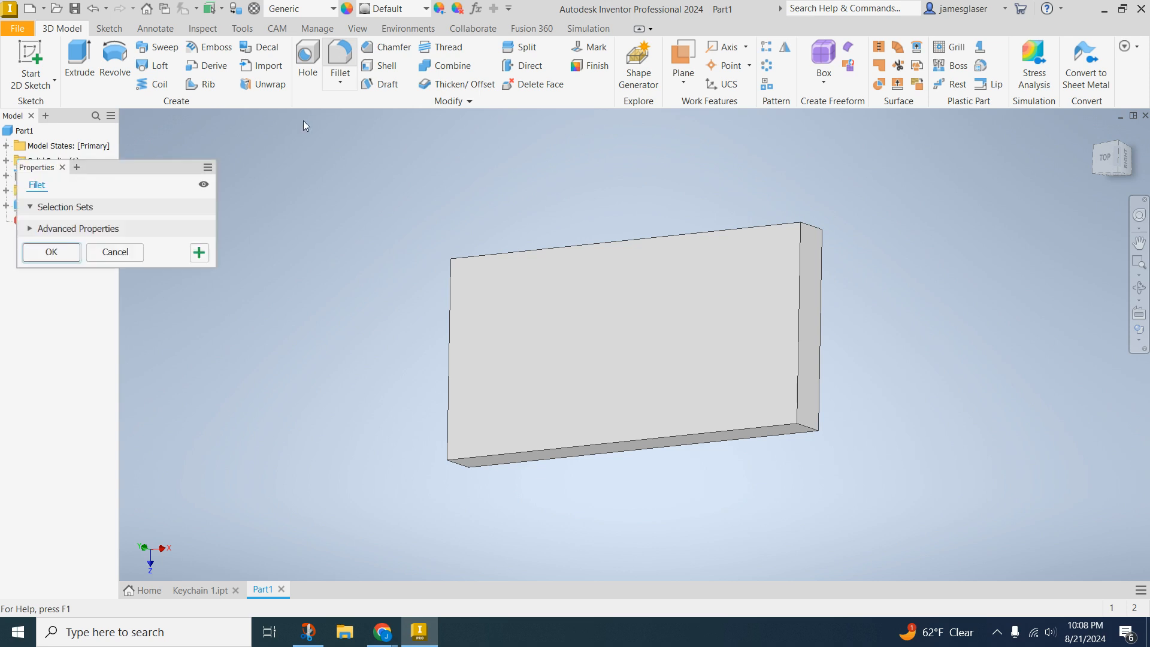
click(818, 230)
click(809, 428)
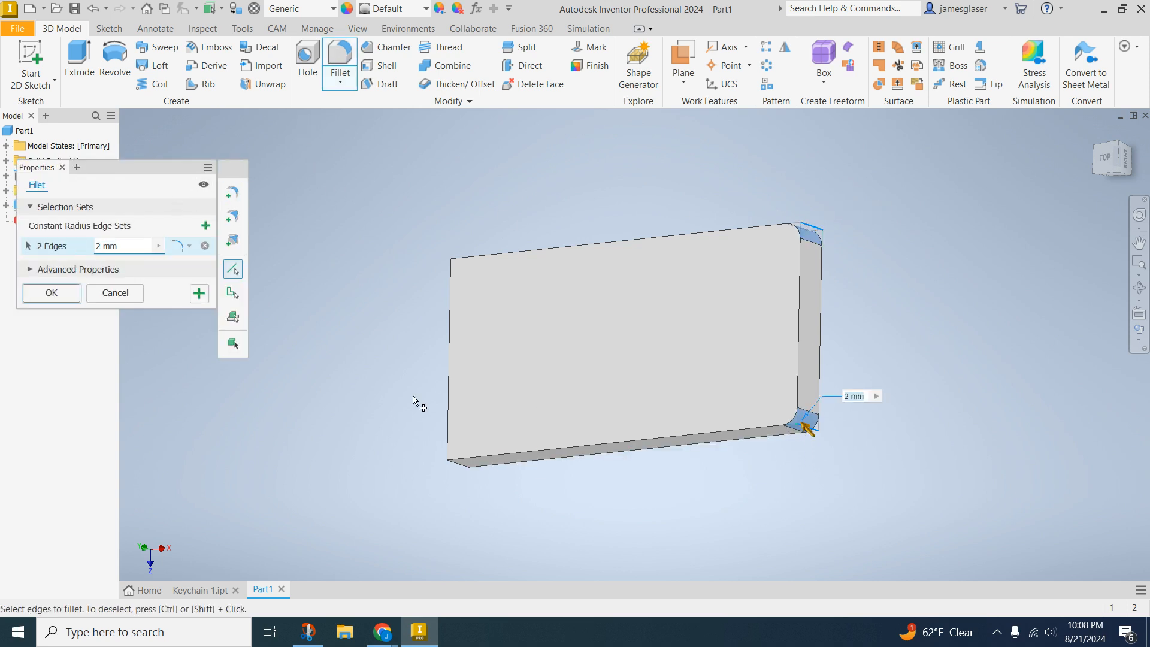
click(802, 431)
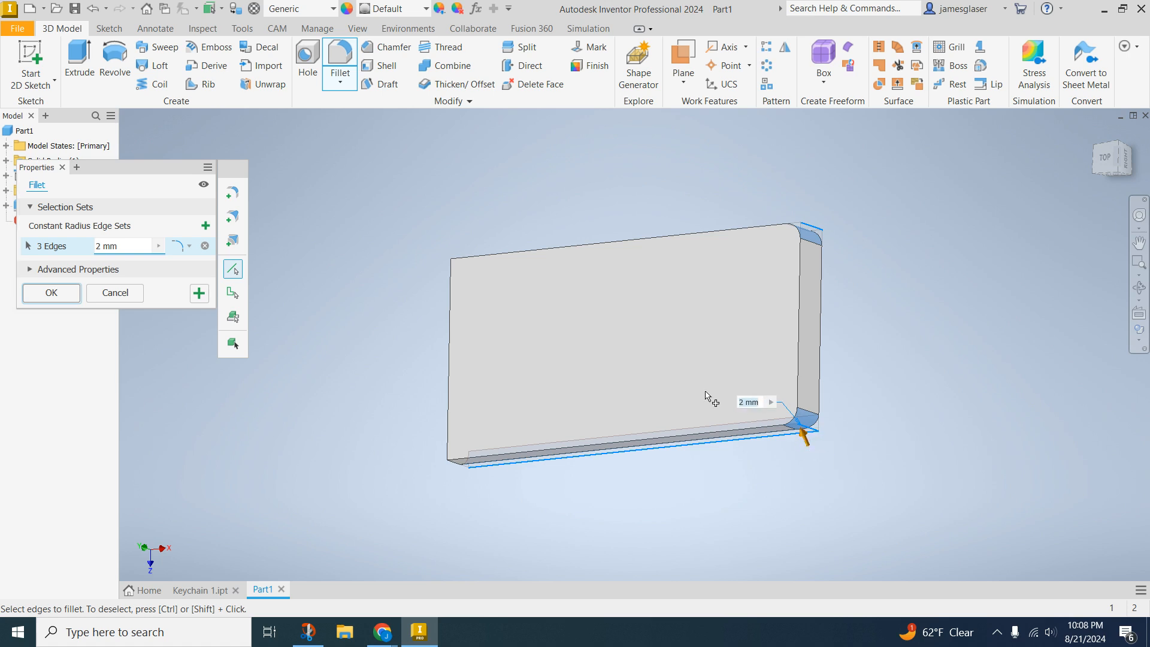
key(Return)
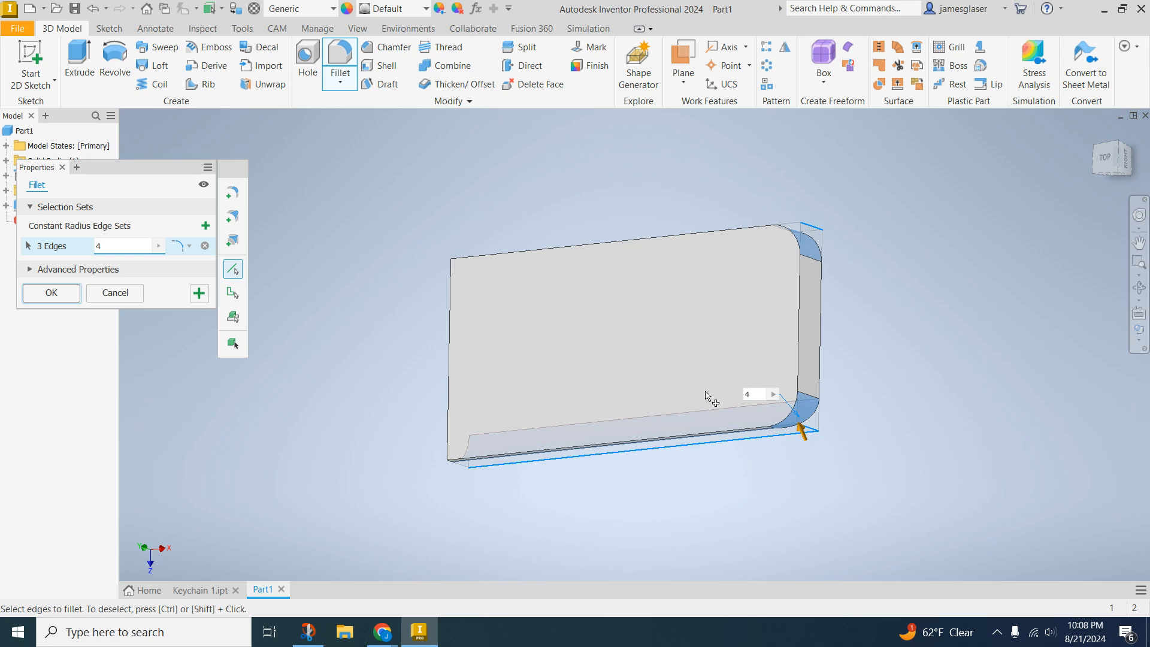
key(BackSpace)
text(6)
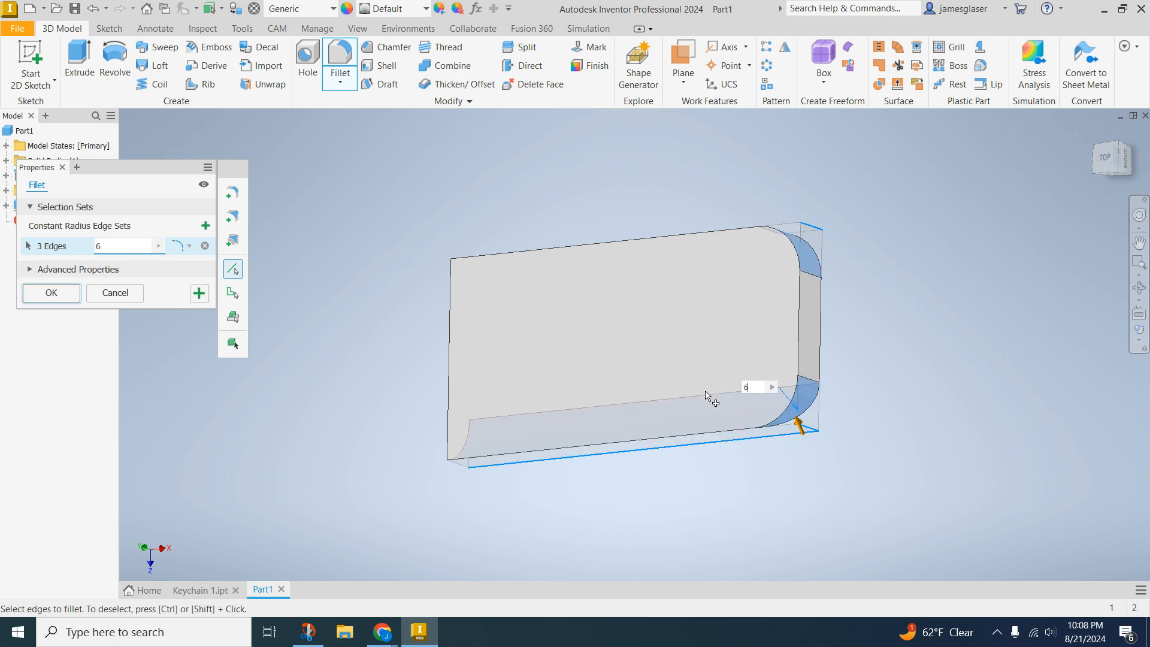
key(Return)
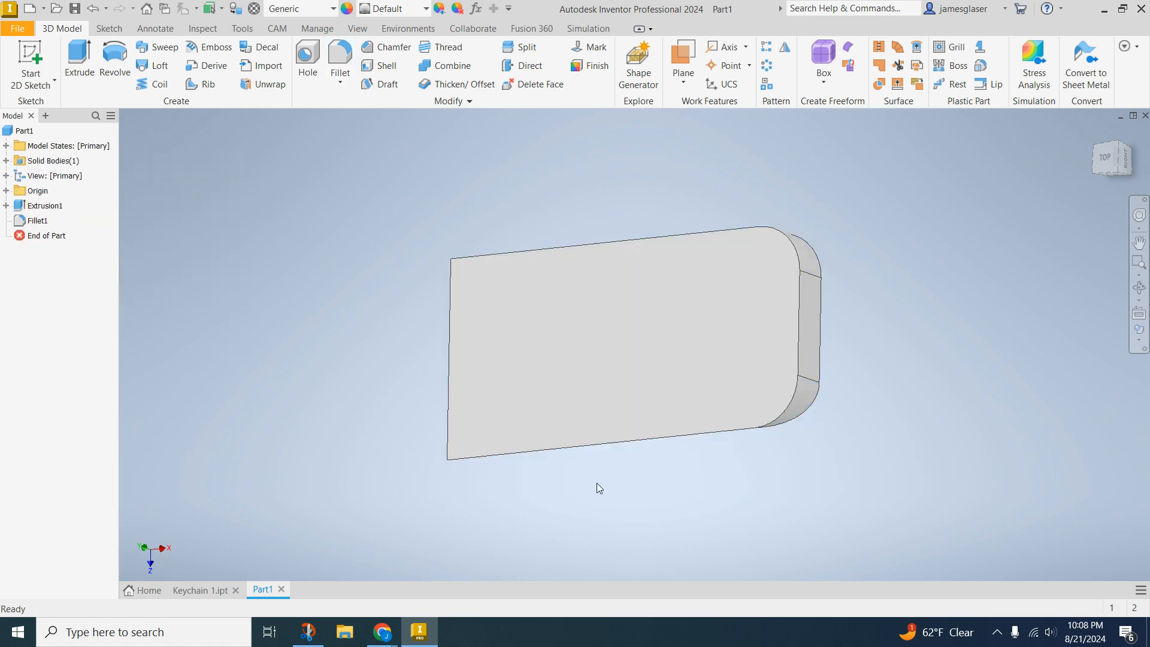
mouse_move(597, 482)
shift+middle_down()
mouse_move(662, 466)
mouse_move(638, 458)
shift+middle_up()
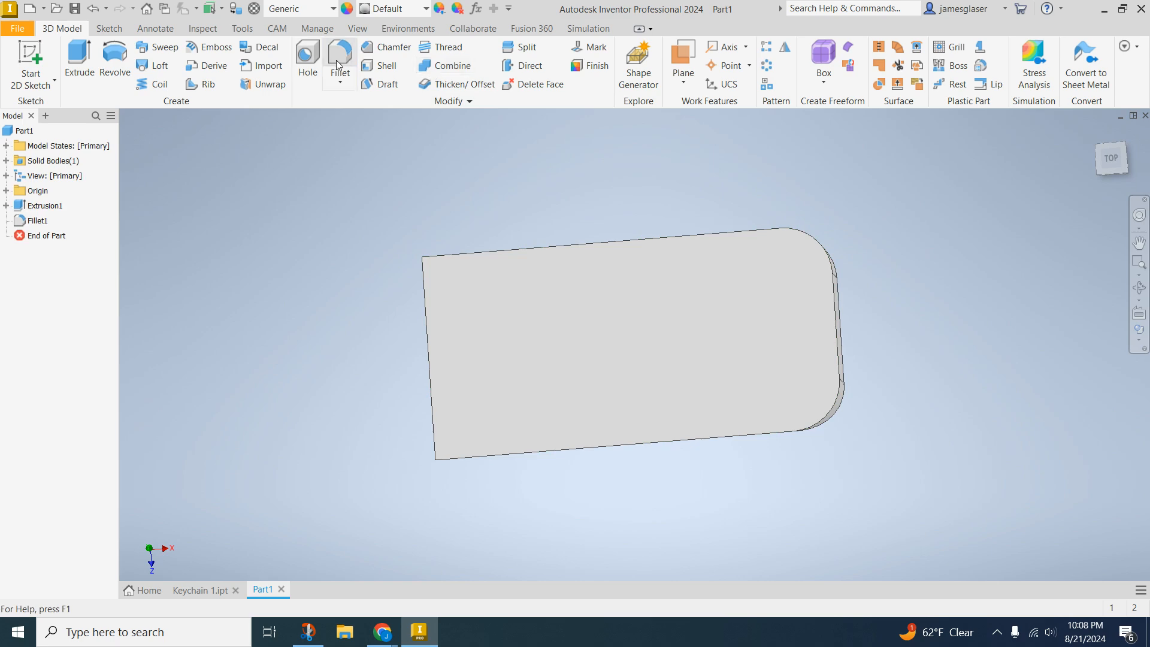
click(386, 47)
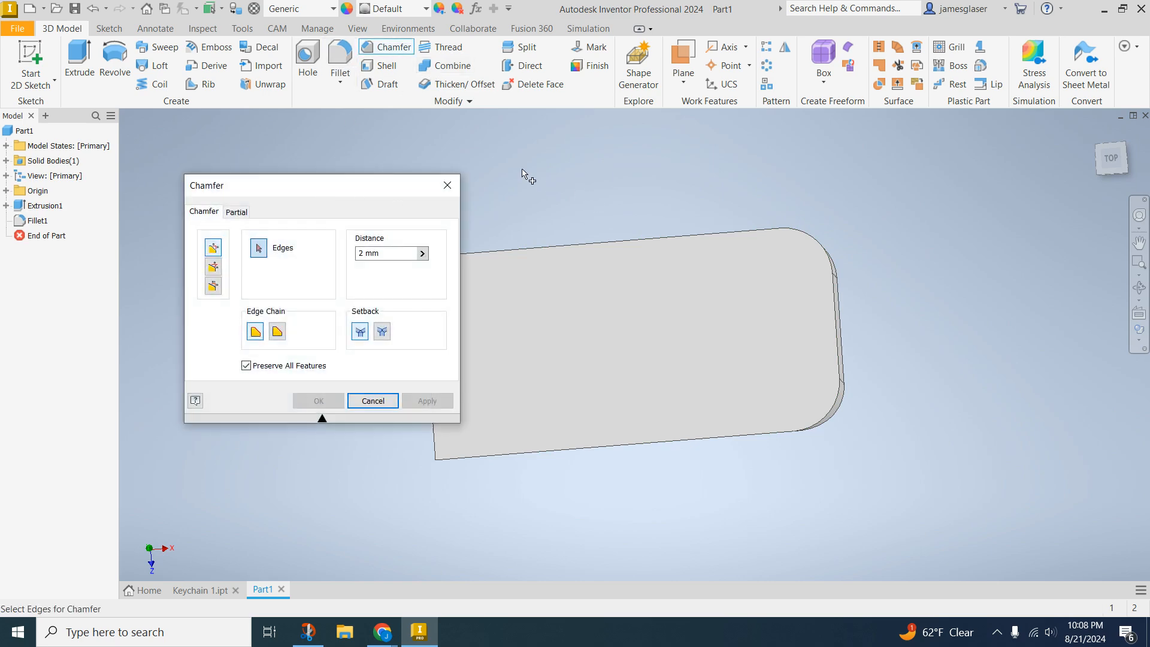
shift+middle_drag(616, 177, 543, 238)
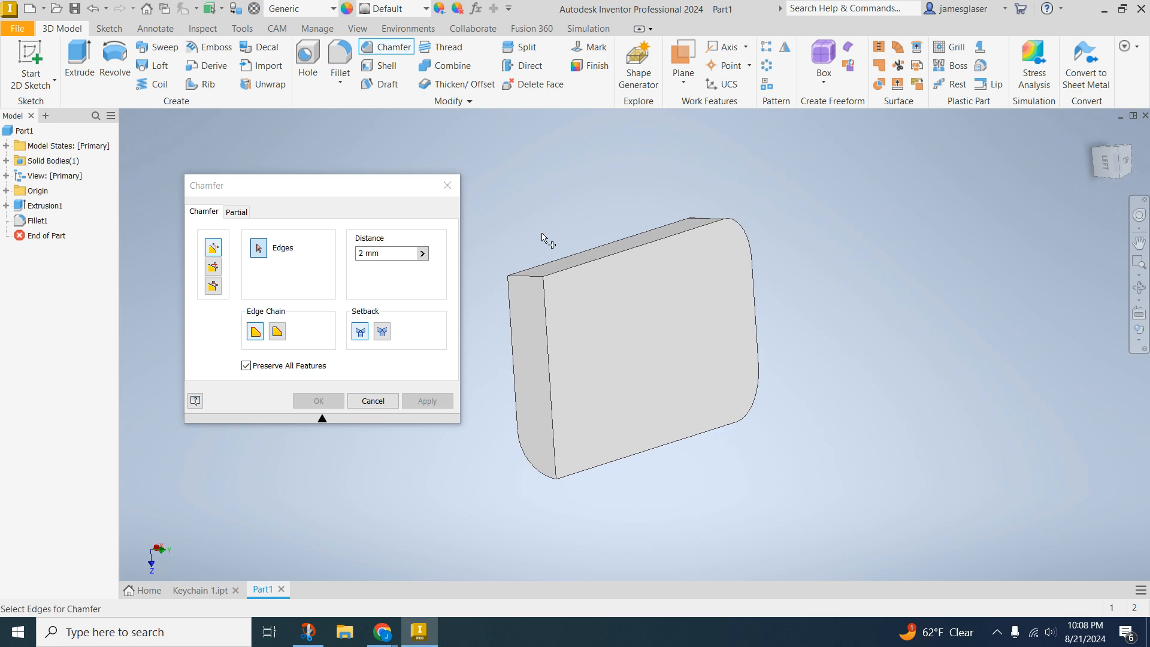
click(536, 279)
shift+middle_drag(736, 549, 770, 527)
click(373, 401)
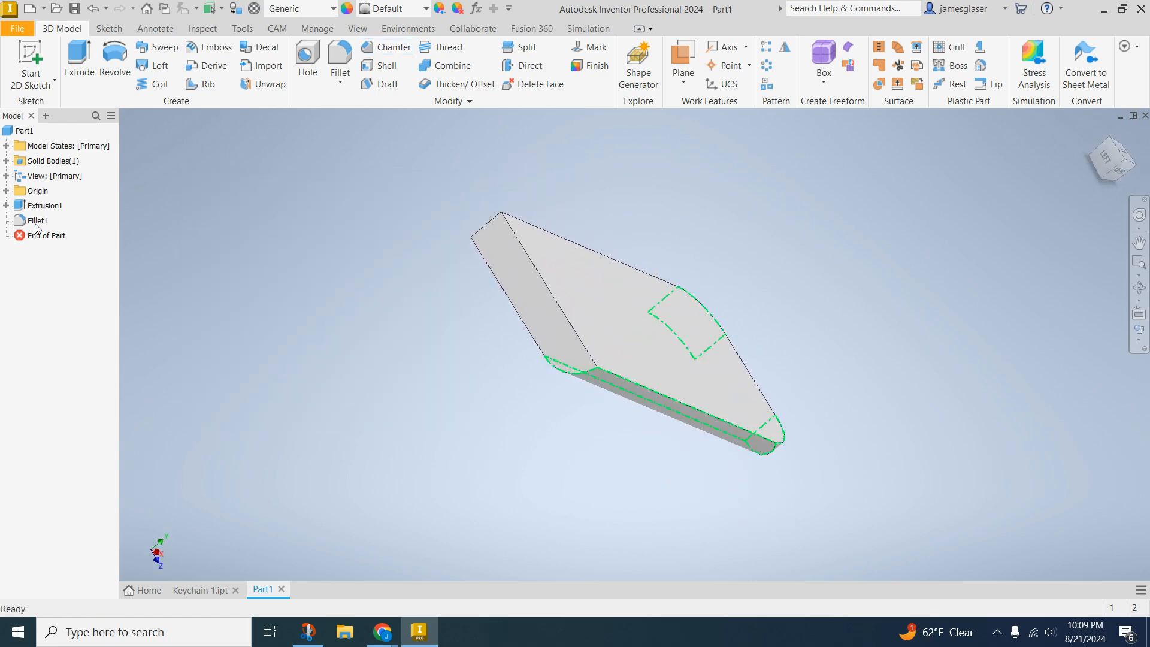
- Edit the existing fillet to remove the long bottom edge, keeping only the two corner edges at 6 mm
right_click(37, 226)
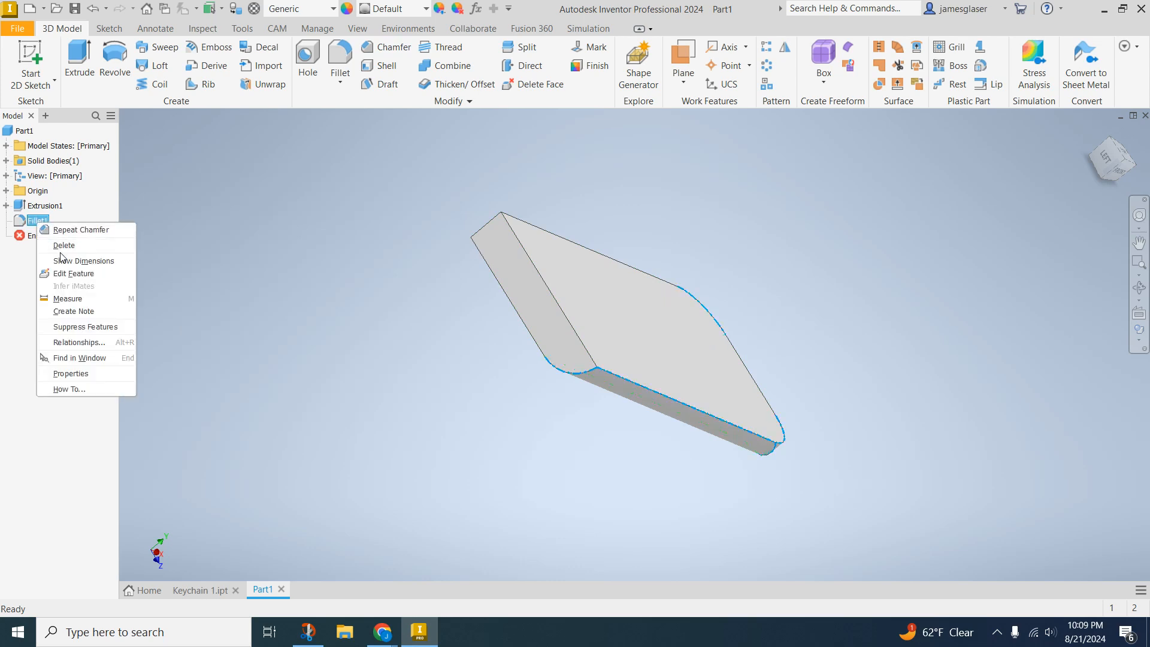
click(73, 274)
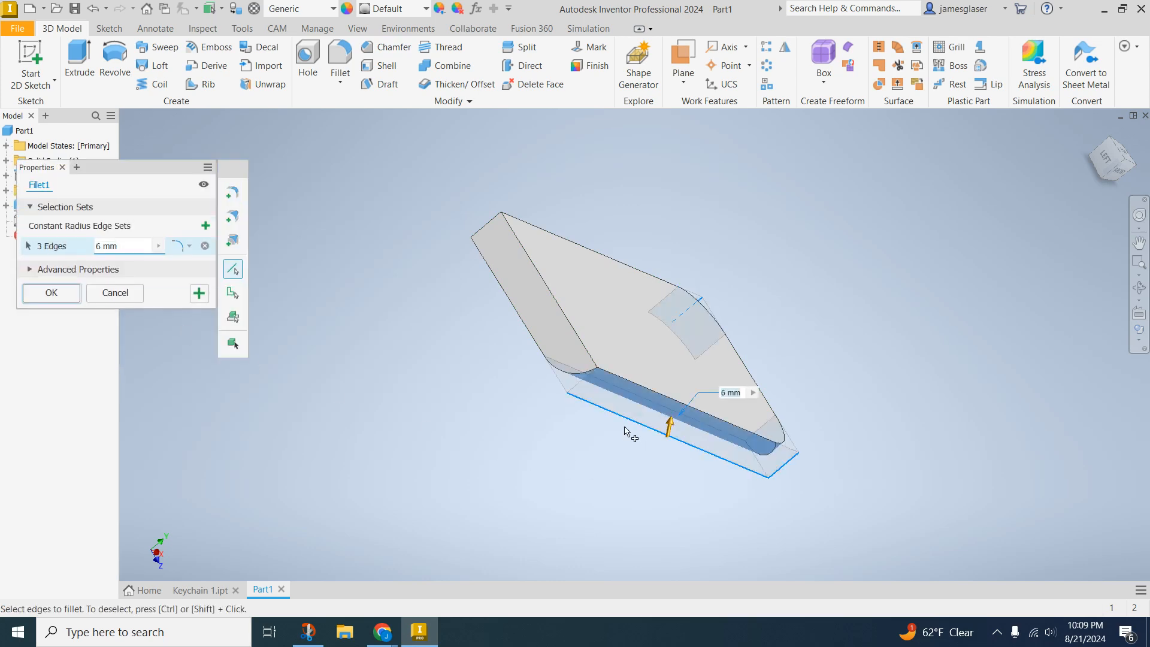
ctrl+click(630, 421)
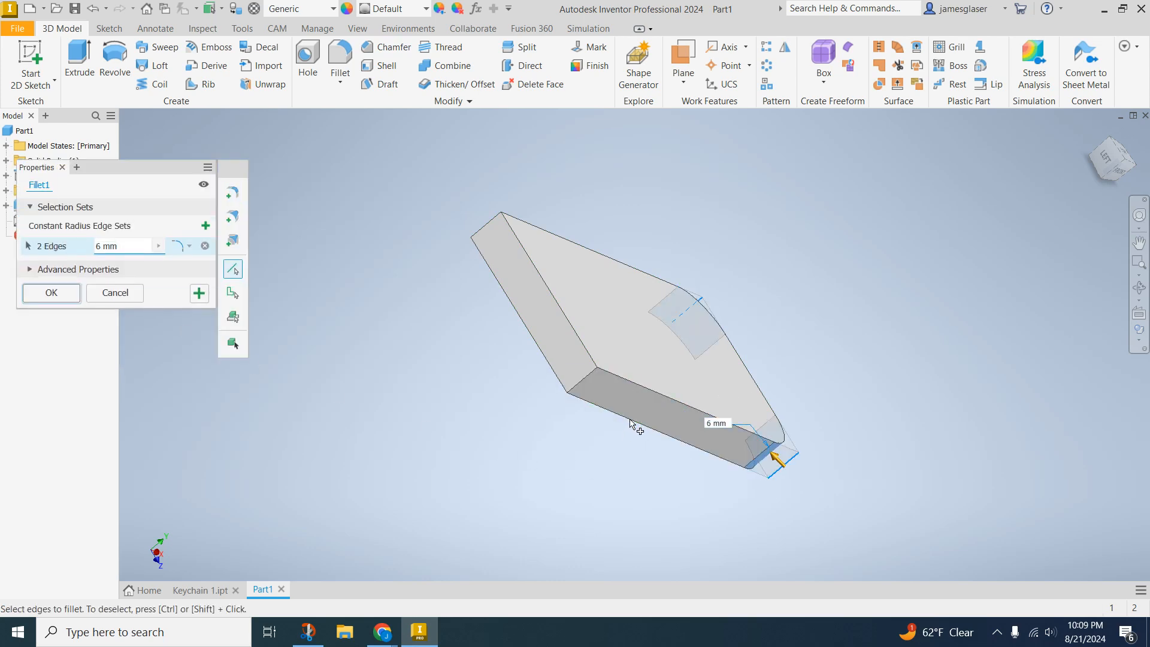
click(51, 293)
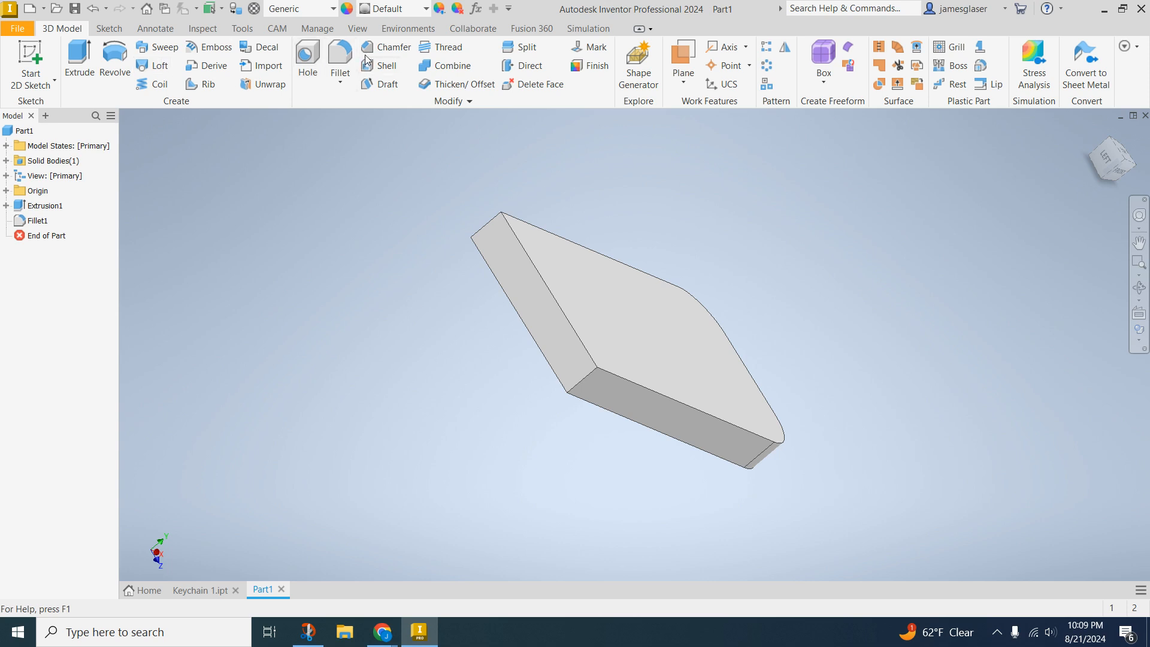
- Chamfer the two vertical corner edges at the plate's square end with a distance of 8 mm
click(386, 47)
click(488, 226)
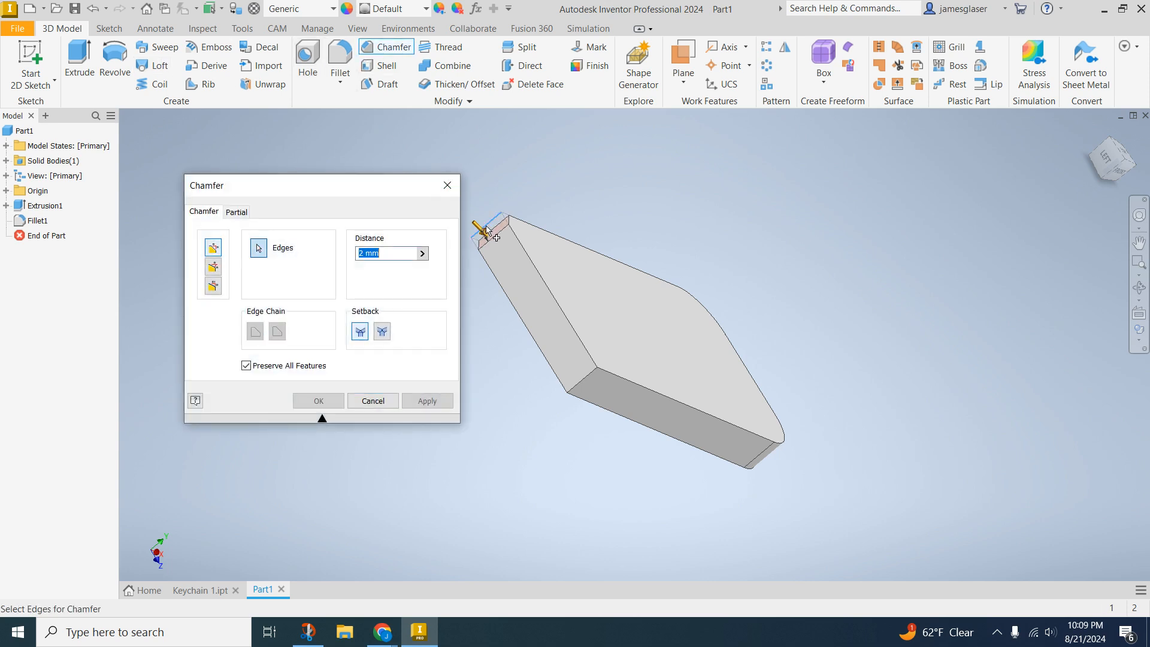
click(587, 385)
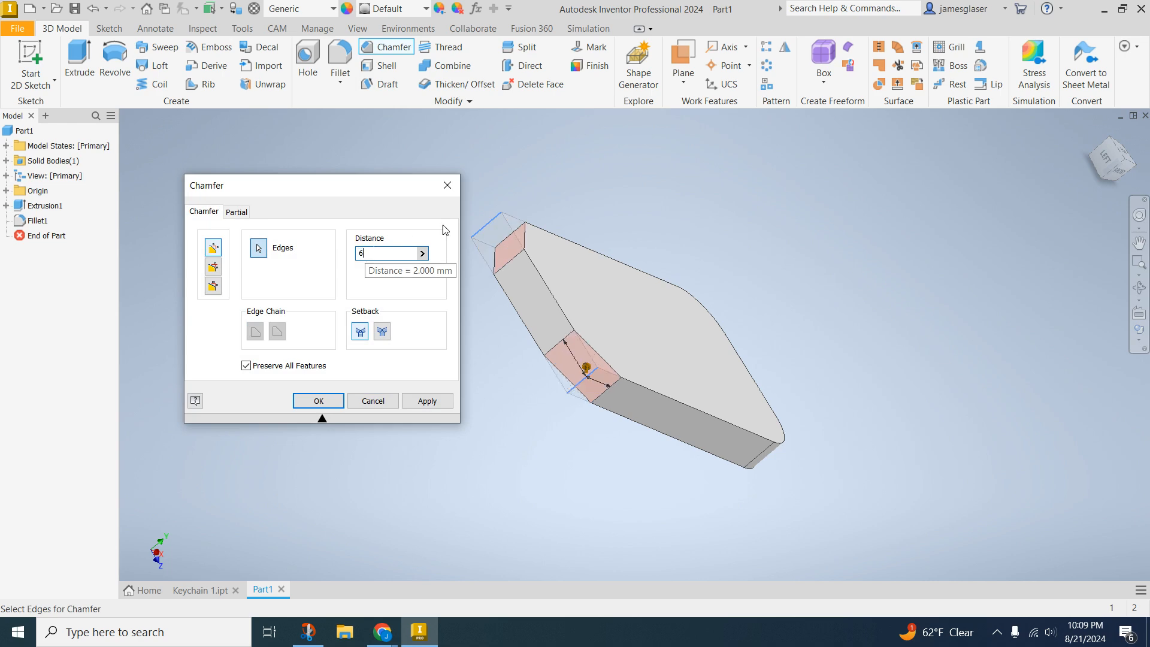
scroll(681, 240, up, 3)
shift+middle_drag(681, 239, 584, 271)
scroll(584, 271, down, 3)
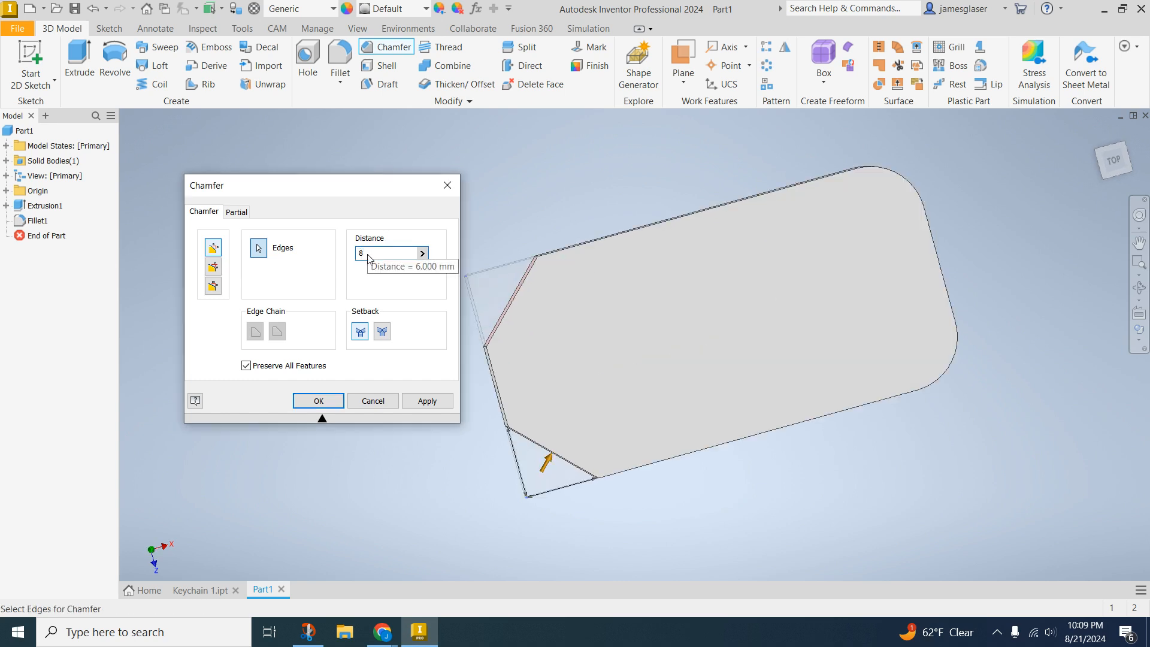
click(419, 407)
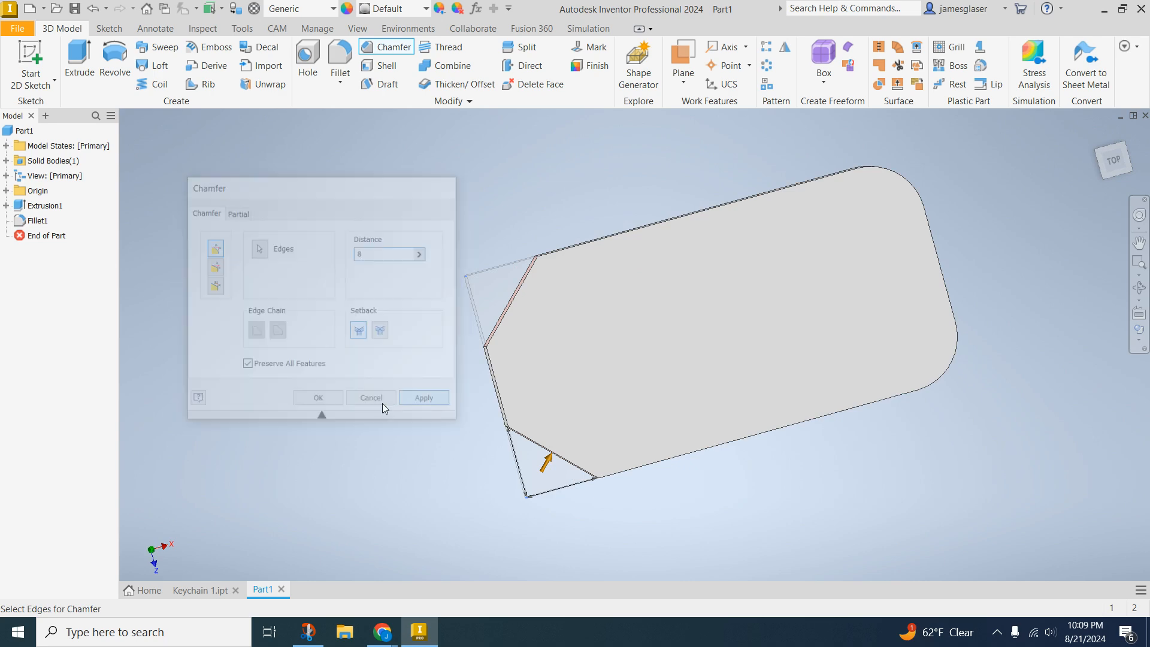
click(372, 400)
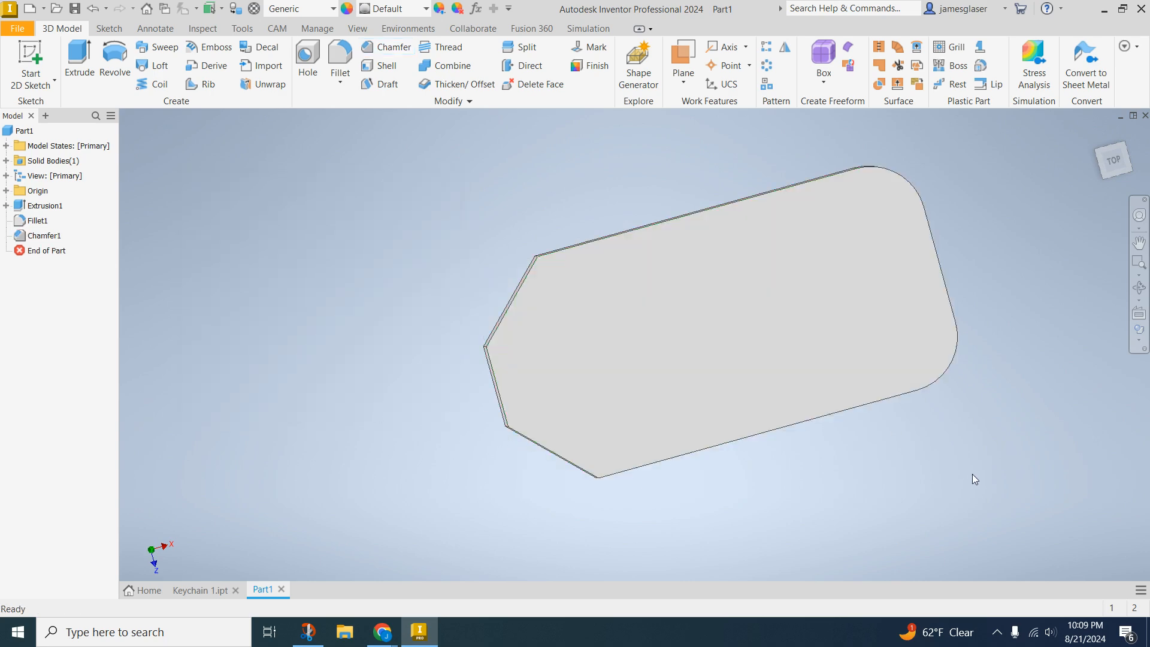
- Fillet the four vertical edges formed by the two chamfers with a 6 mm radius
mouse_move(970, 477)
shift+middle_down()
mouse_move(955, 457)
mouse_move(973, 470)
mouse_move(954, 470)
shift+middle_up()
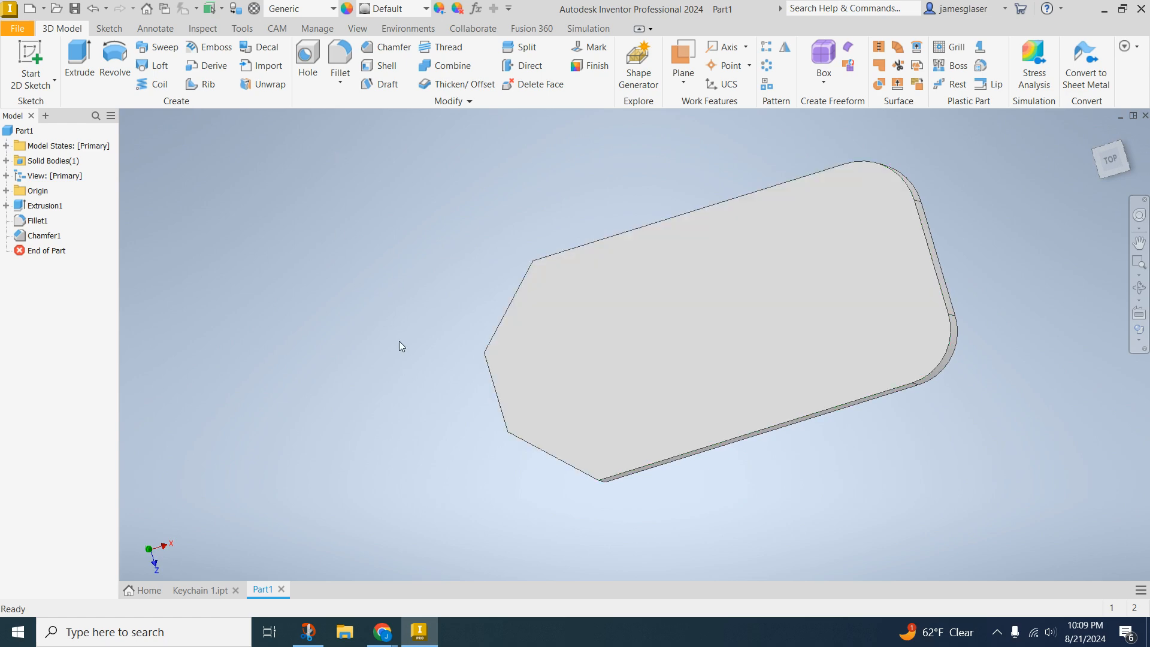
shift+middle_drag(398, 344, 419, 318)
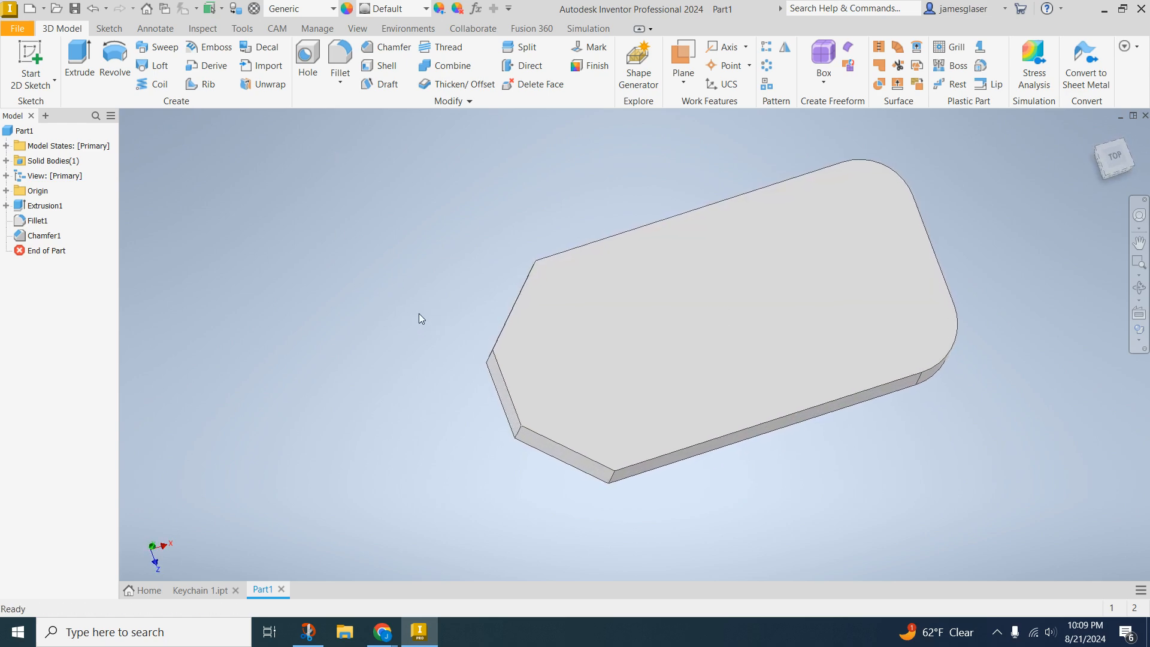
click(340, 66)
click(612, 478)
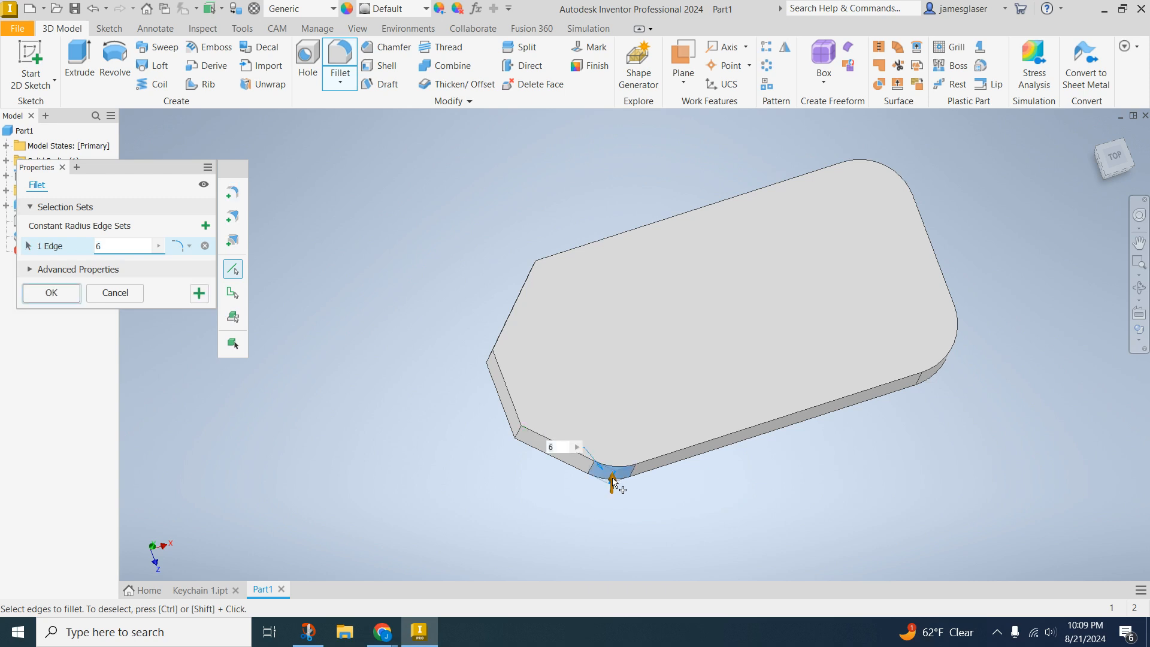
click(521, 437)
click(486, 363)
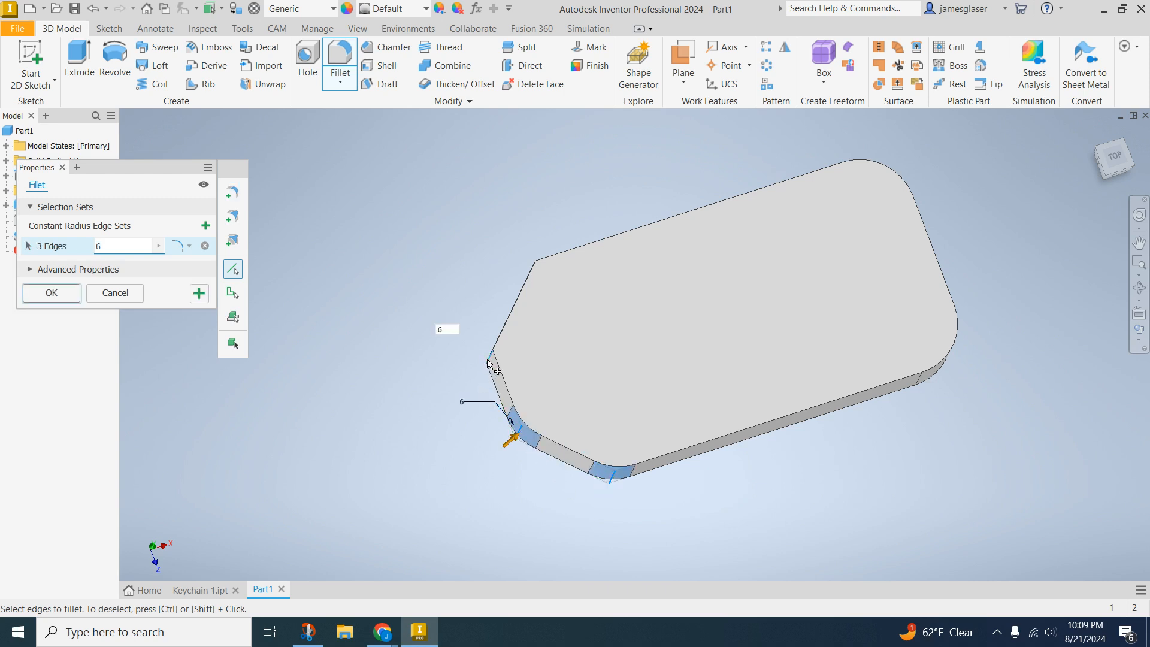
shift+middle_drag(424, 287, 556, 301)
click(557, 298)
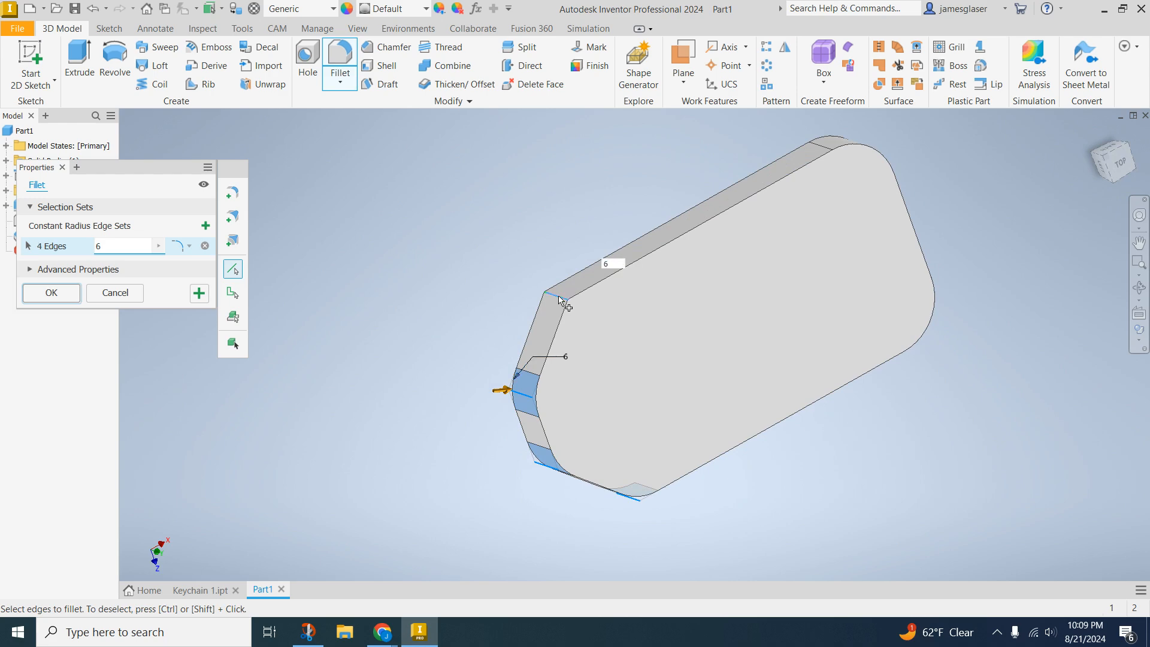
click(50, 292)
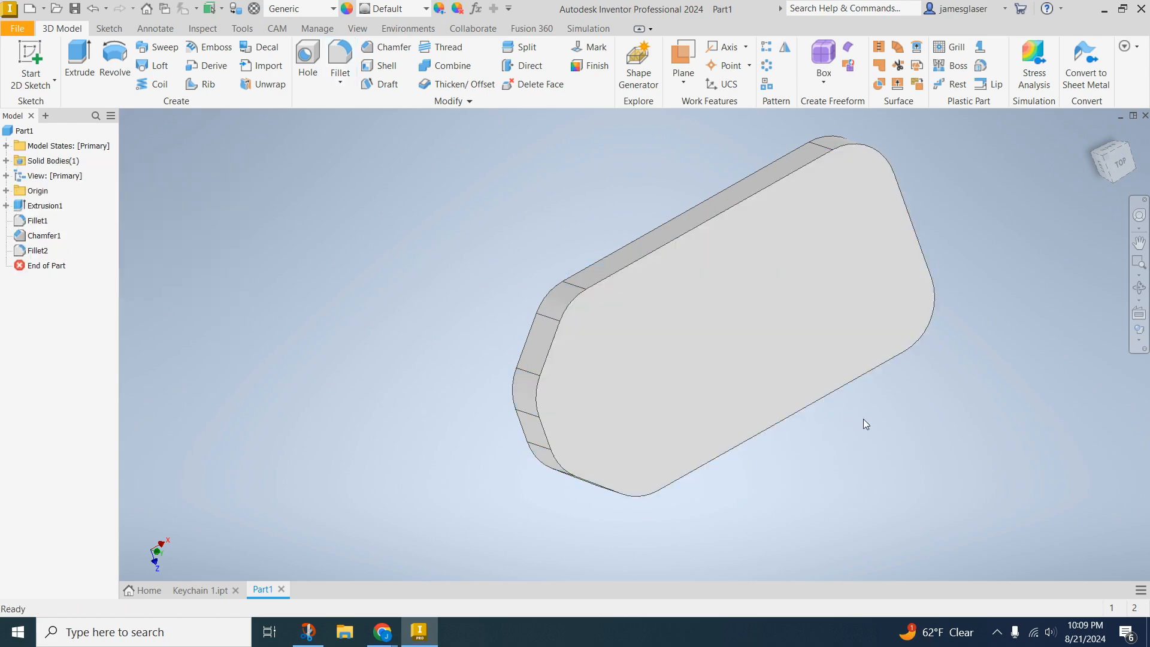
- Start a sketch on the plate's large top face and project the face's cut edges into it
shift+middle_drag(864, 418, 864, 443)
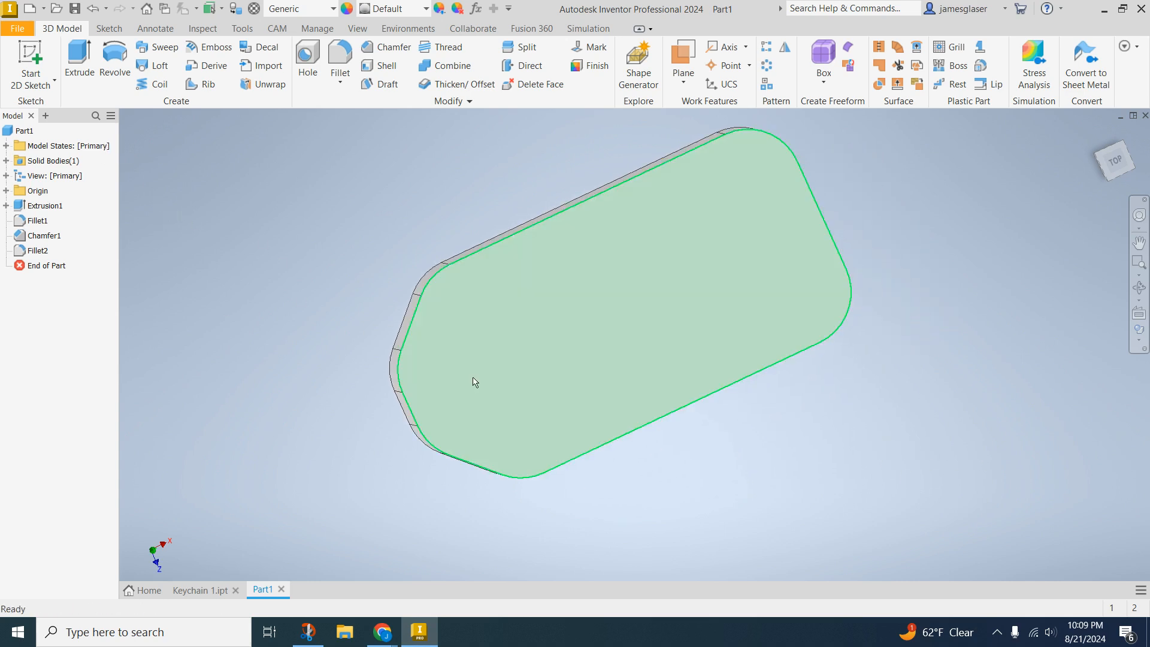
click(33, 63)
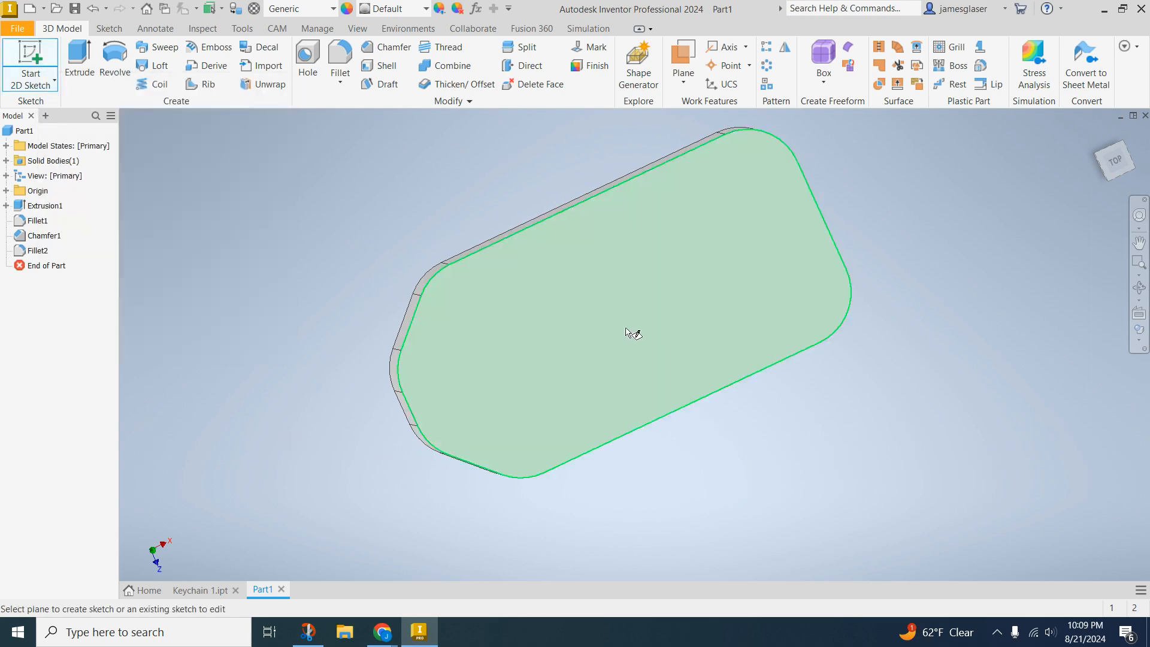
click(628, 332)
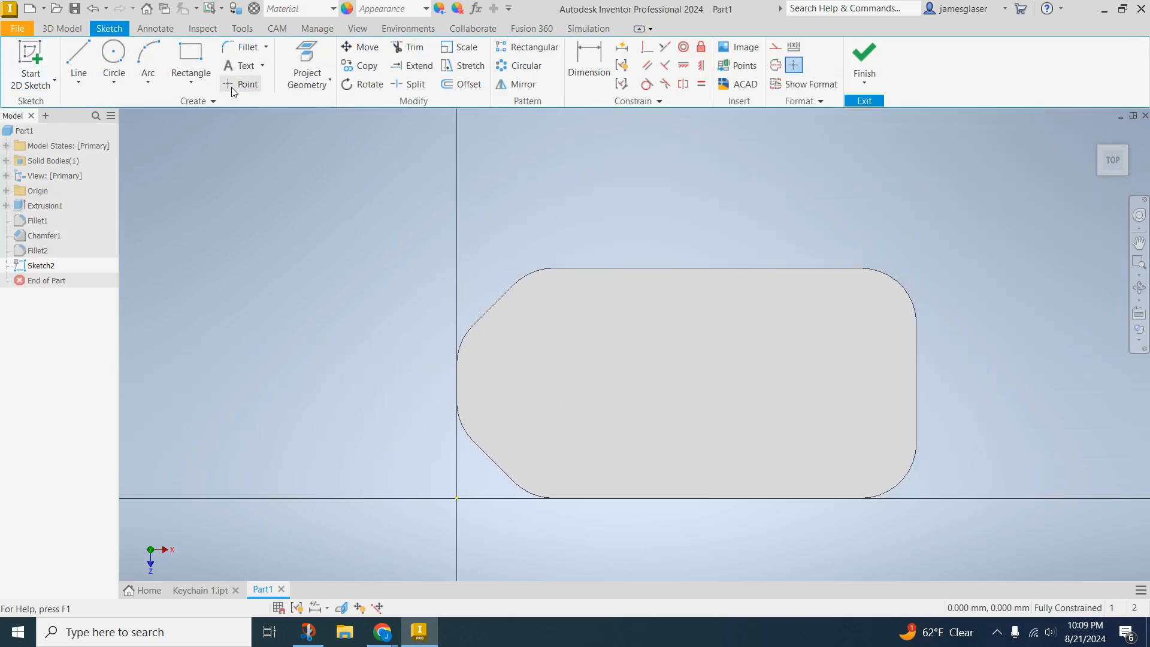
click(323, 88)
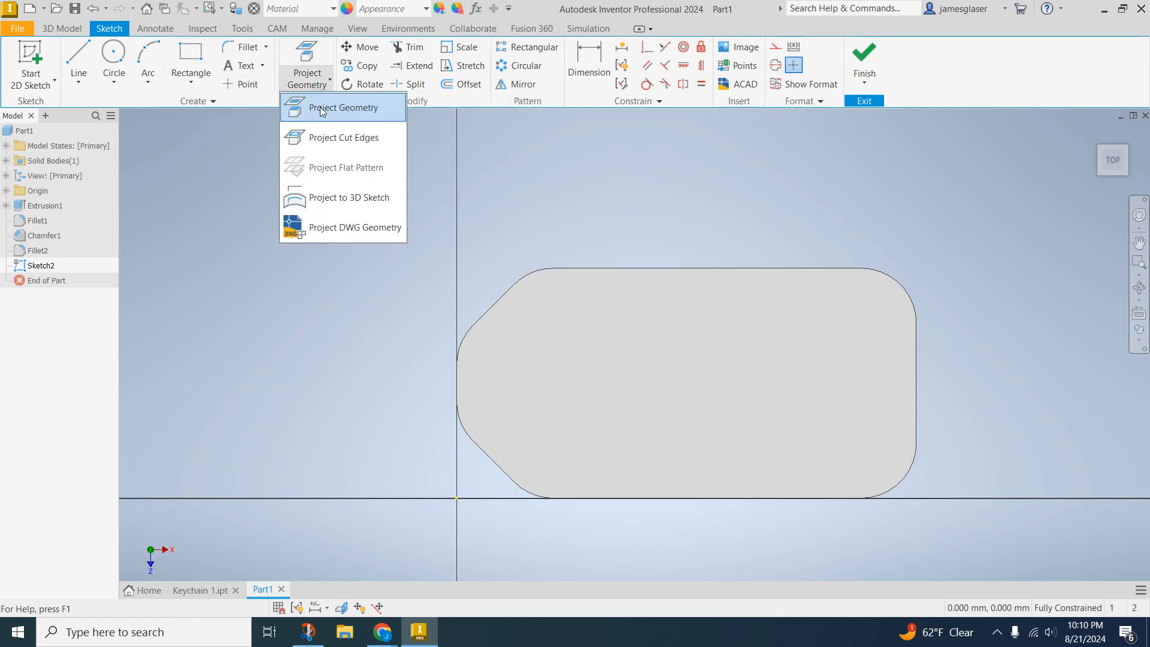
click(343, 141)
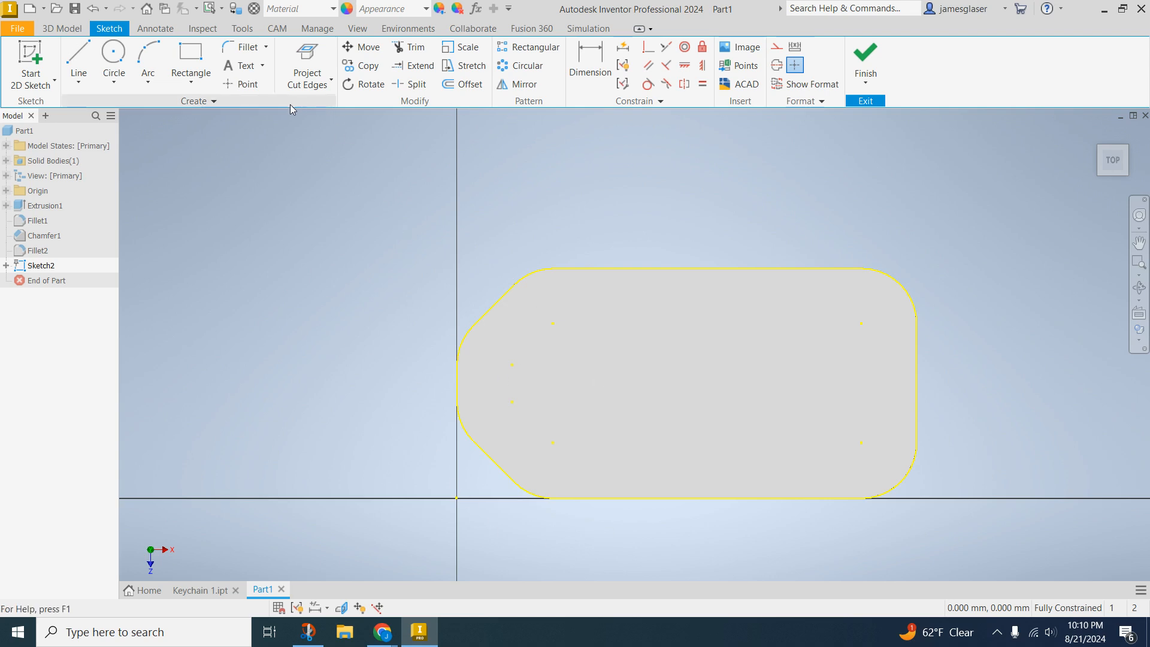
- Place a sketch point near the plate's chamfered end and draw a 5 mm diameter circle centred on it
click(242, 84)
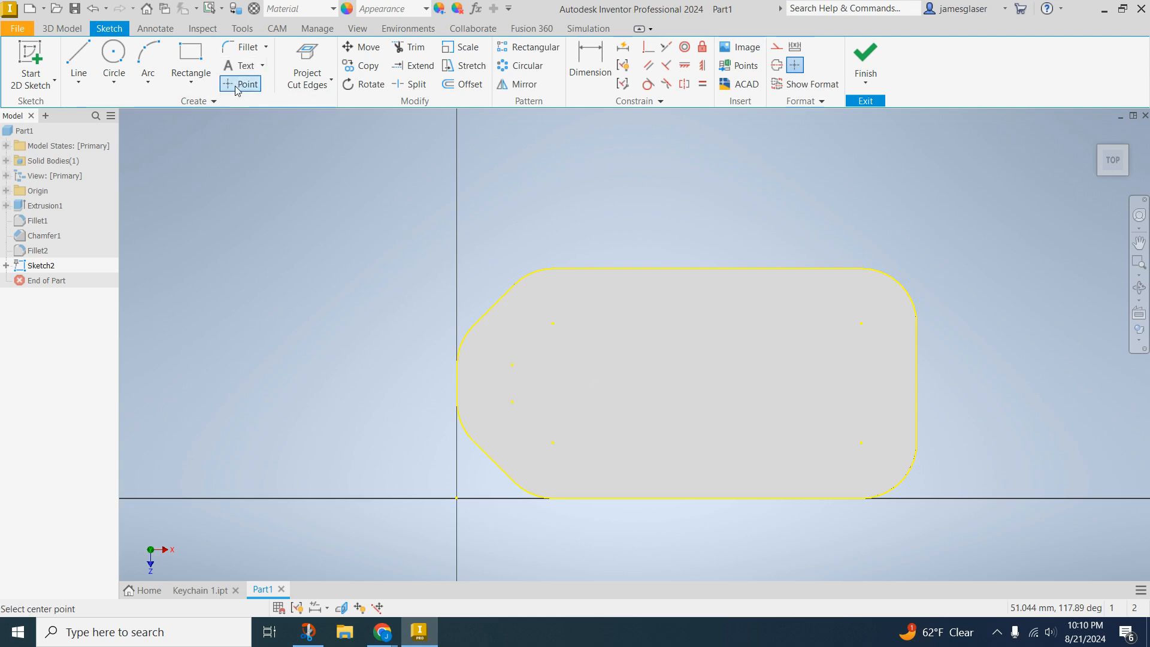
click(540, 383)
key(Escape)
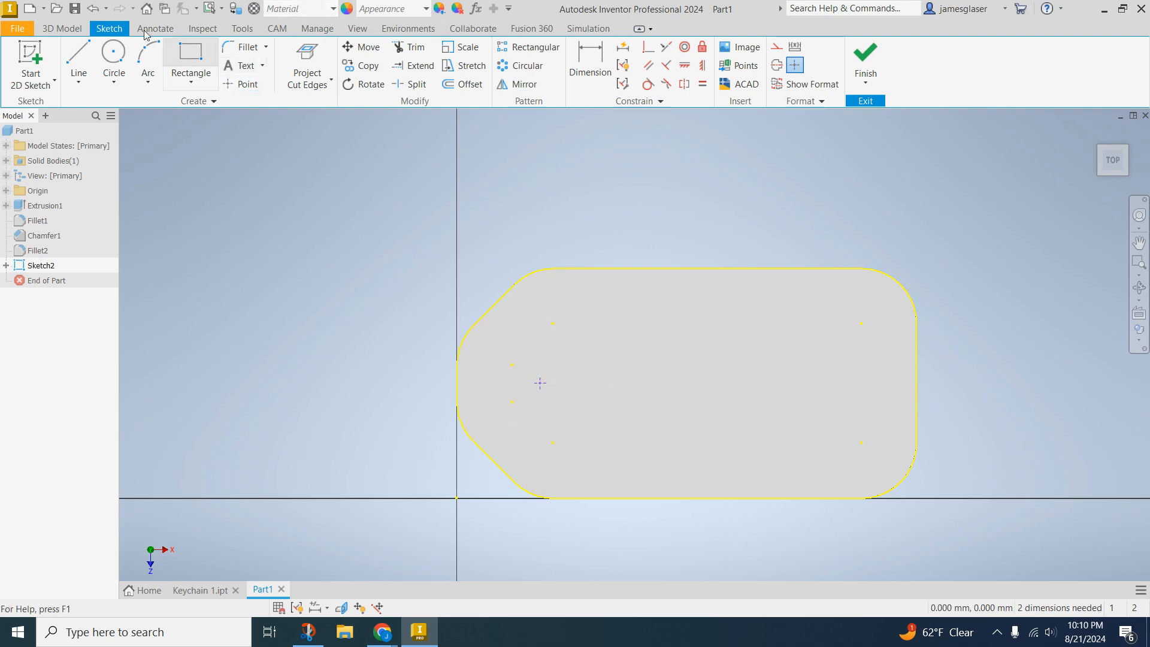
click(114, 60)
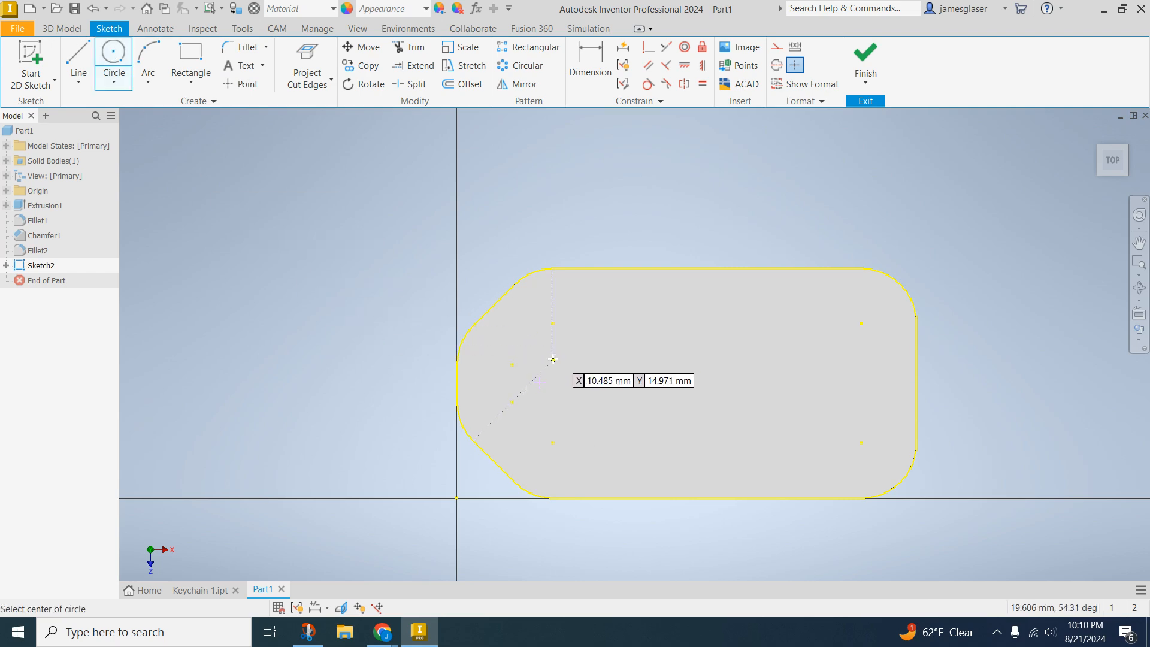
click(540, 382)
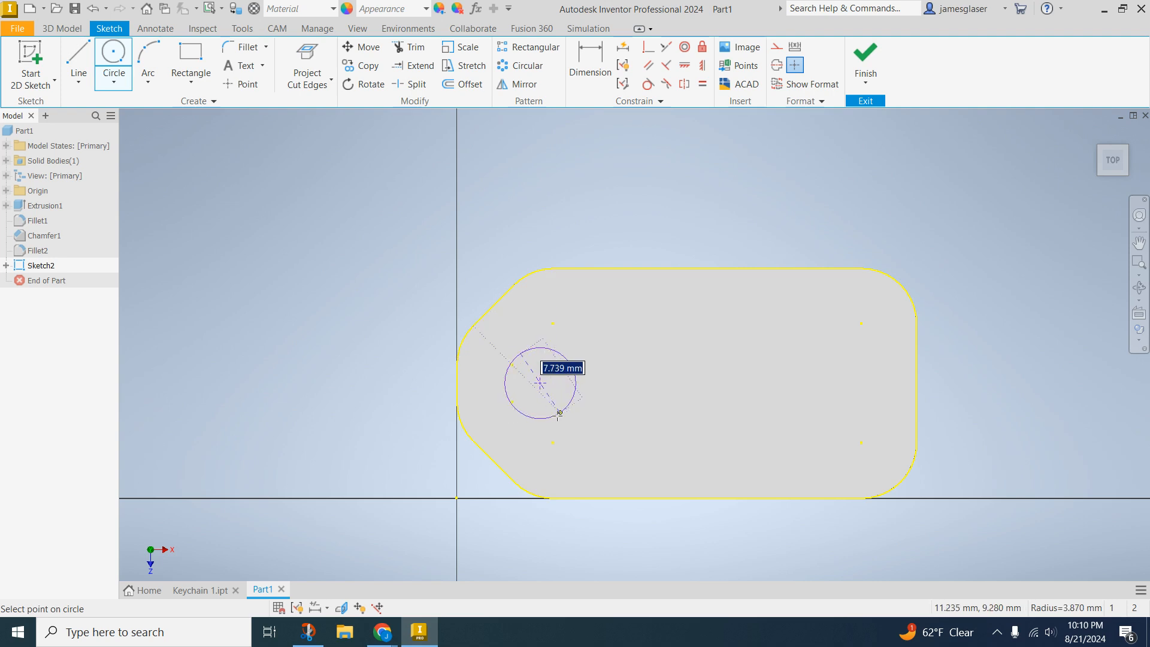
text(5)
key(Return)
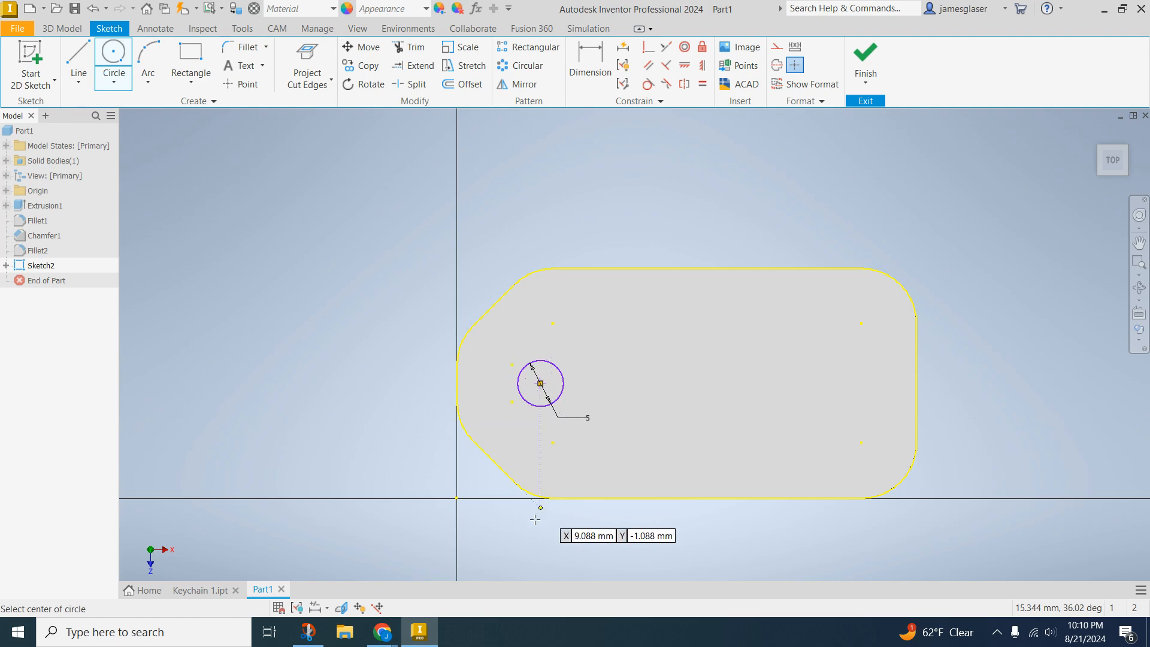
key(Escape)
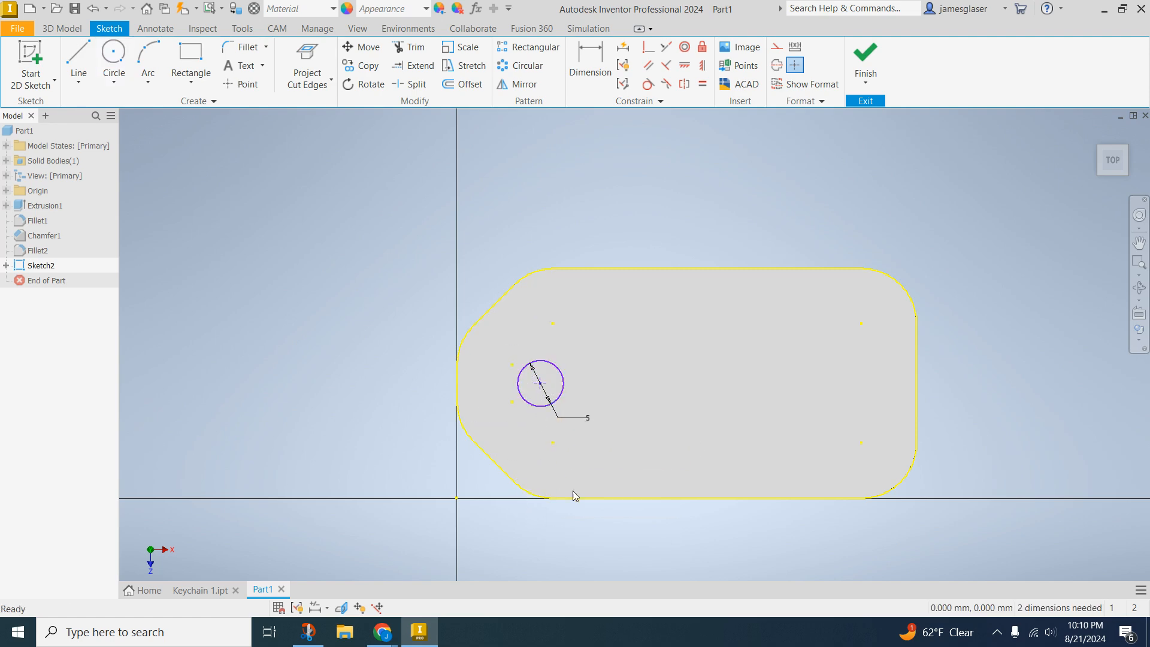
- Set the circle's diameter to 6 mm
double_click(591, 418)
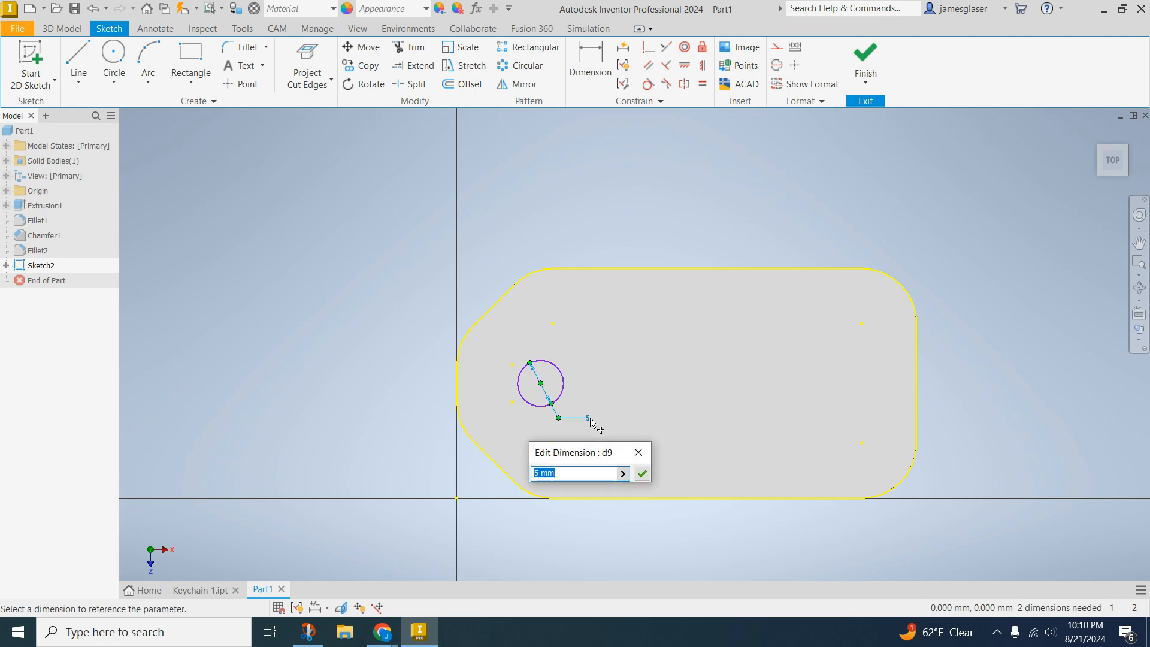
text(6)
key(Return)
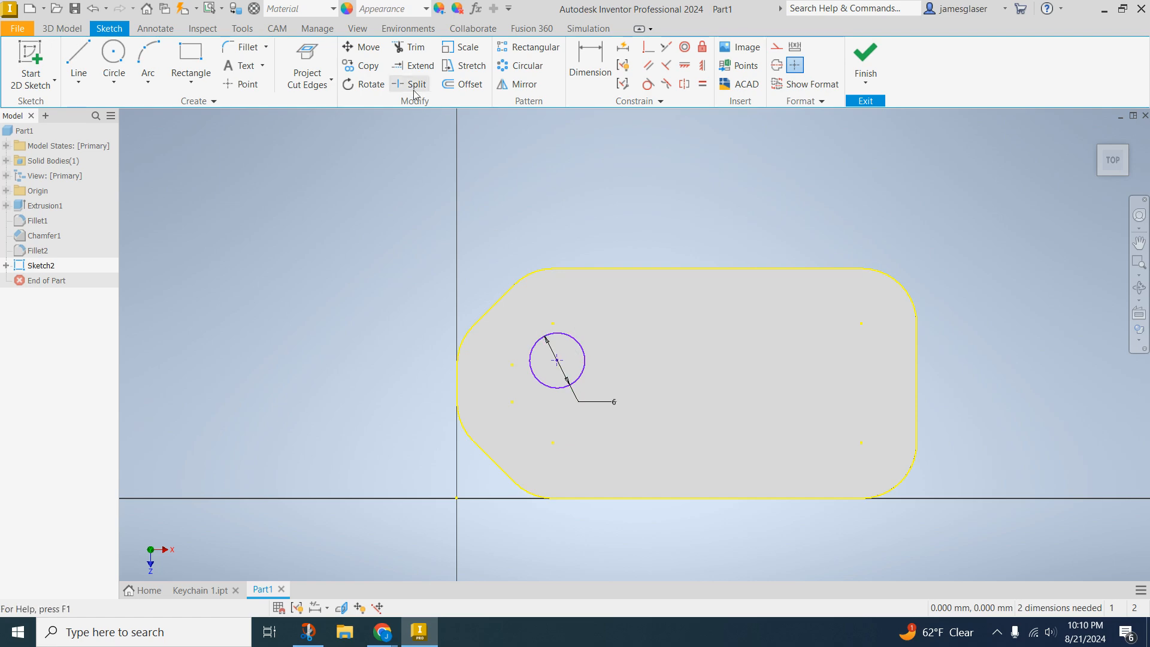
- Constrain the circle's centre horizontally to the midpoint of the short edge at the plate's chamfered end
click(685, 66)
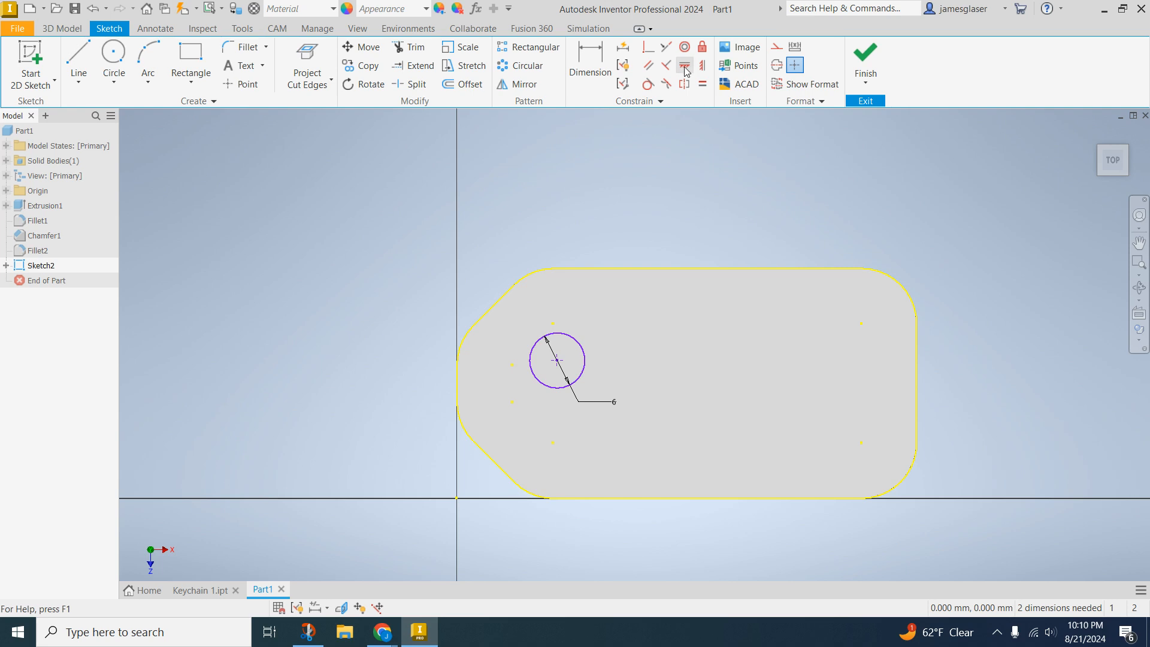
click(551, 365)
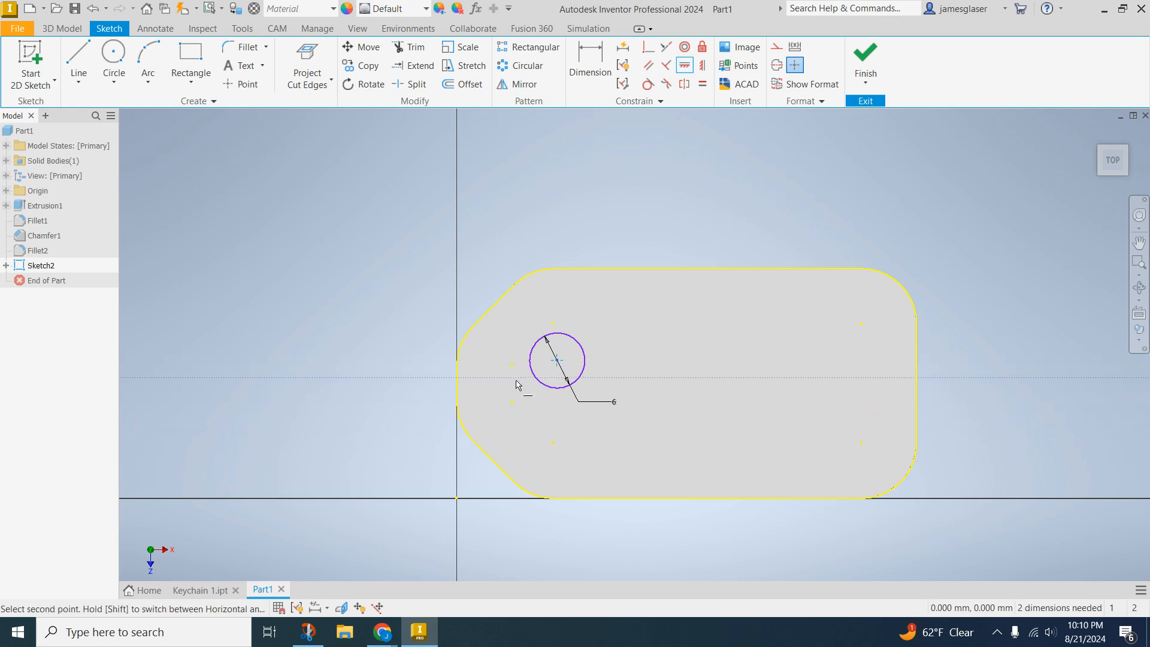
click(457, 383)
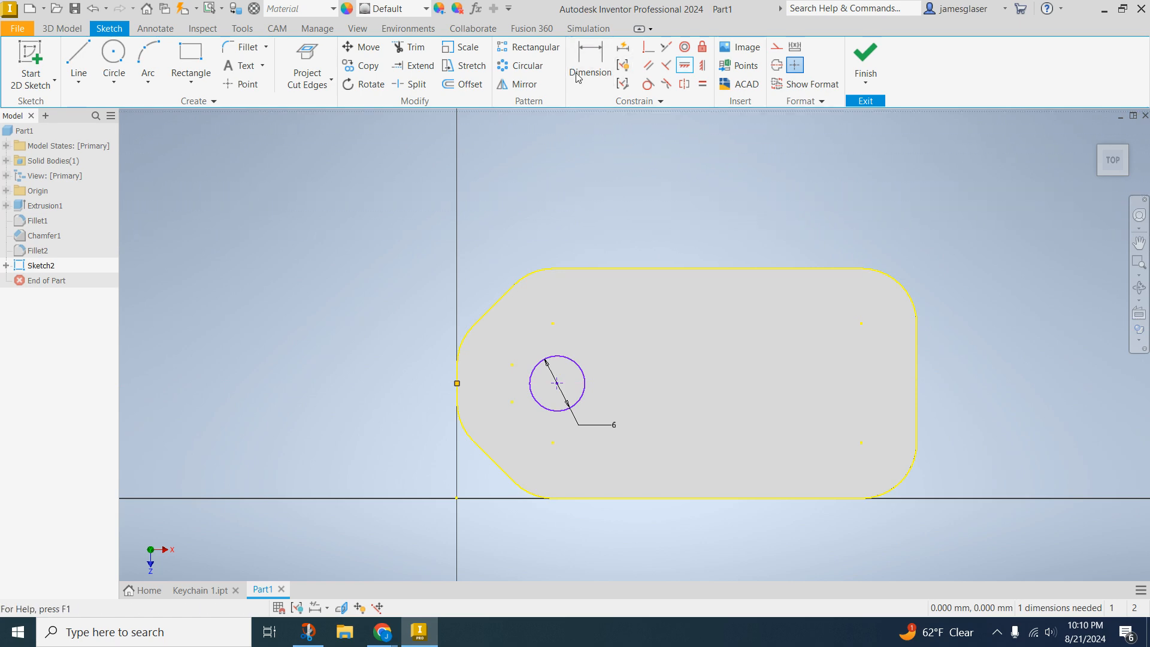
- Try to constrain the circle's centre vertically to the upper end of the slanted chamfer edge, and undo it
click(702, 65)
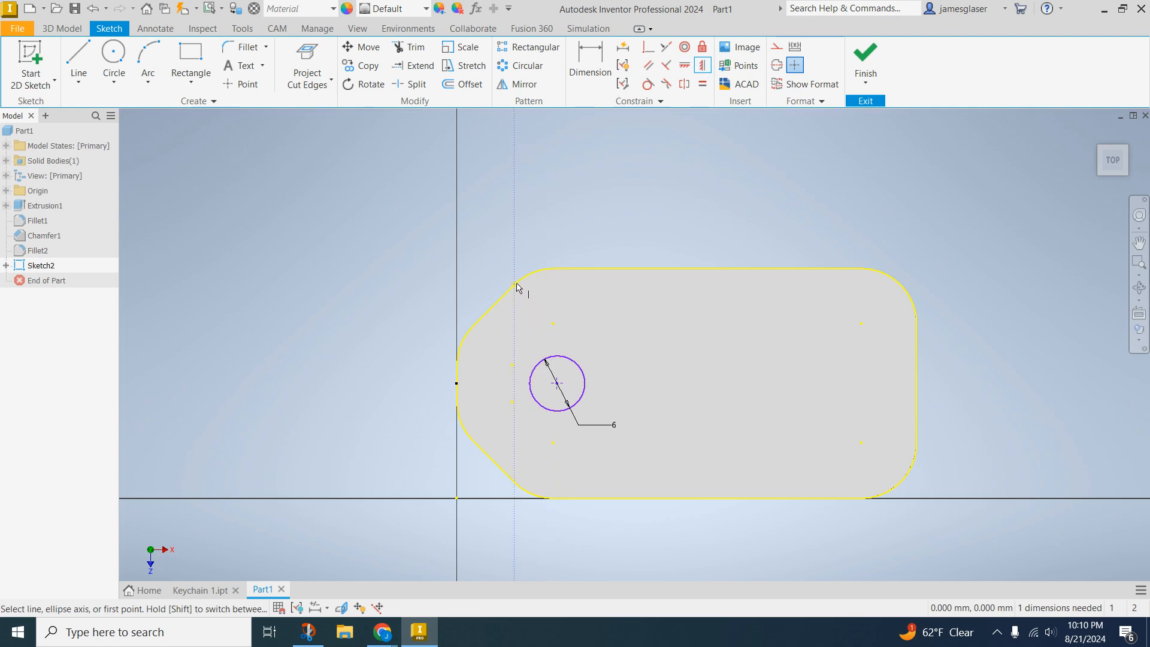
click(517, 287)
click(556, 384)
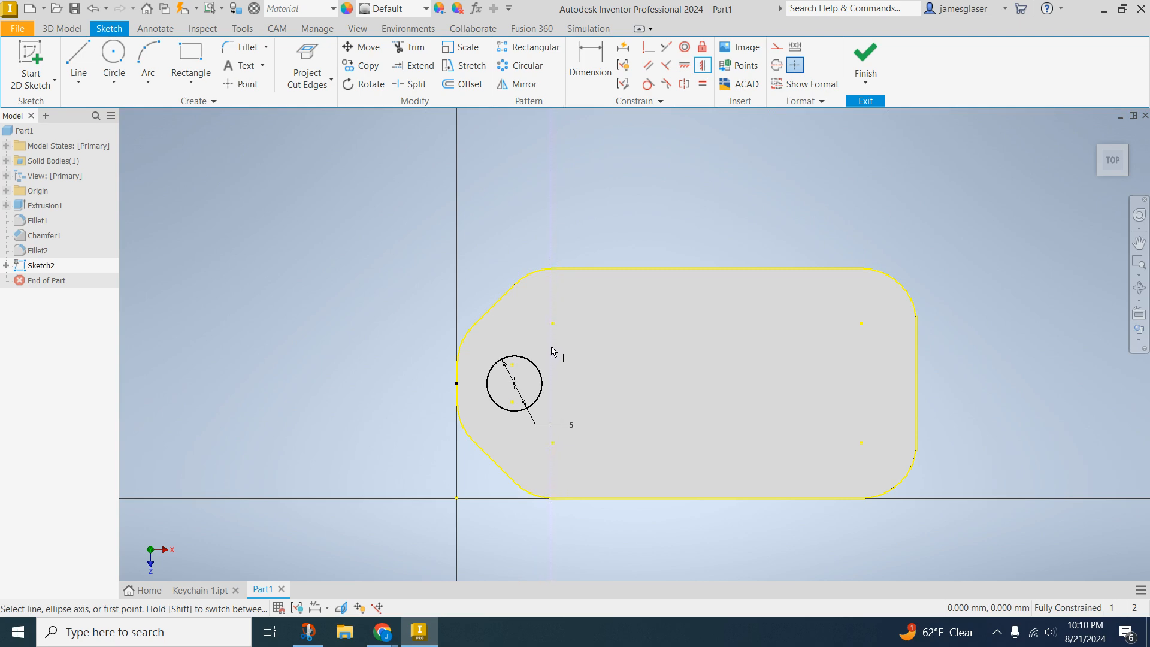
key(ctrl+z)
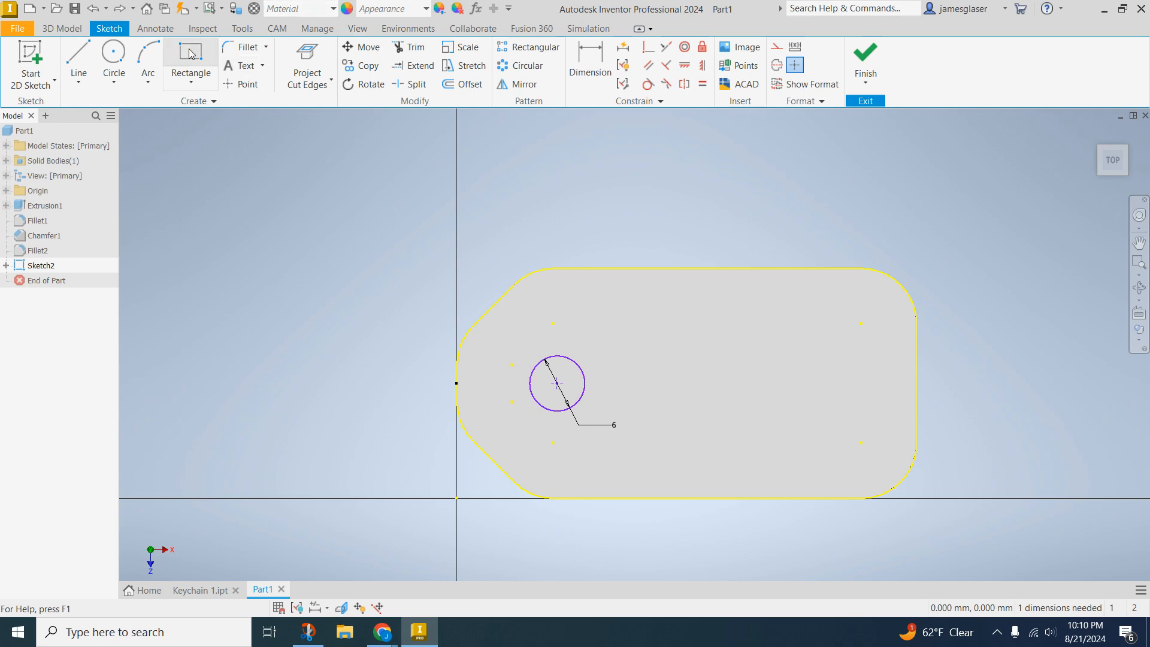
- Dimension the circle's centre 7.5 mm horizontally from the midpoint of the short edge at the plate's chamfered end
click(609, 67)
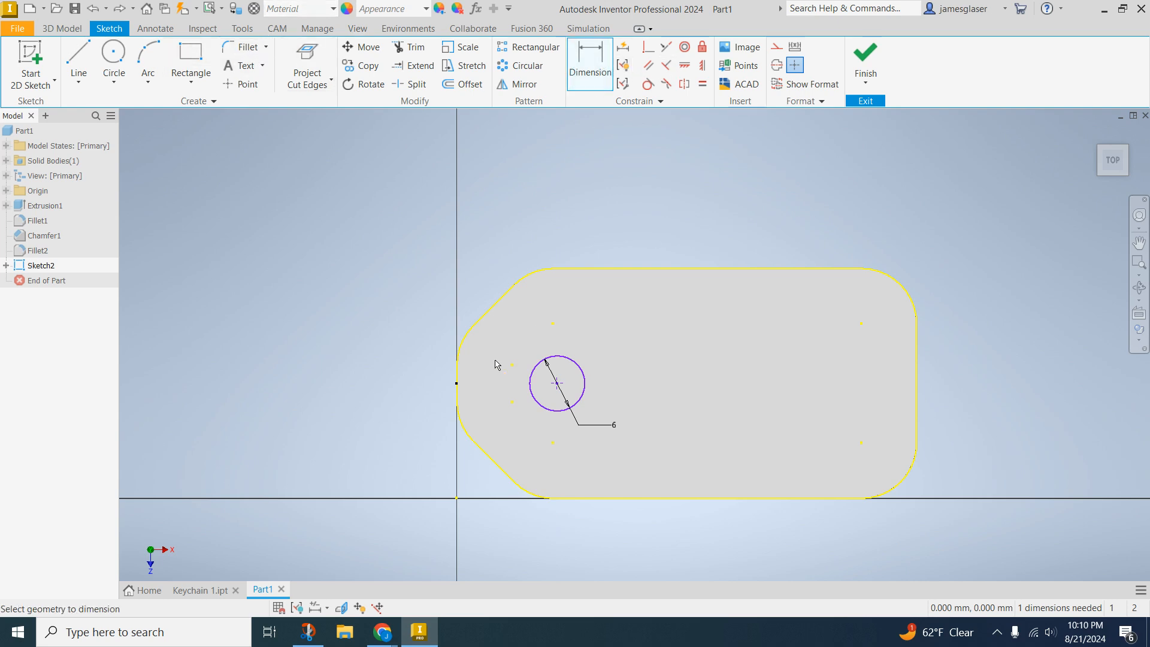
click(456, 385)
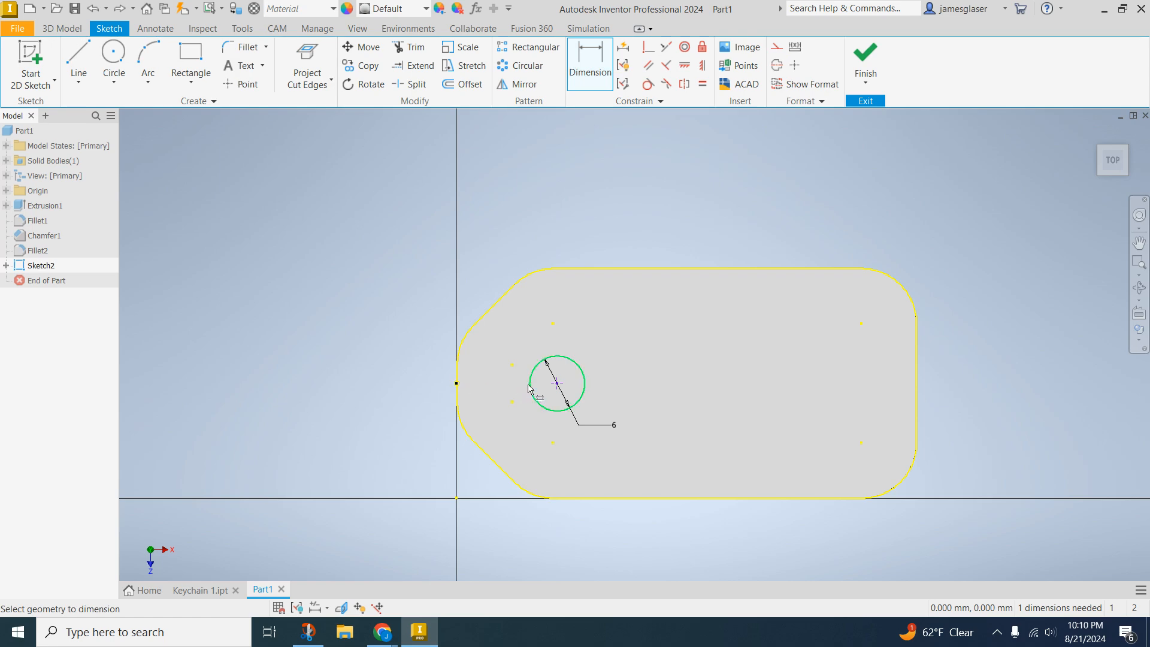
click(545, 359)
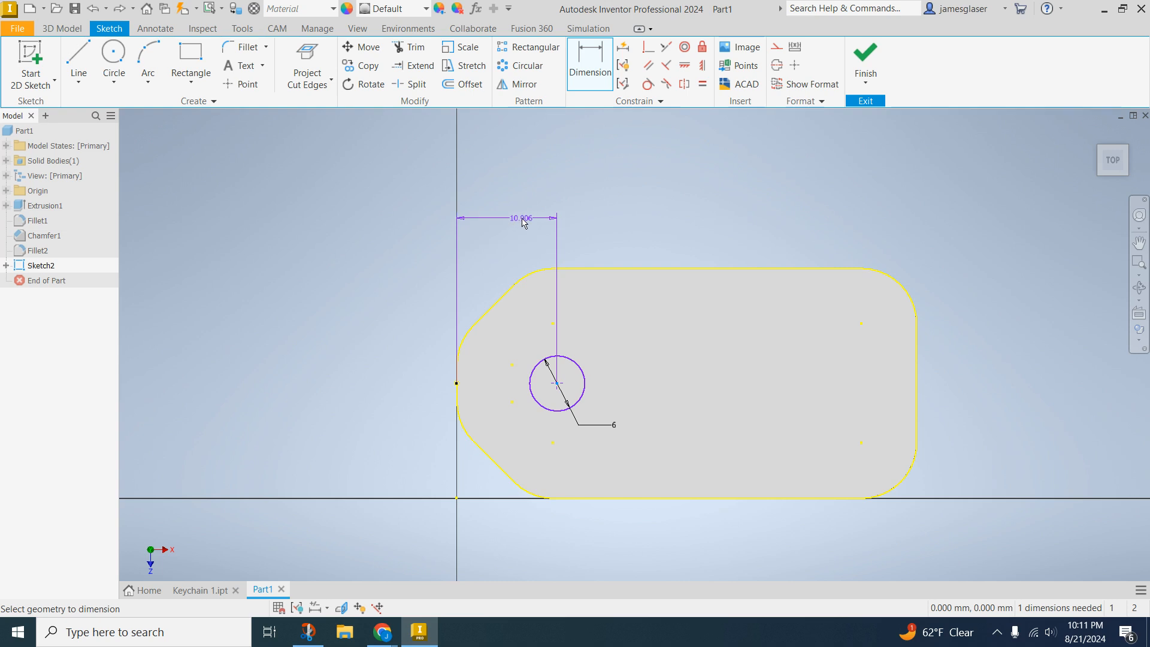
click(505, 195)
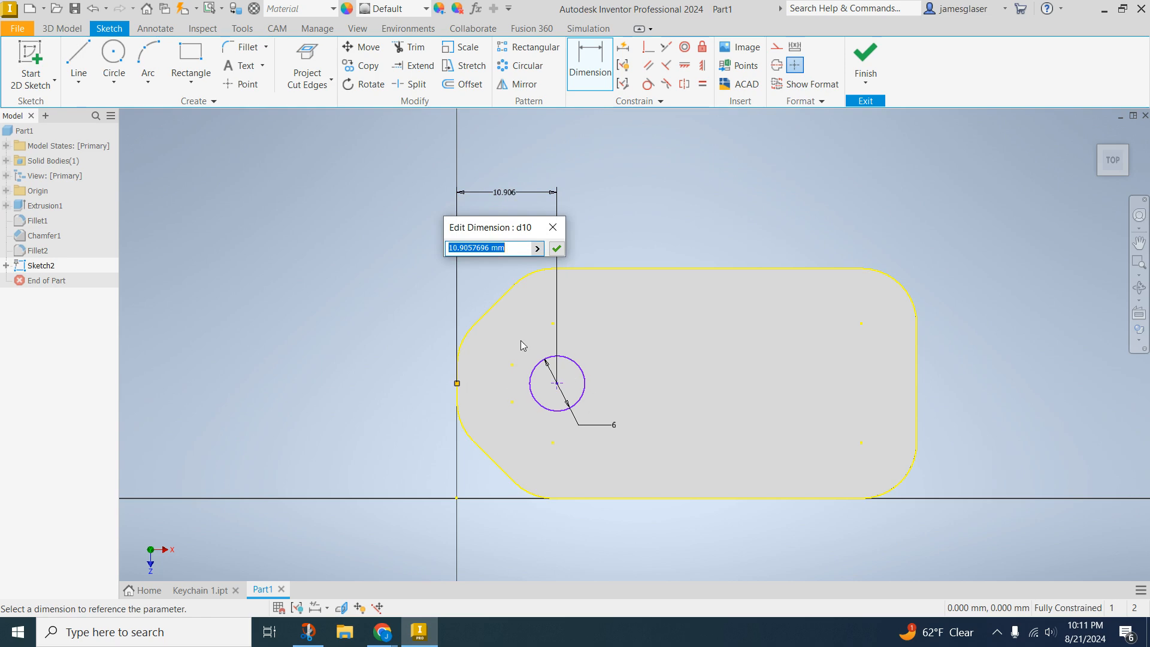
text(7.5)
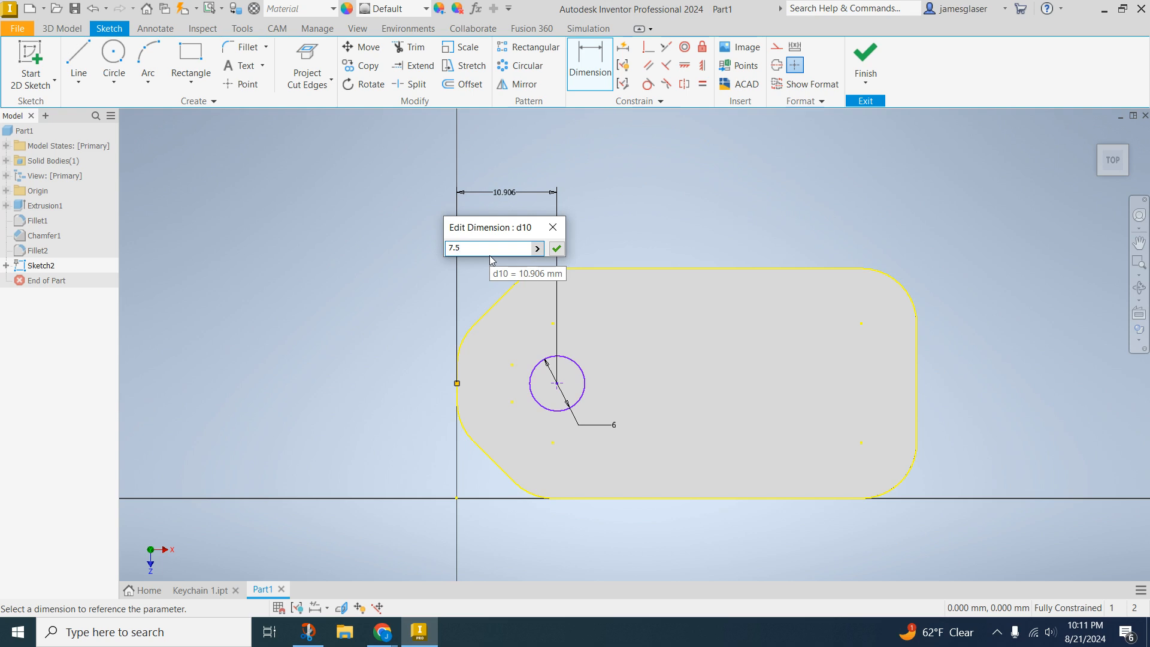
key(Return)
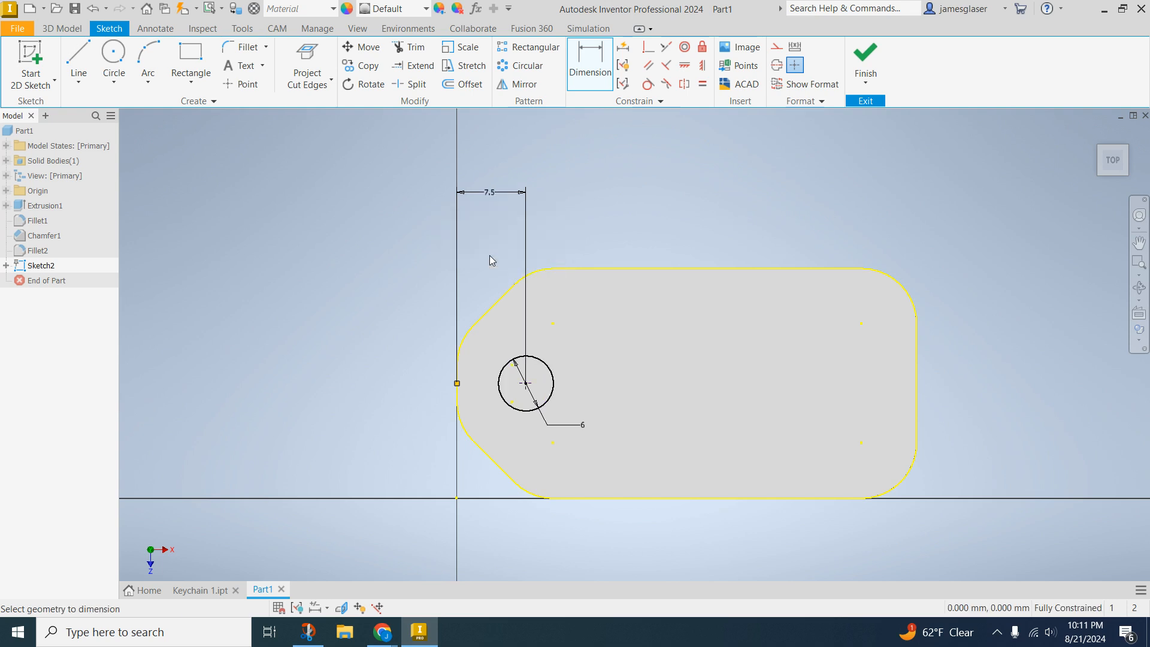
- Set the horizontal distance from the short edge to the circle's centre to 8 mm
click(491, 192)
text(8)
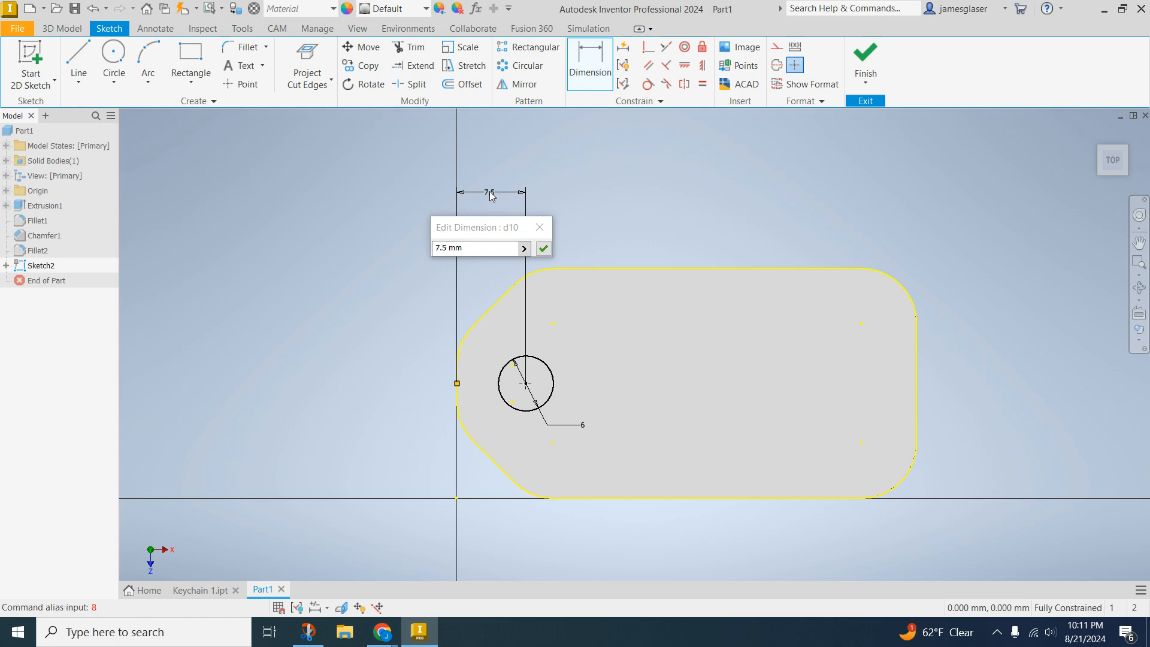
drag(455, 247, 413, 245)
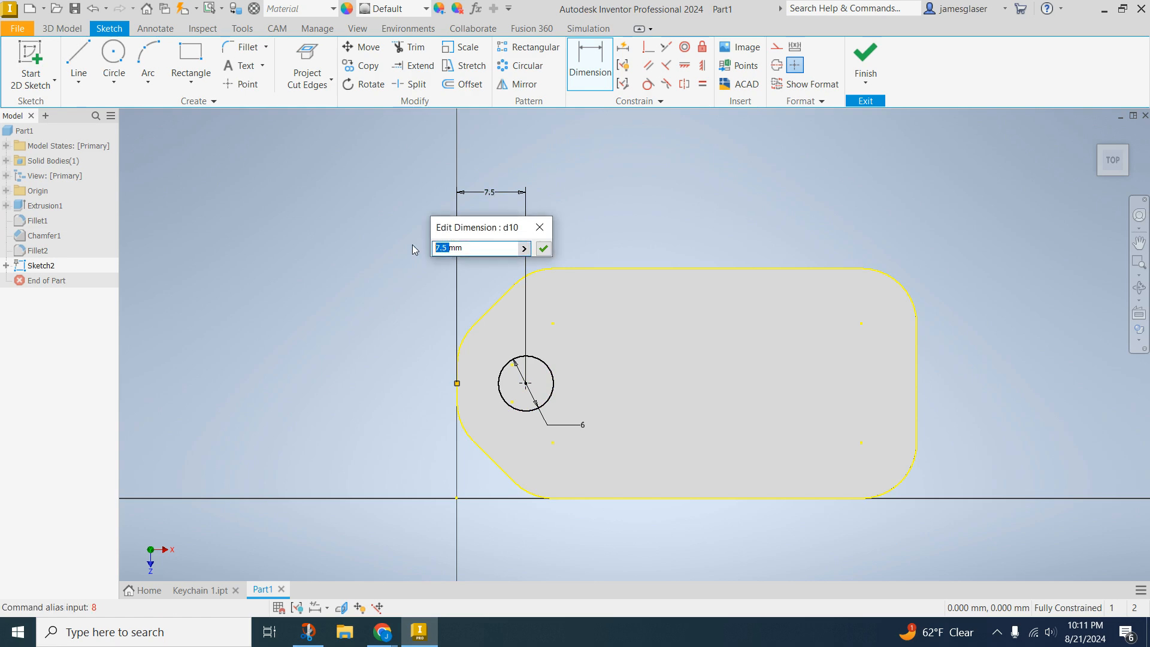
text(8)
key(Return)
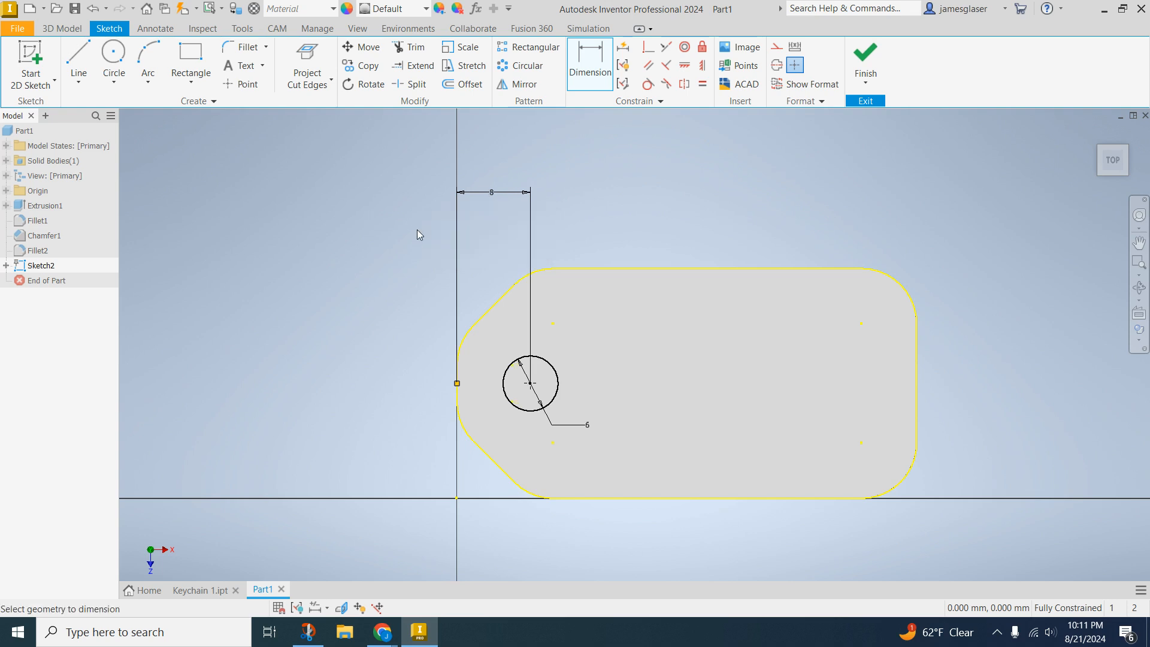
- Extrude the 6 mm circle as a cut through the plate's full thickness
key(e)
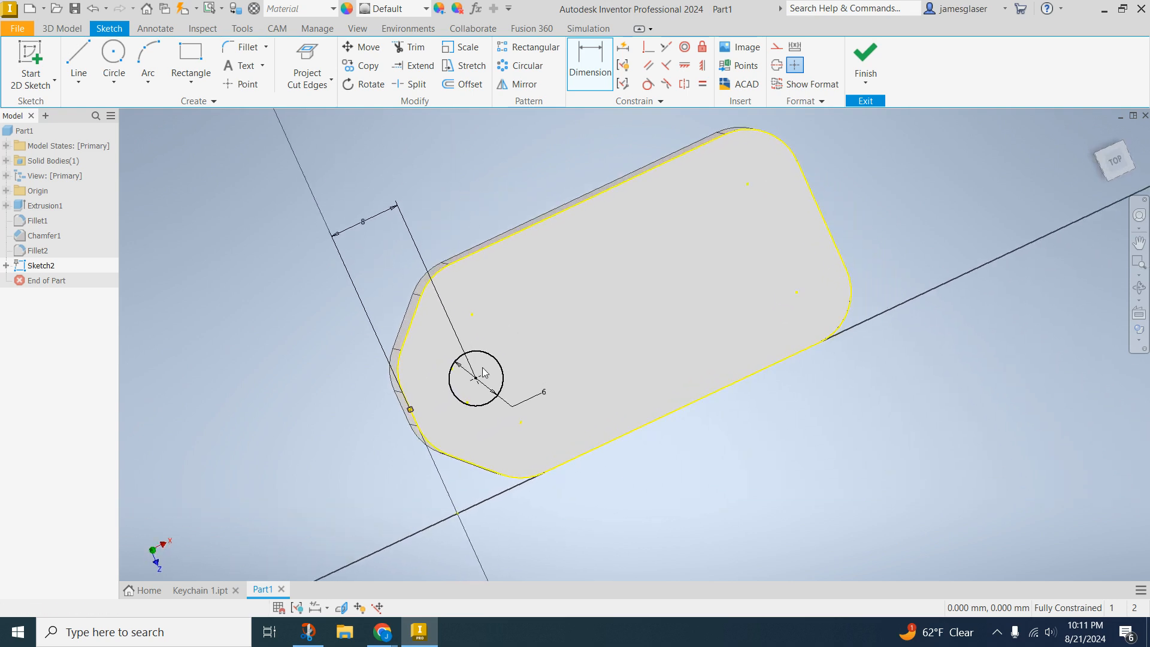
click(488, 380)
click(125, 350)
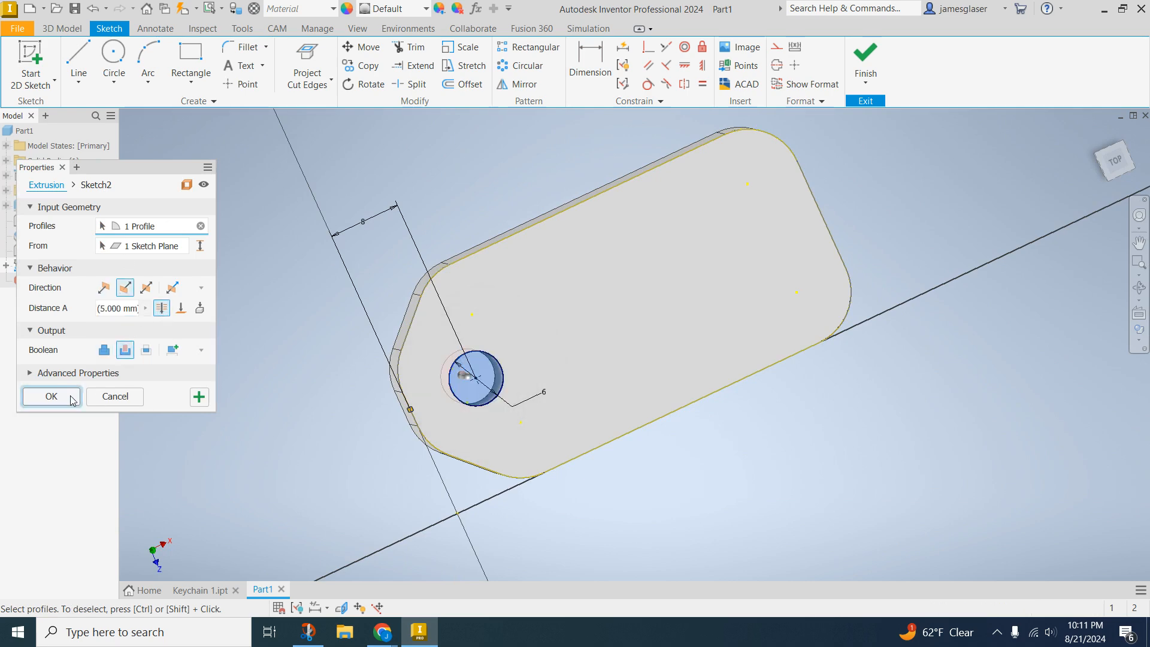
click(51, 397)
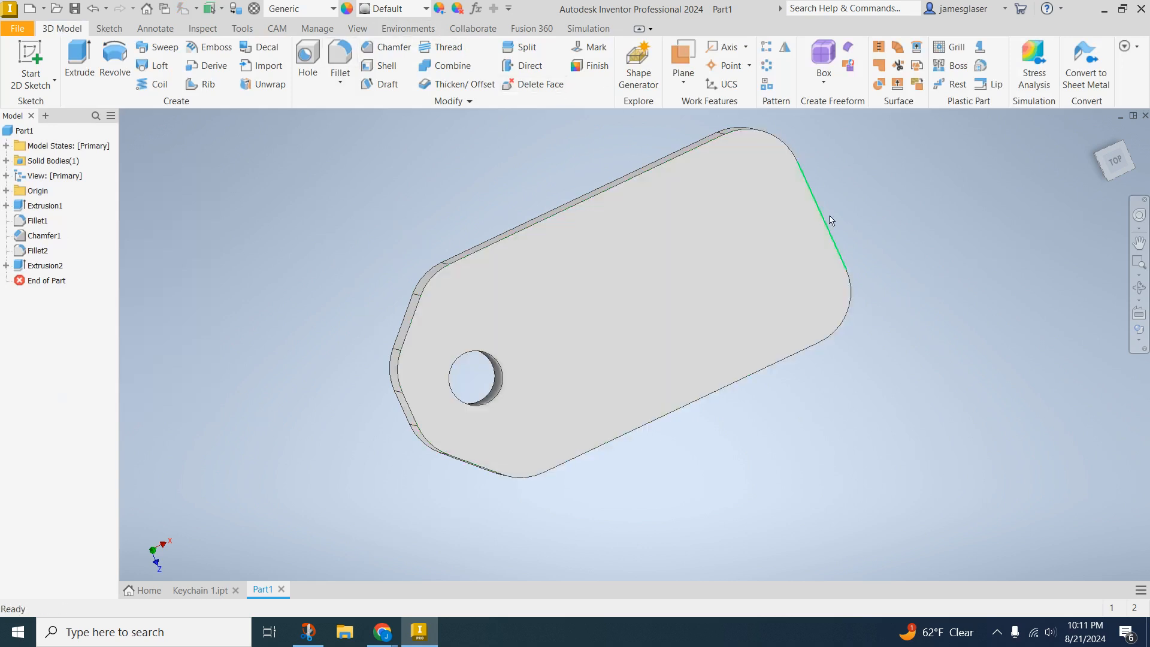
- Fillet both rim edges of the hole, on the top and bottom faces, with a 1.5 mm radius
click(340, 60)
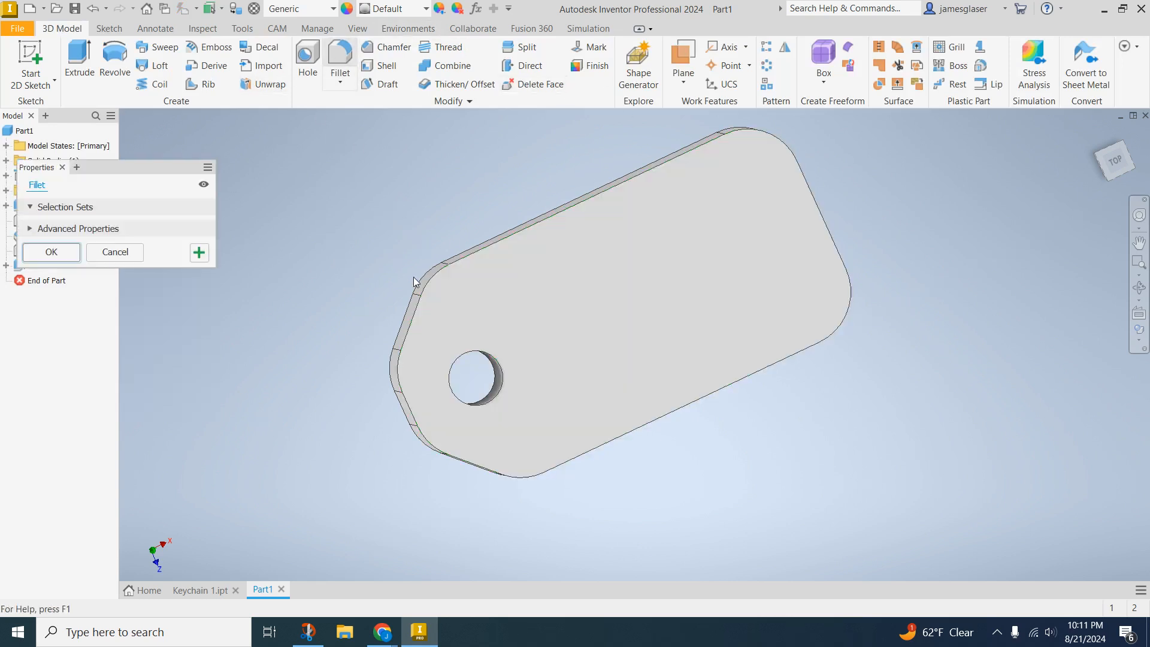
click(497, 362)
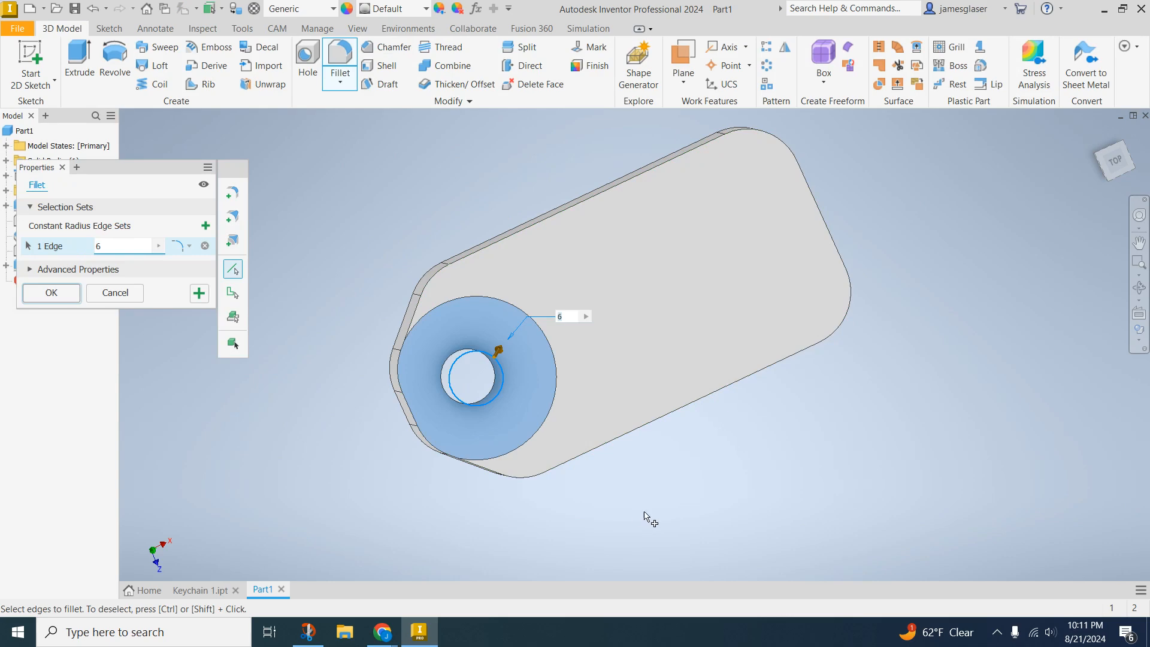
shift+middle_drag(650, 518, 656, 288)
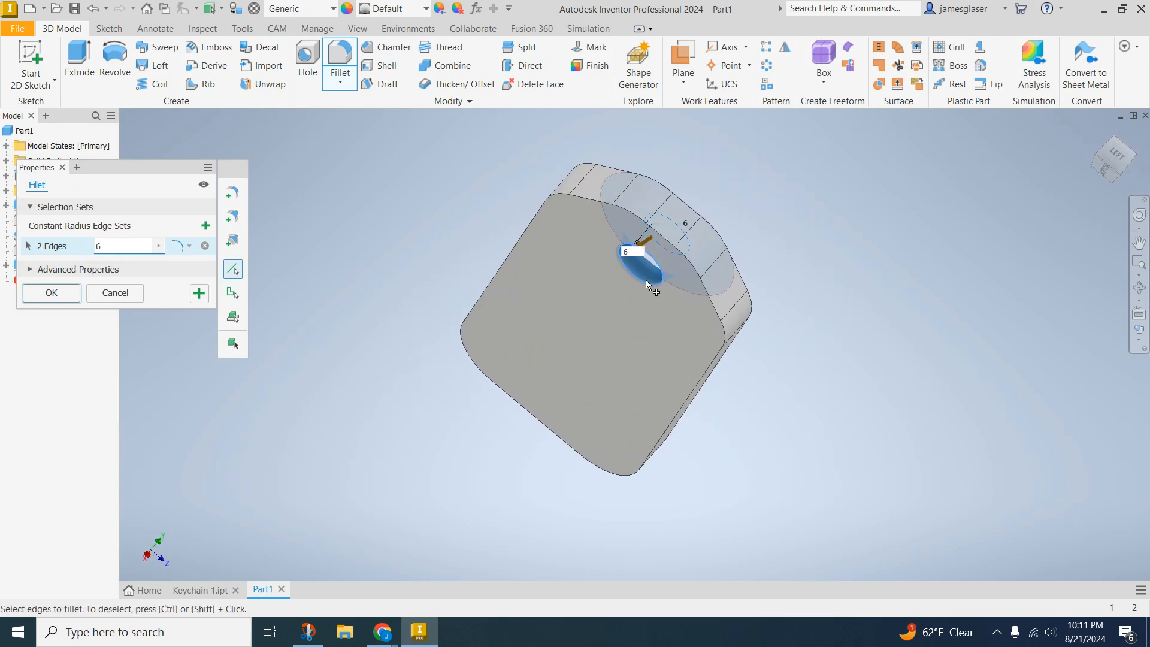
click(646, 279)
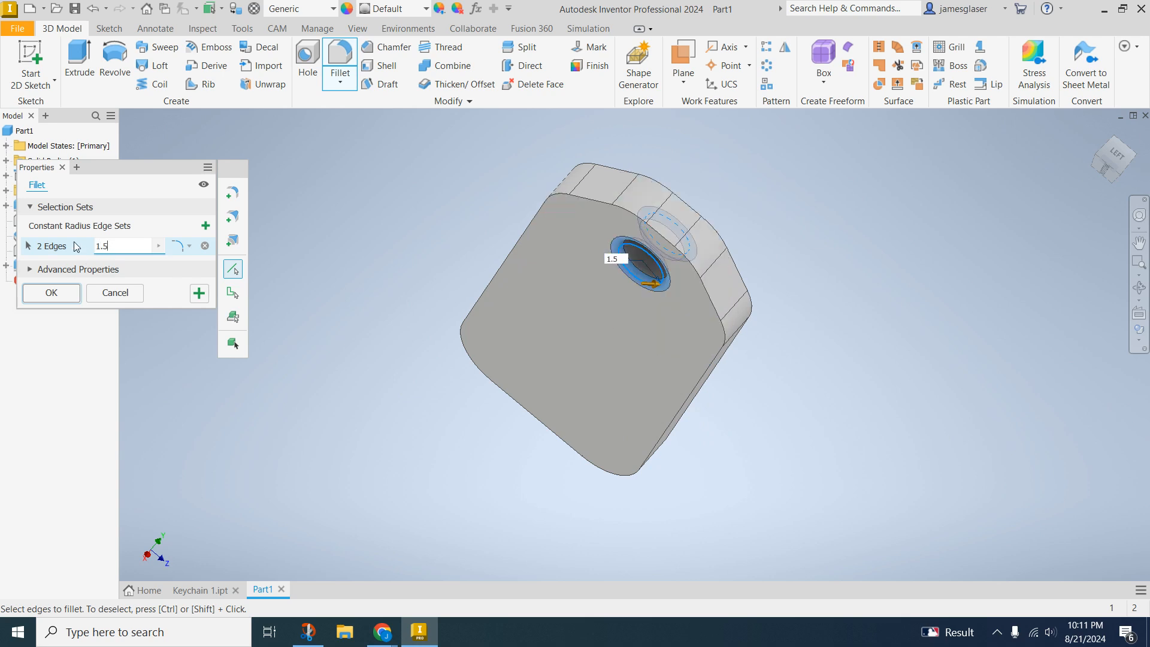
key(Return)
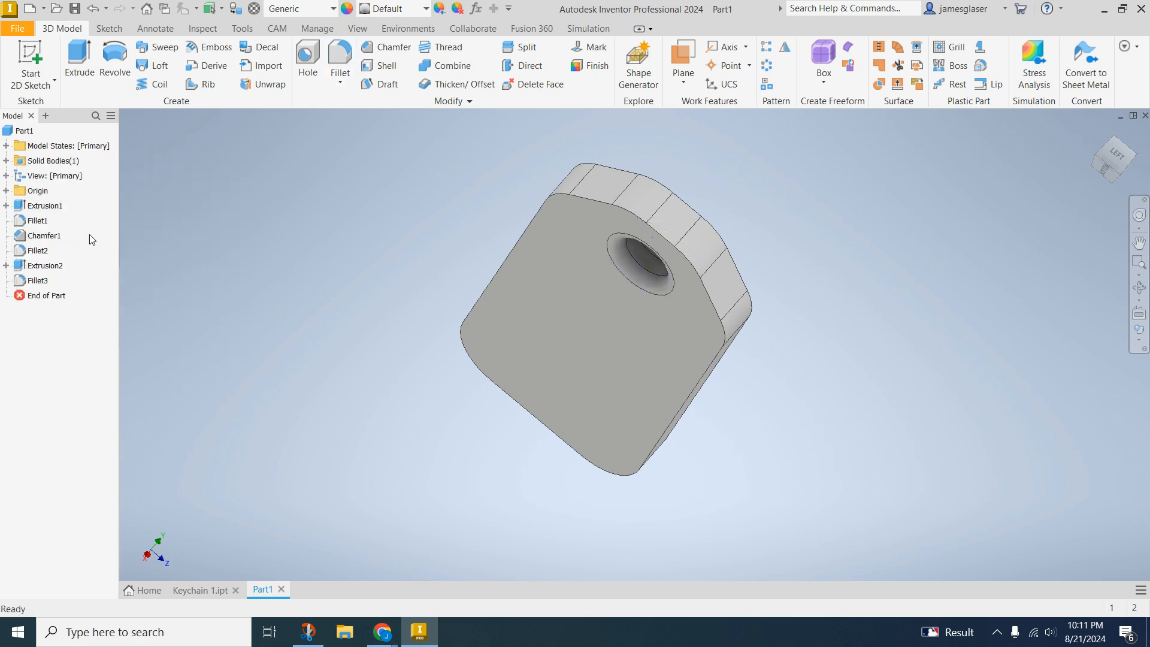
- Fillet the outer perimeter of the plate
shift+middle_drag(598, 366, 521, 338)
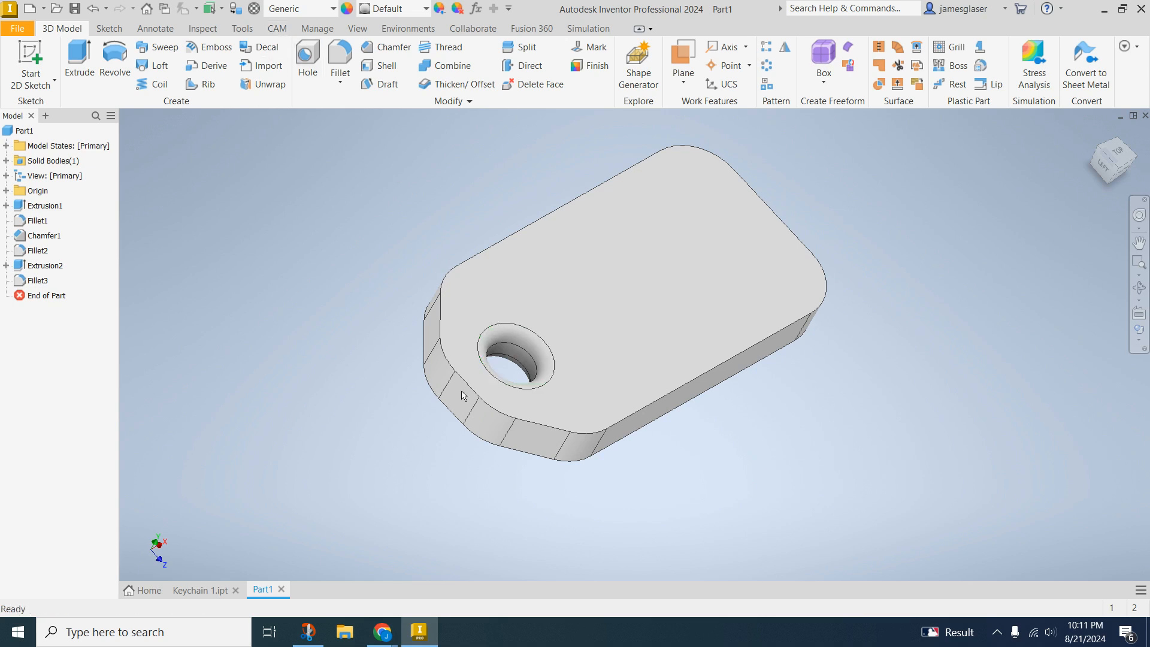
click(340, 60)
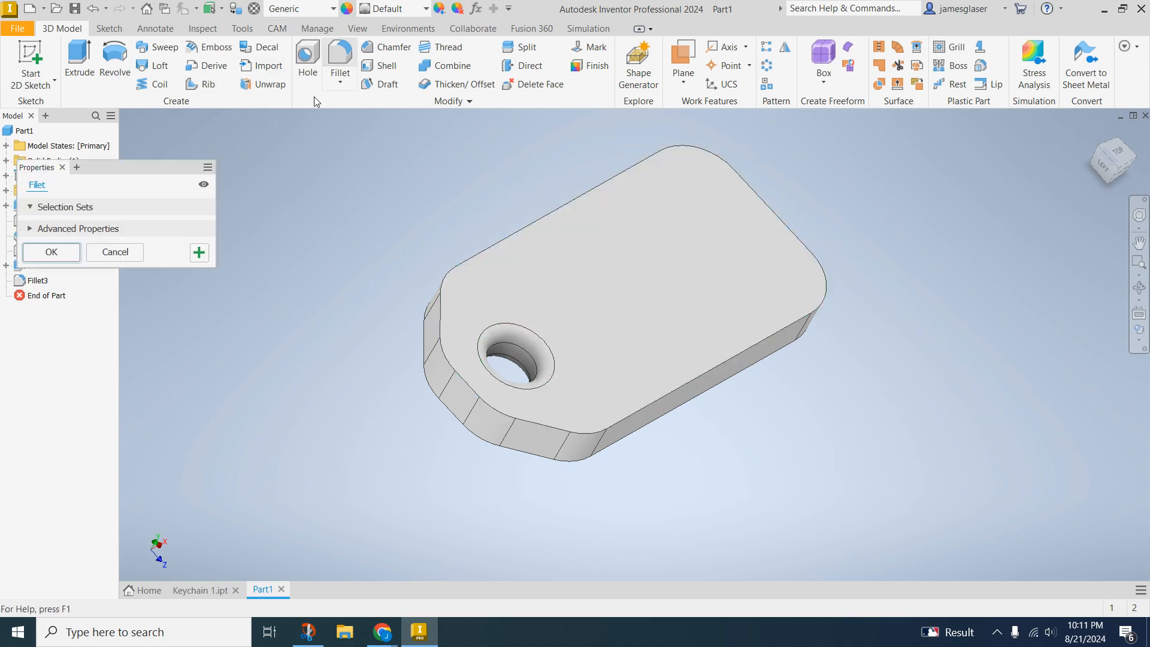
click(558, 431)
shift+middle_drag(544, 459, 573, 479)
click(51, 292)
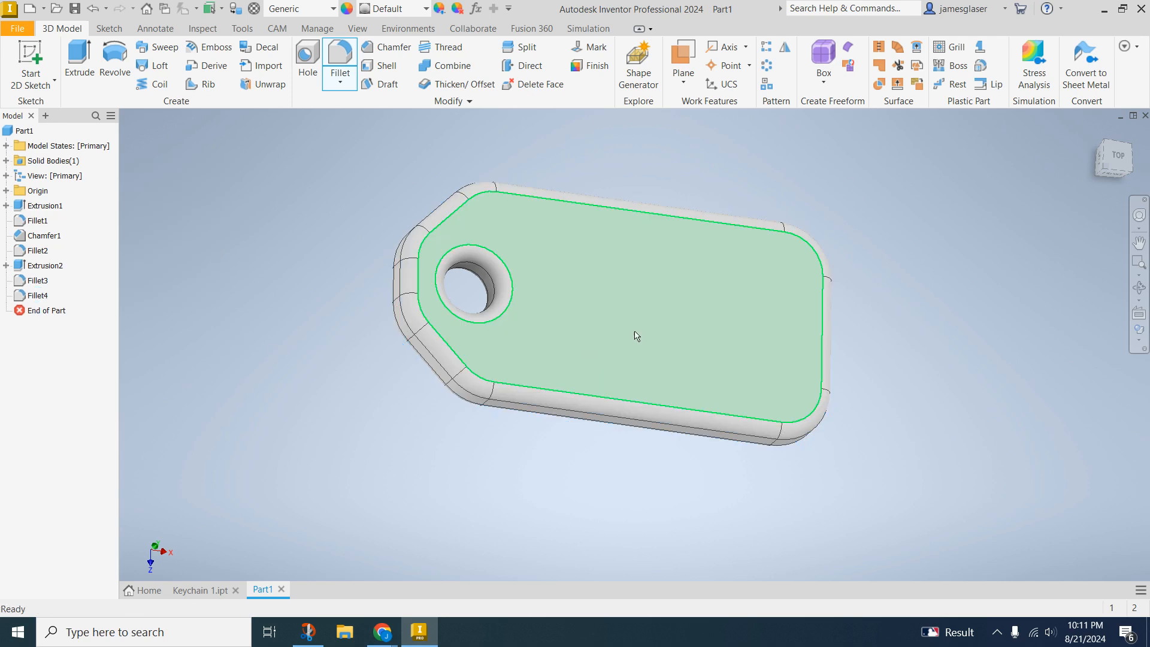
- Start a sketch on the plate's top face and draw a text box over the flat area beside the hole
middle_drag(673, 337, 584, 416)
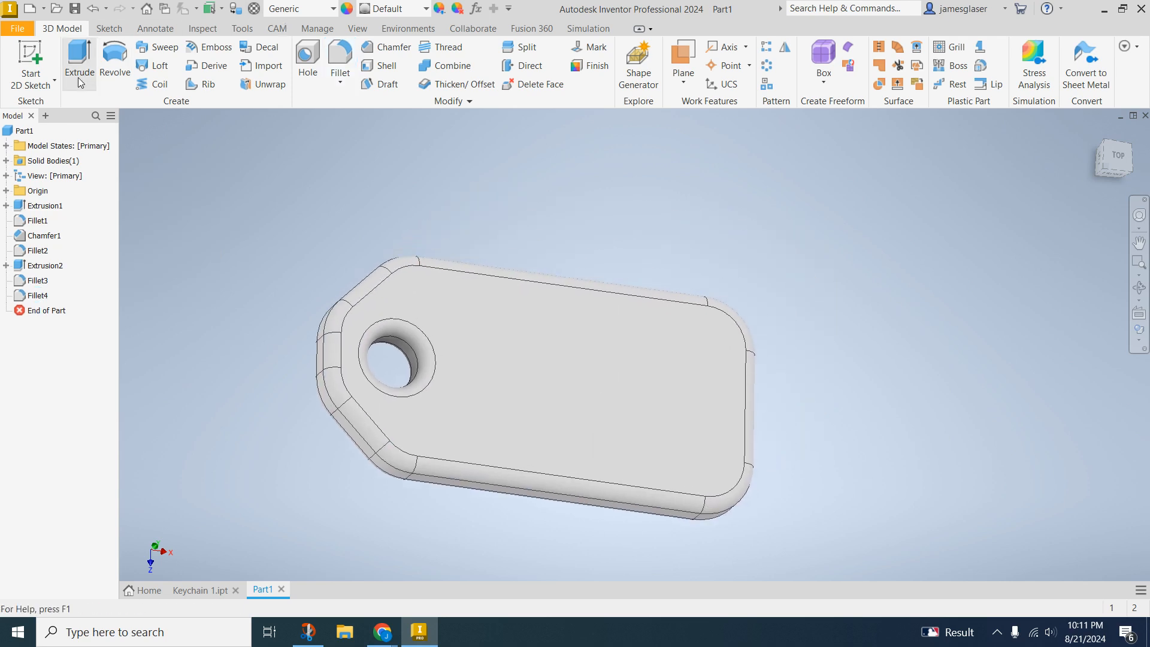
click(30, 60)
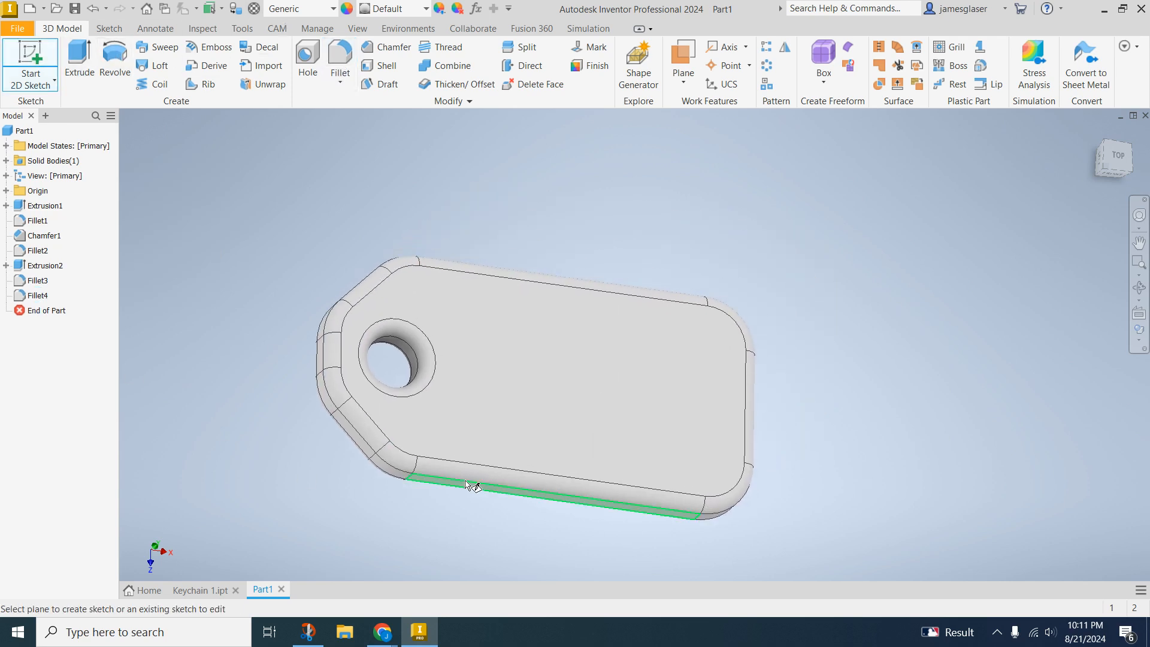
click(536, 393)
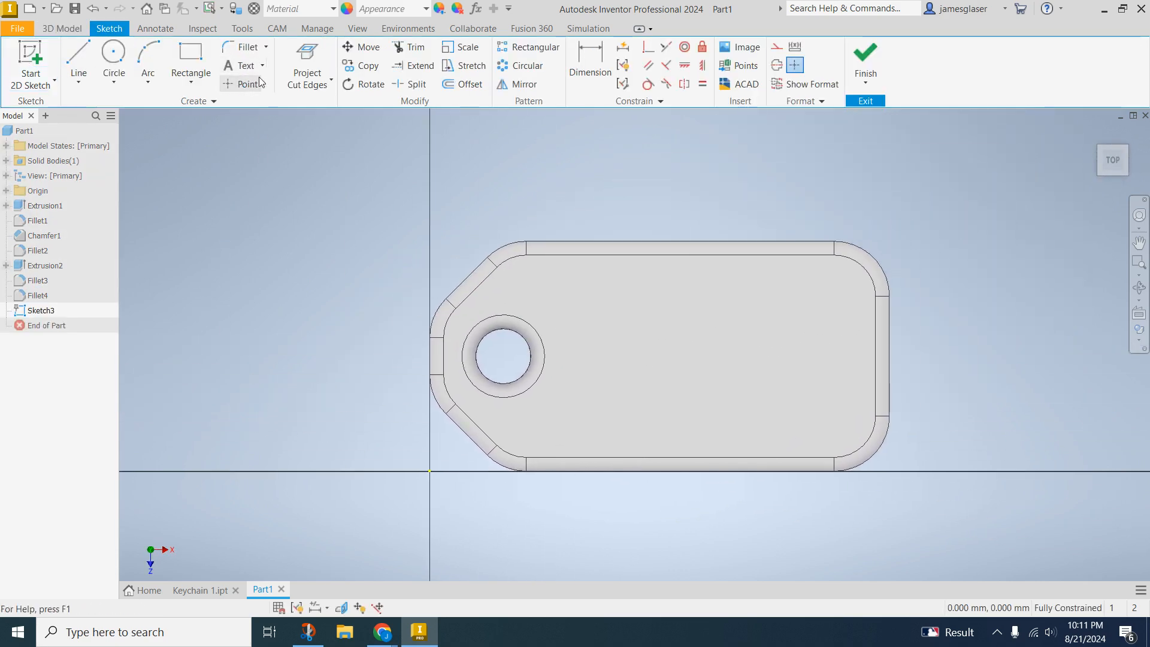
click(244, 66)
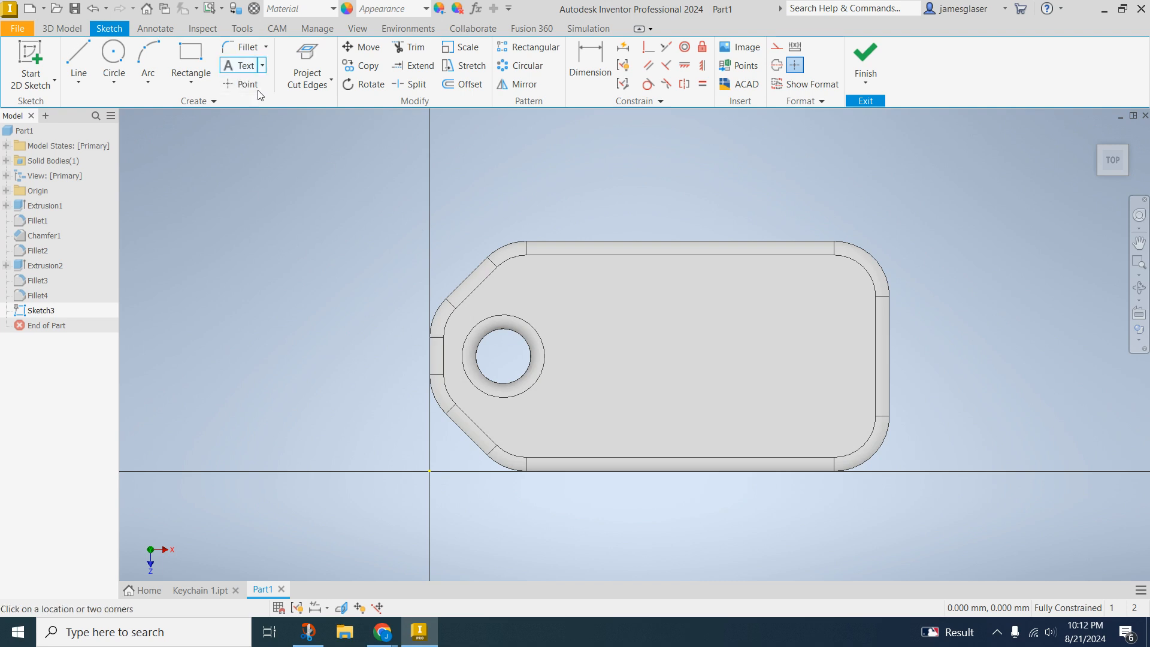
click(537, 255)
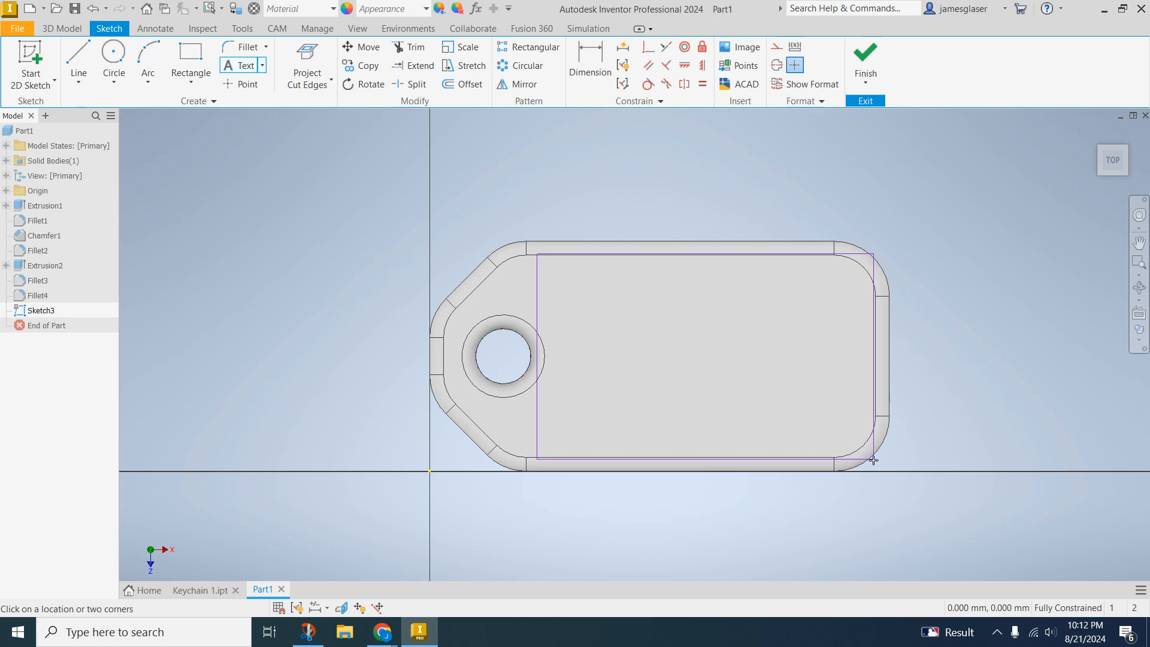
click(873, 460)
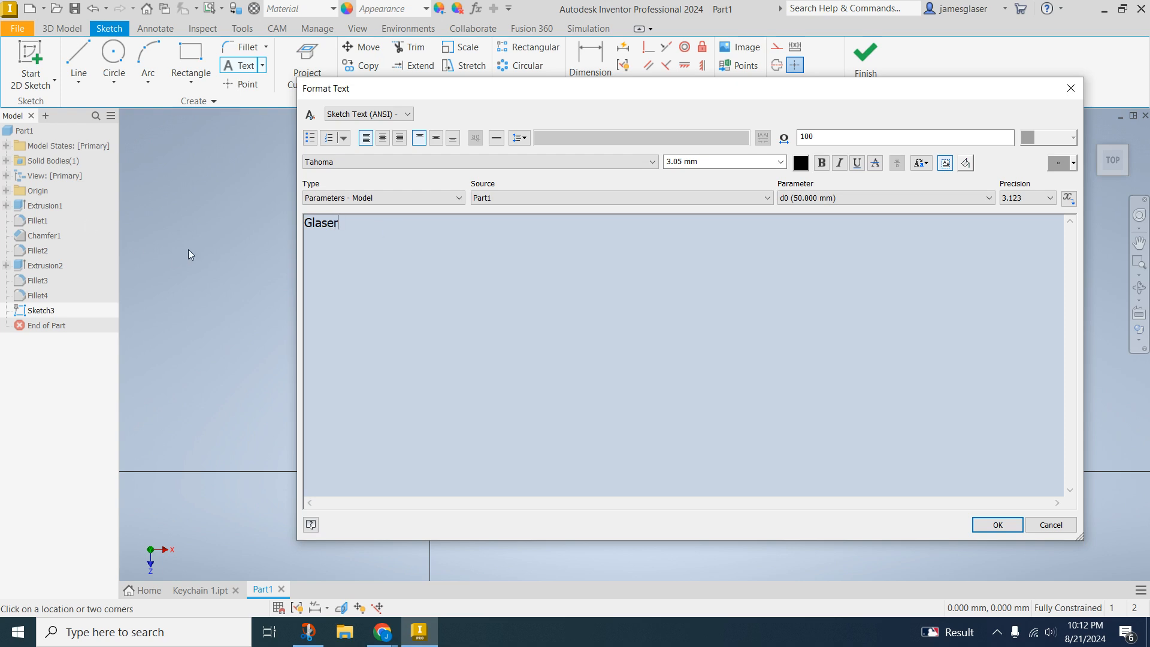
- Enter the owner's surname followed by "- 018" as the sketch text, formatted bold at a 6 mm text height
text(- 018)
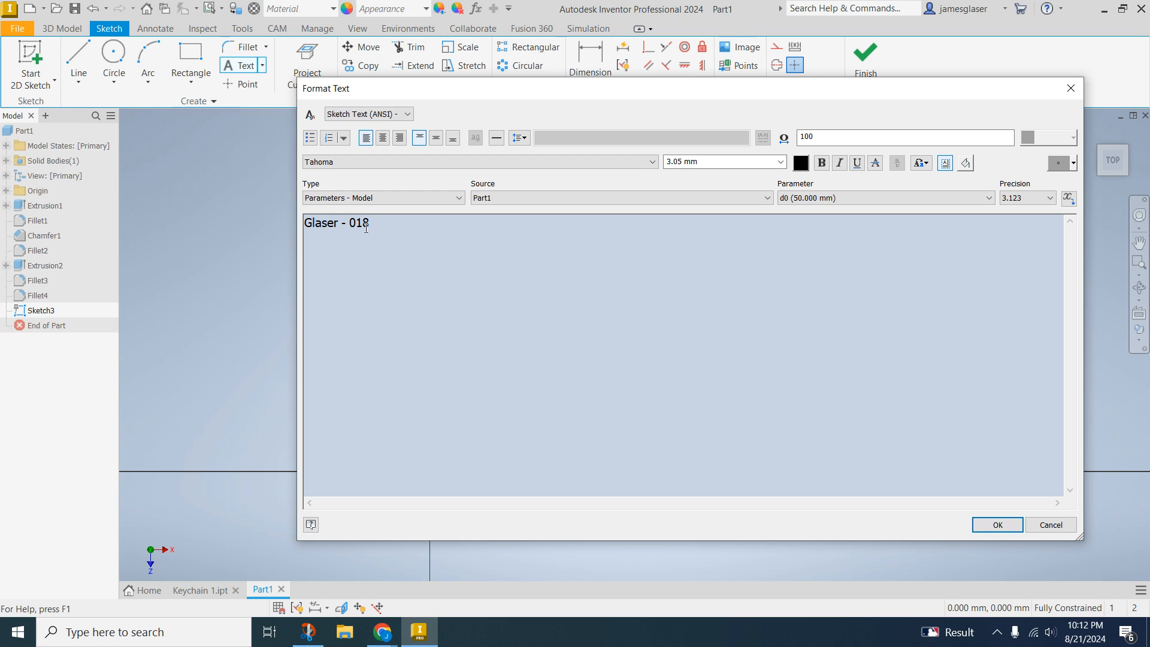
drag(366, 227, 290, 227)
click(665, 163)
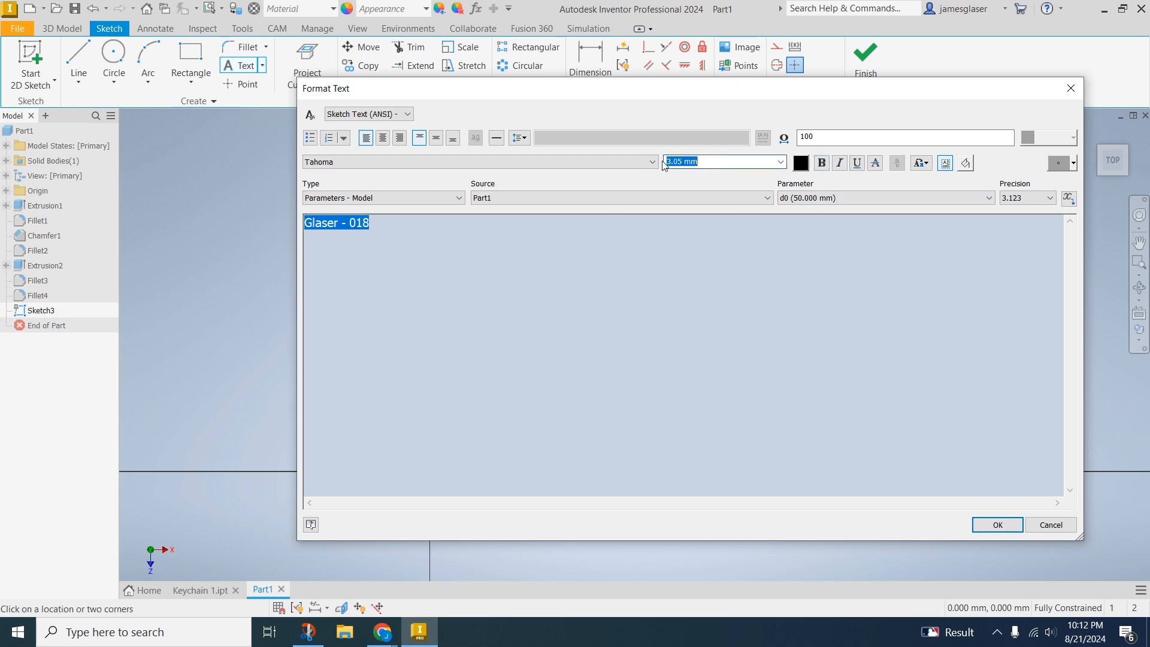
text(6)
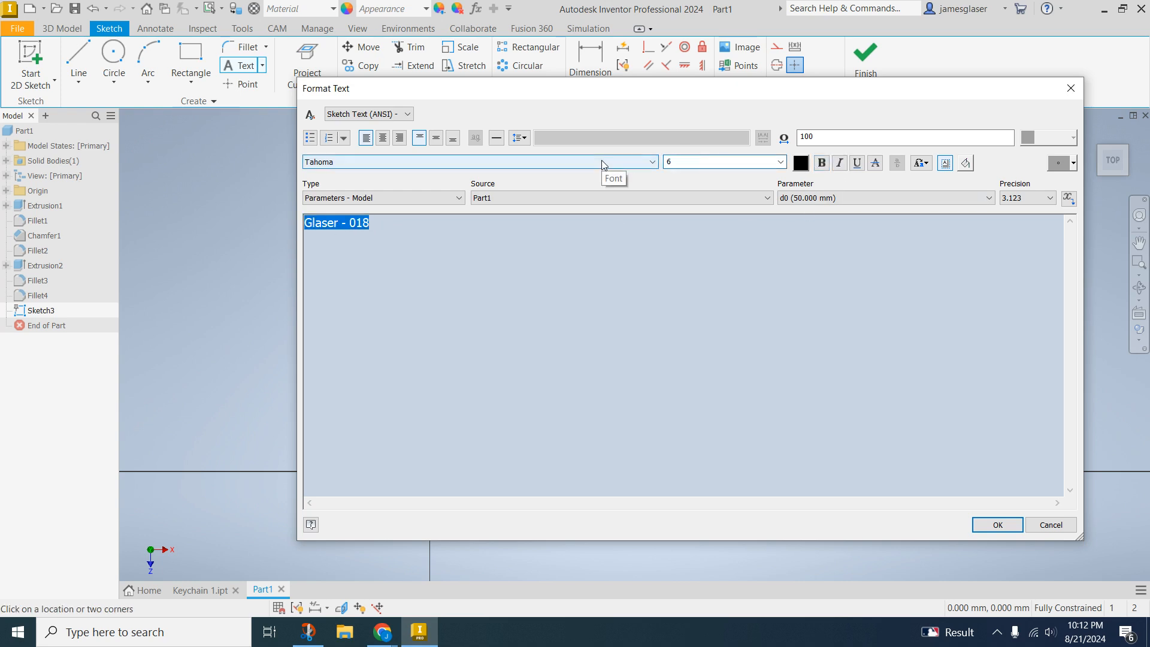
text(.0)
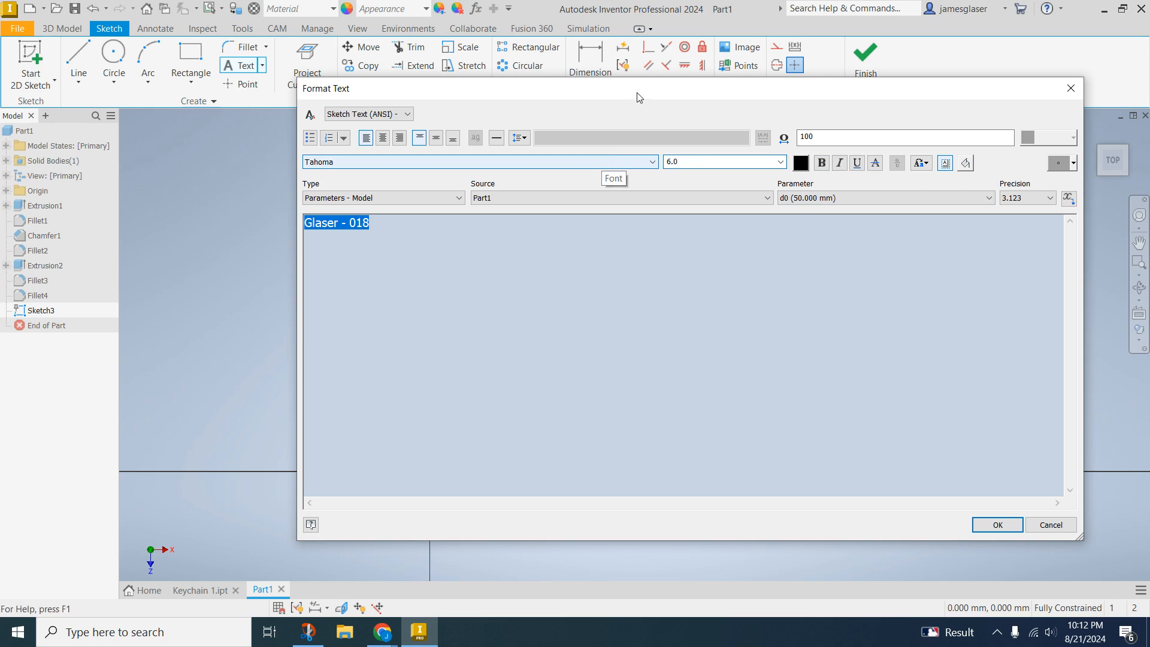
click(821, 163)
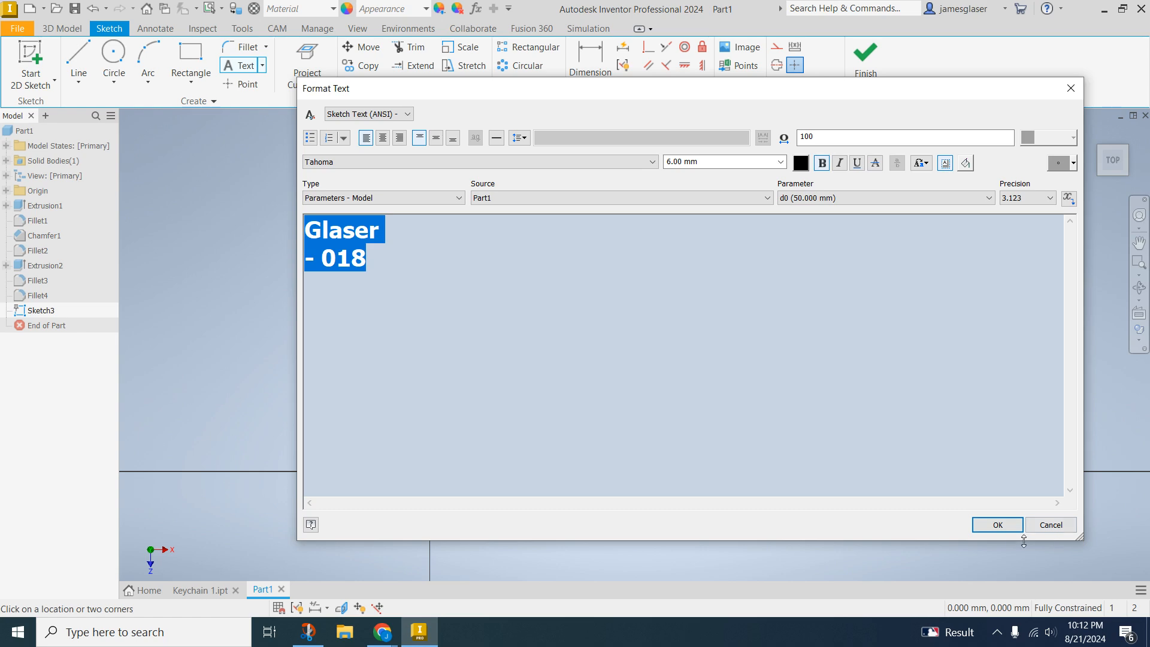
click(994, 525)
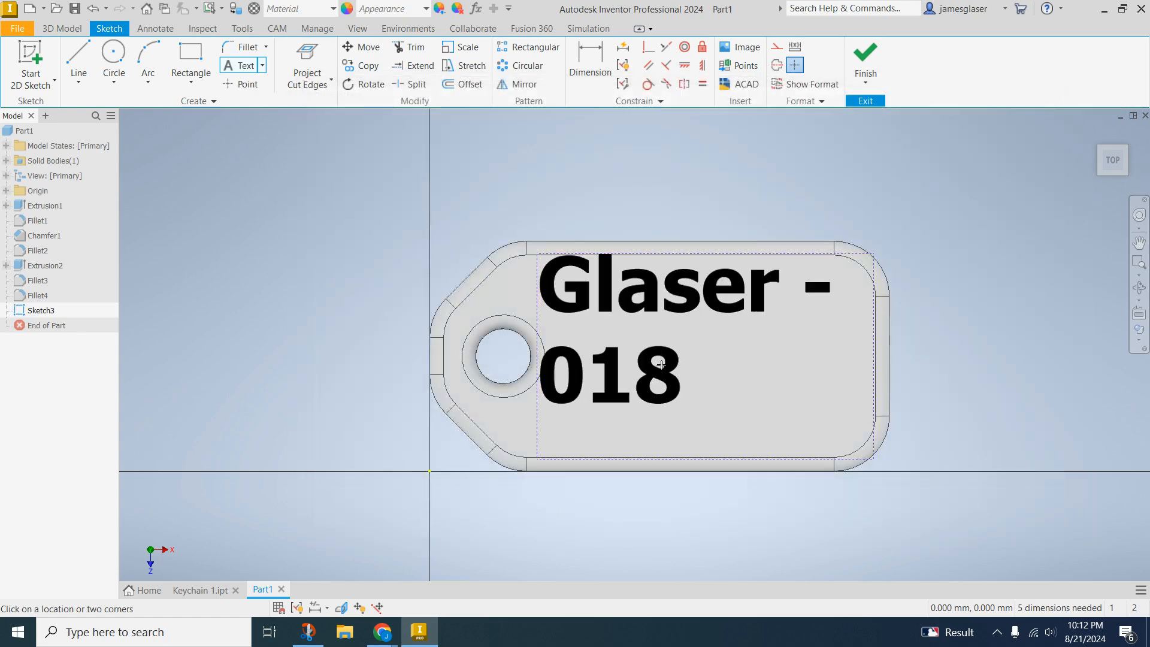
click(634, 327)
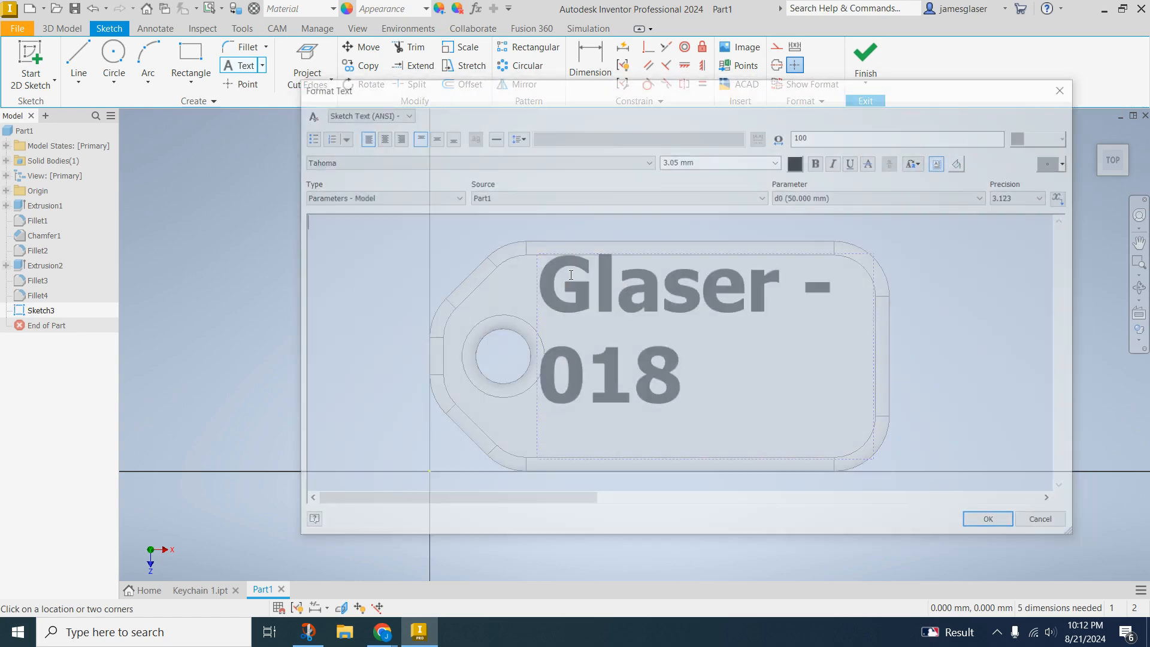
click(1041, 525)
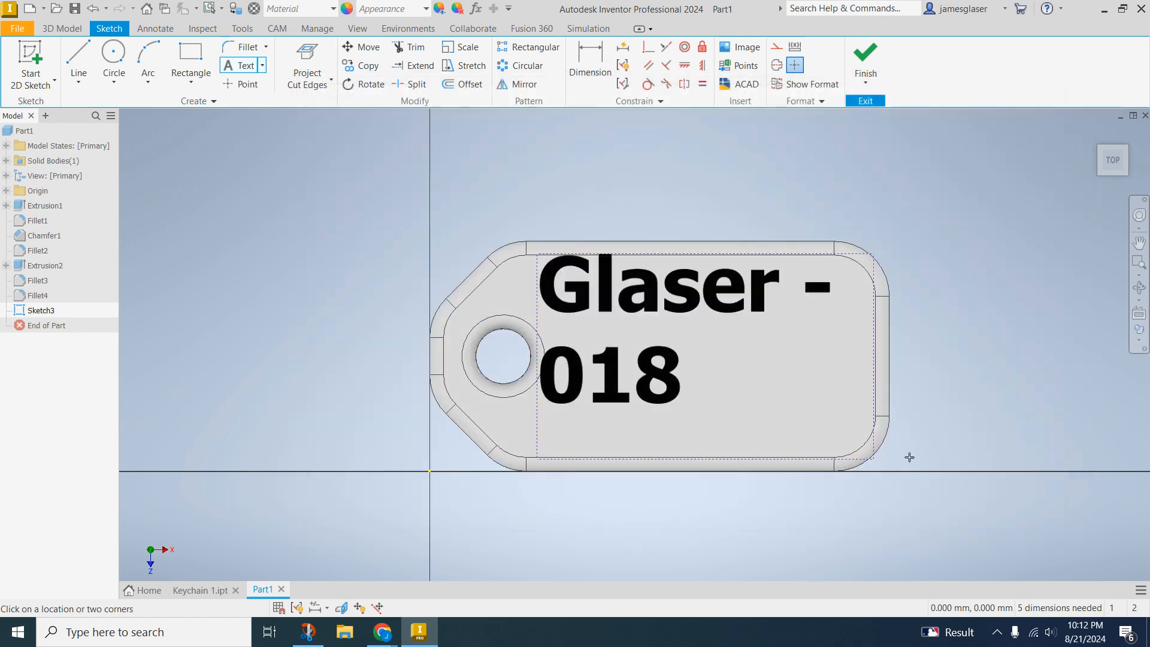
key(Escape)
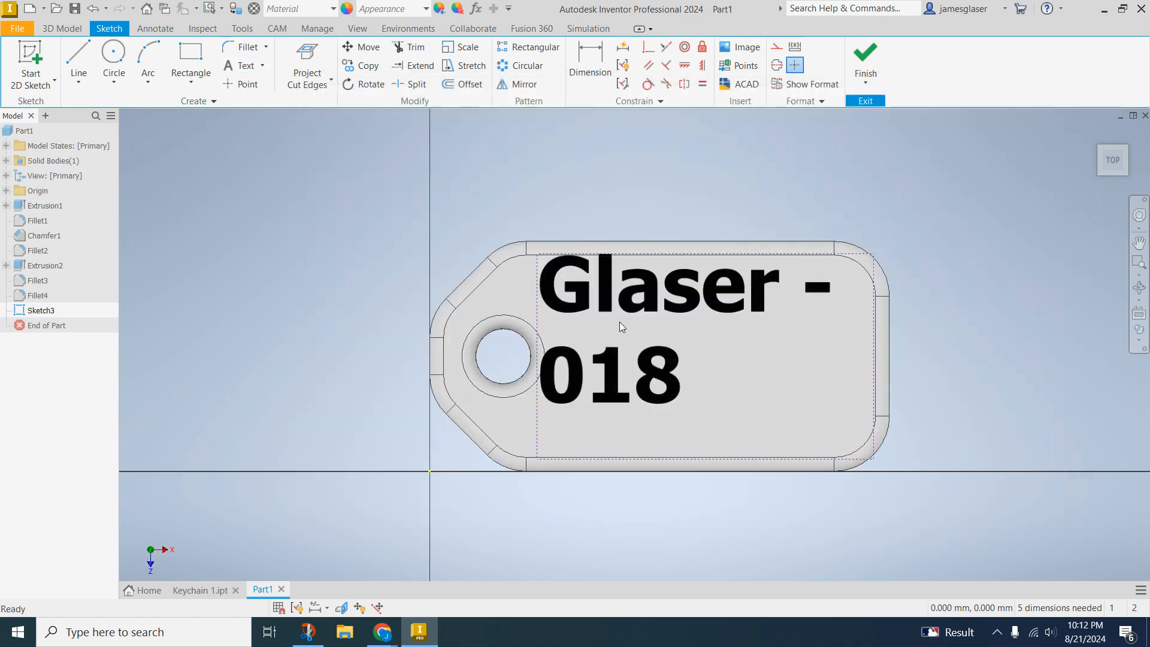
- Shift the text box slightly and justify its text to the centre horizontally and to the middle vertically
mouse_move(639, 364)
mouse_down()
mouse_move(667, 386)
mouse_move(656, 363)
mouse_up()
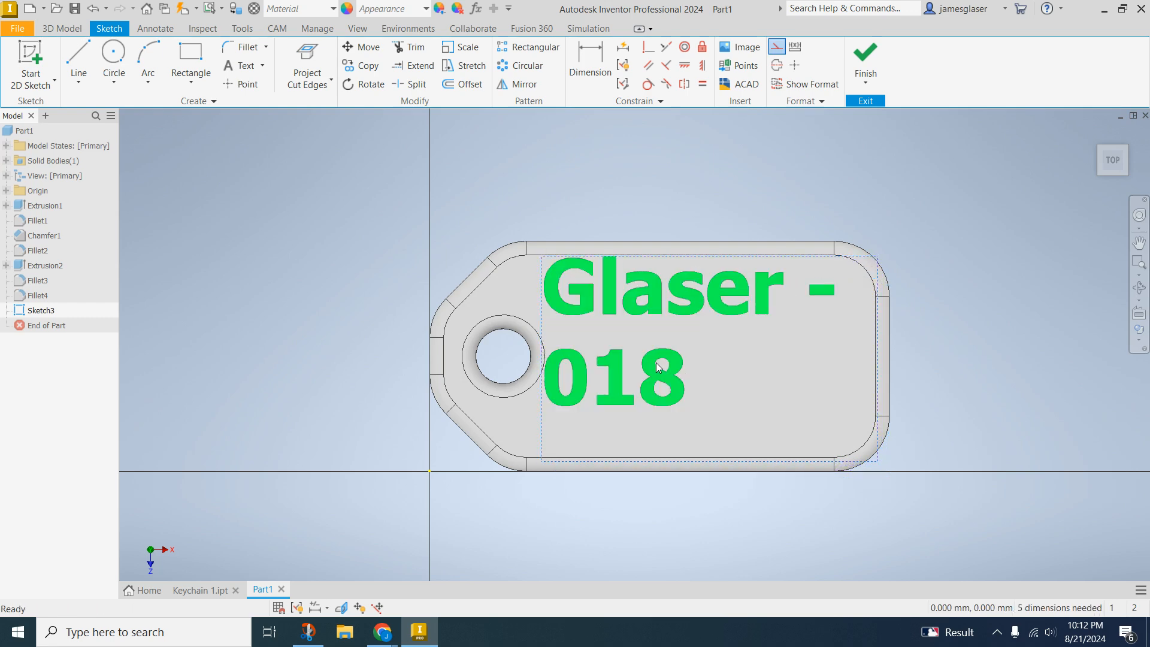
double_click(656, 307)
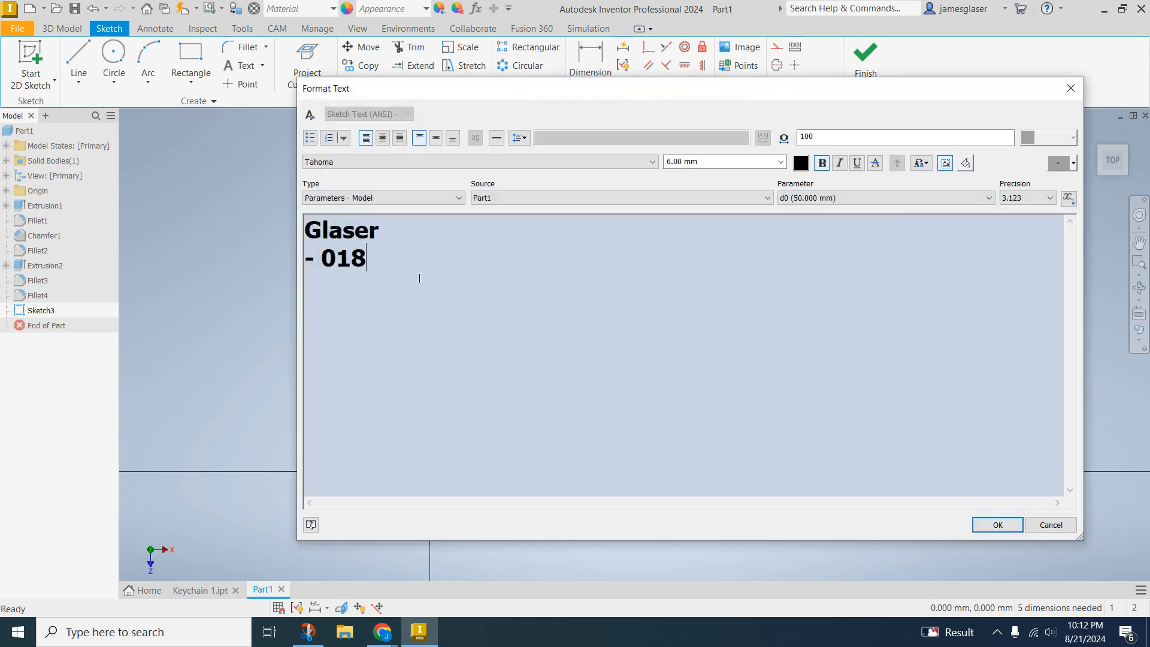
key(ctrl+a)
click(382, 138)
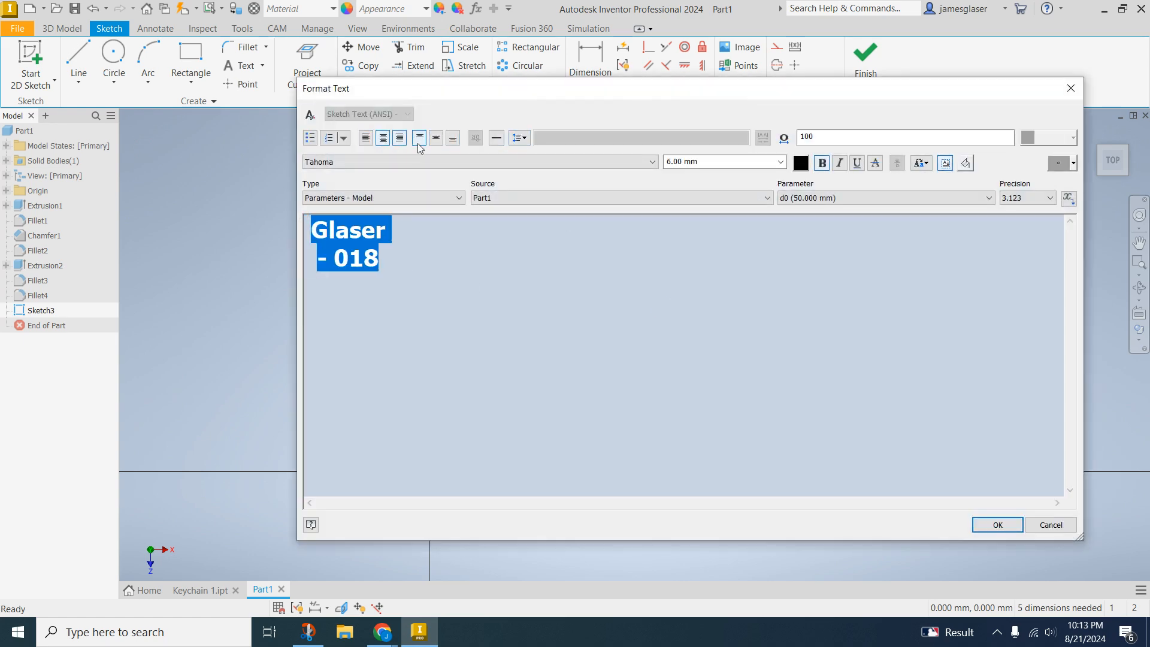
click(982, 524)
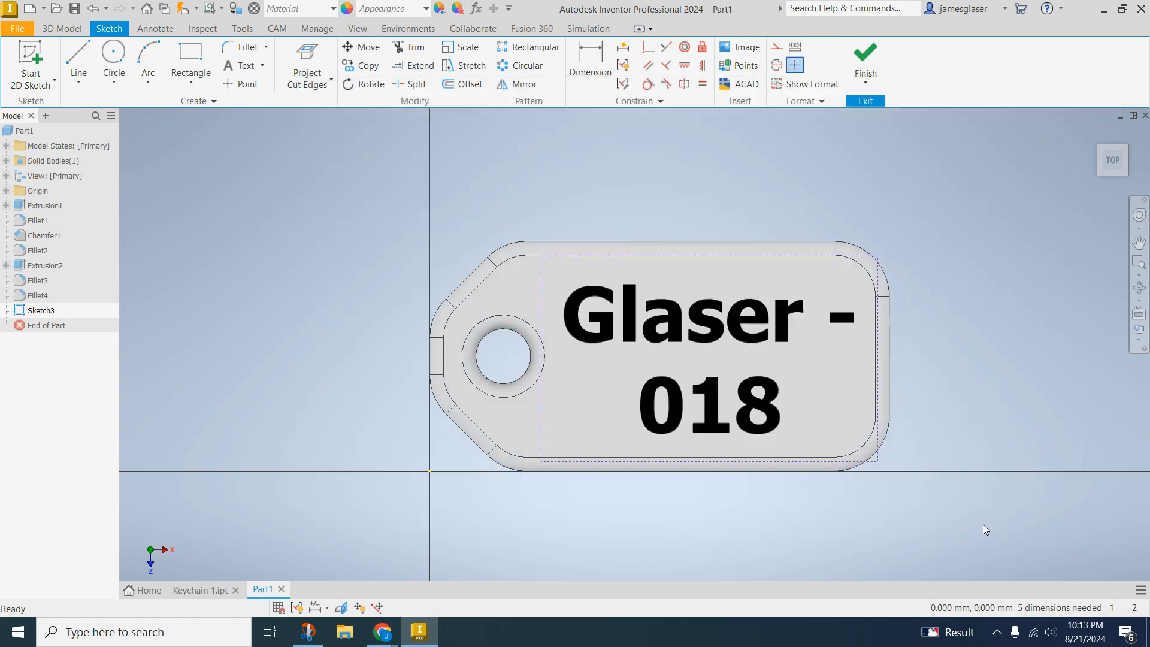
- Remove the hyphen from the sketch text and nudge the text box slightly towards the hole
double_click(842, 324)
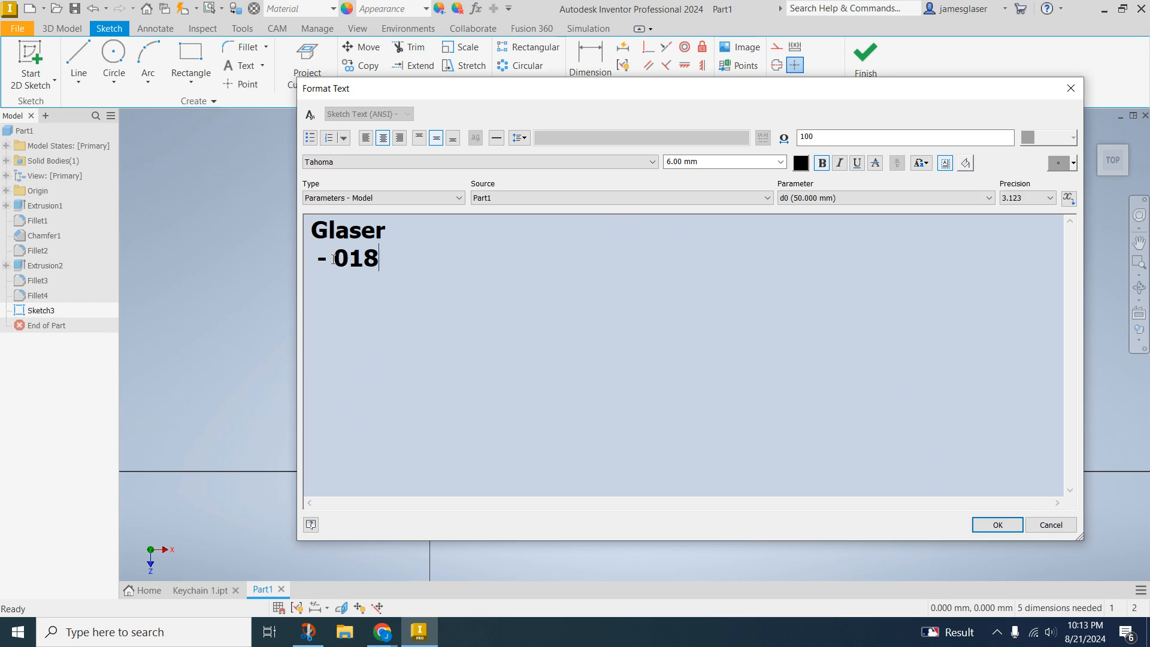
key(BackSpace)
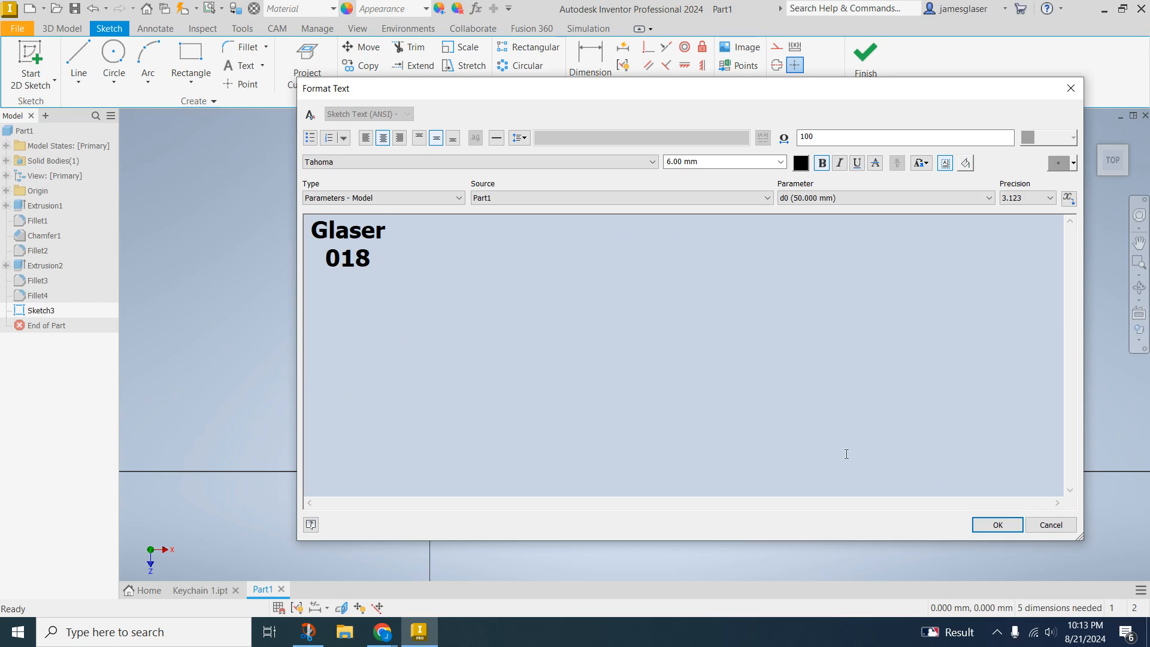
click(997, 525)
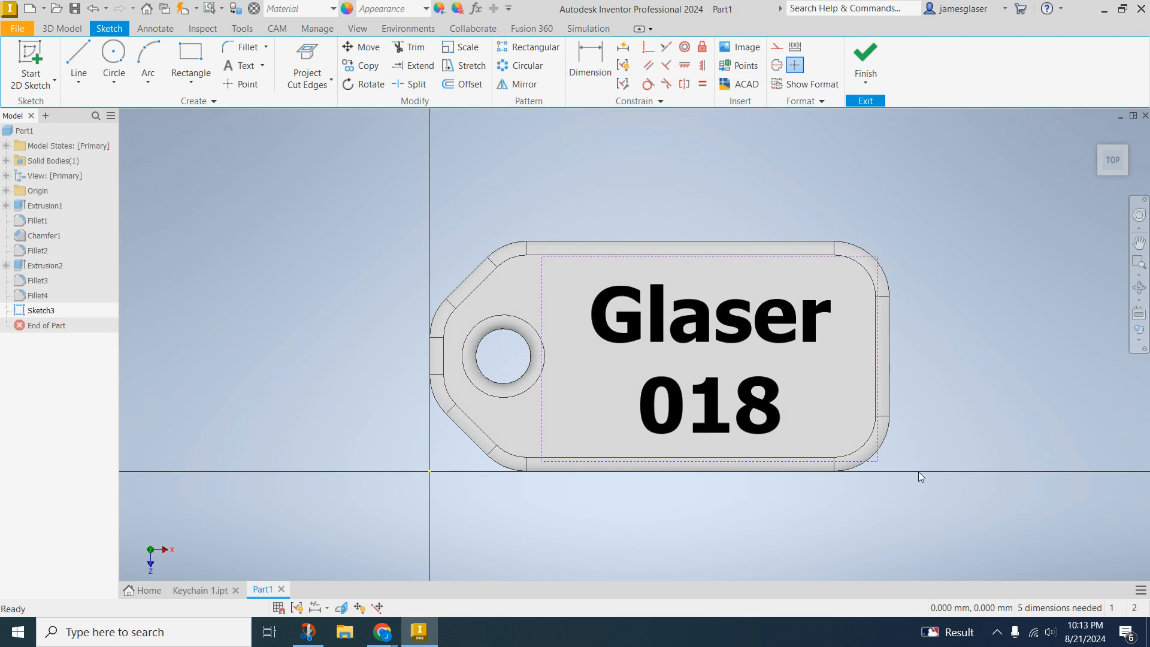
drag(693, 312, 686, 312)
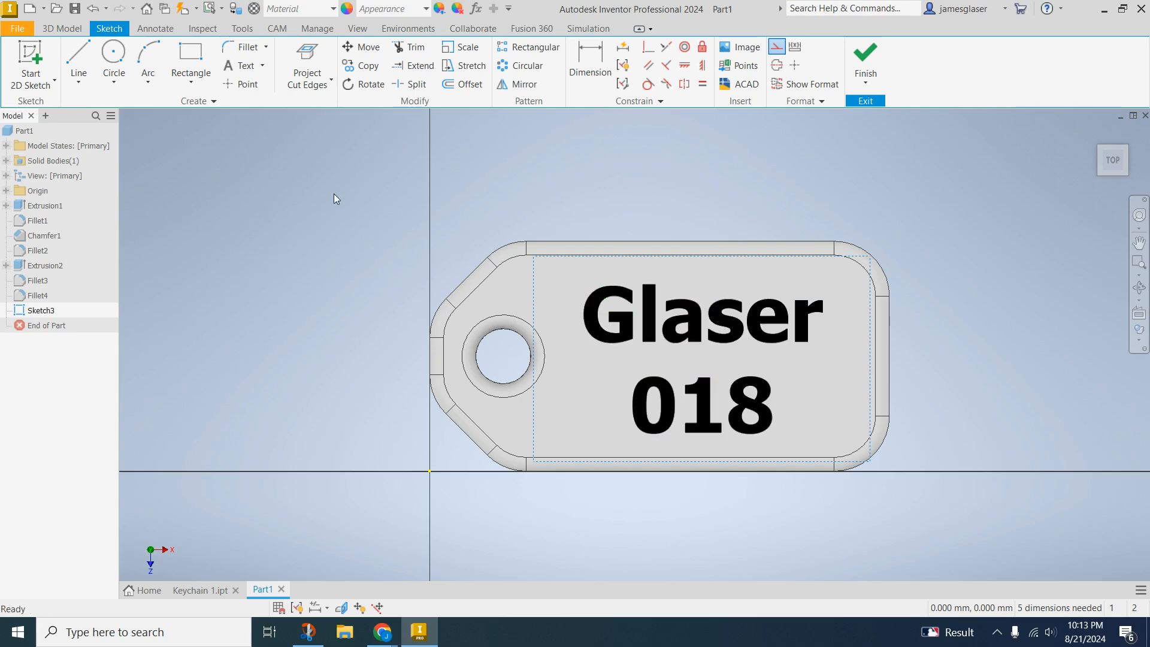
- Finish the text sketch on the plate's top face
key(e)
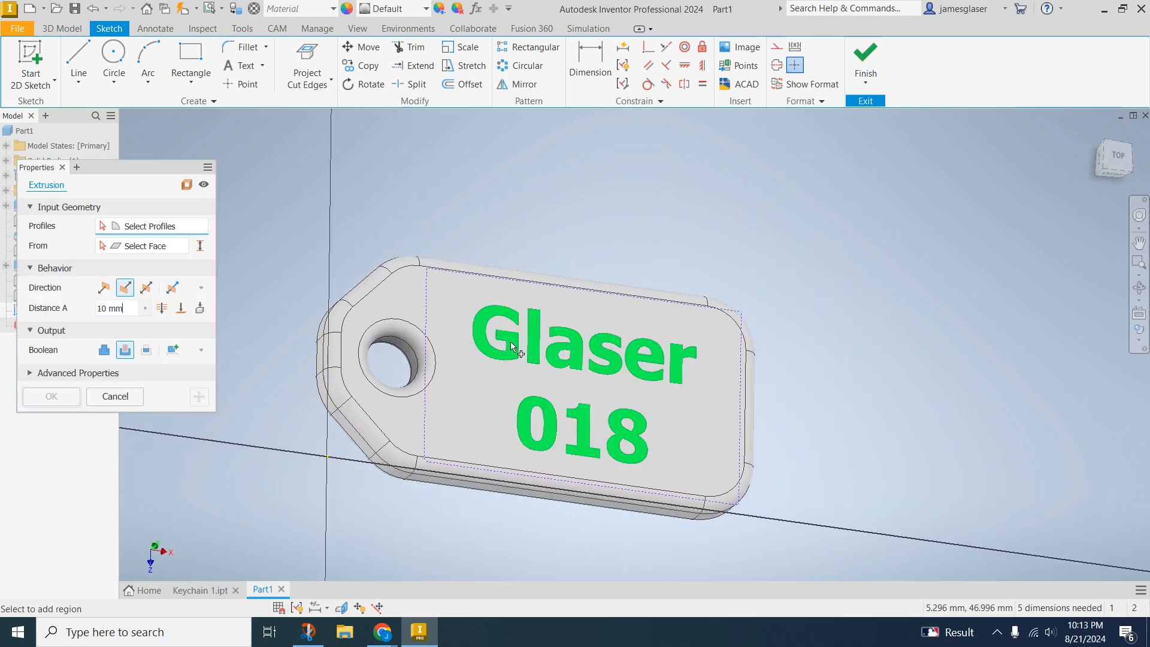
key(Escape)
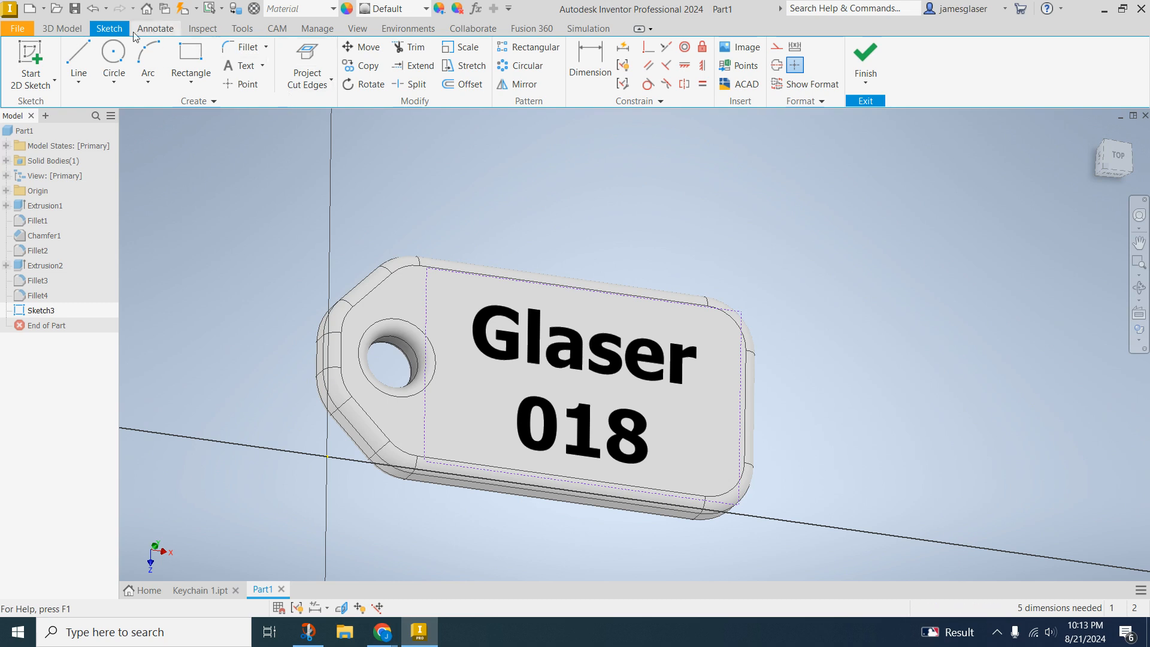
click(63, 29)
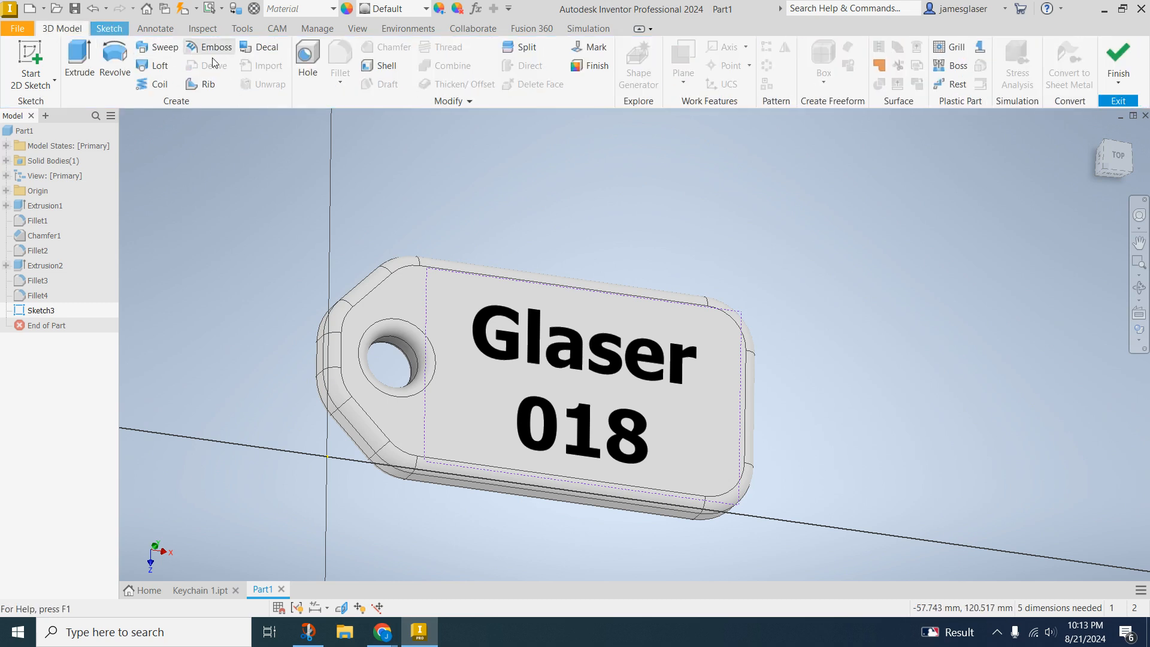
click(1117, 60)
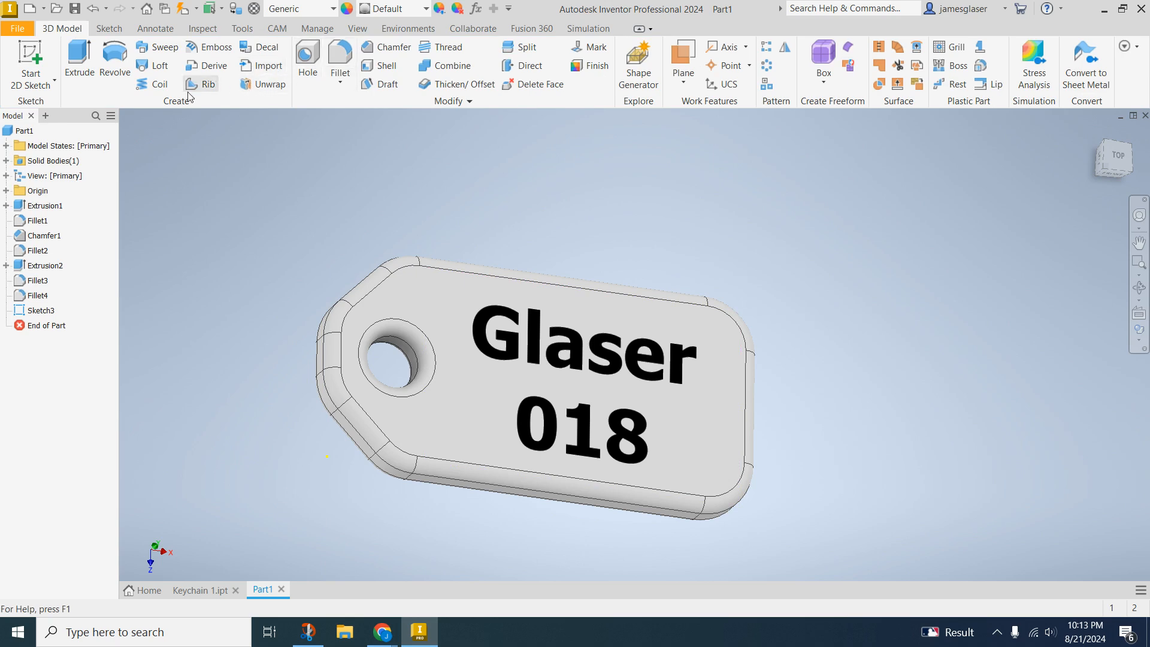
- Engrave the sketch text 1 mm deep into the plate's top face with the Emboss command, directed into the body
click(204, 55)
click(268, 165)
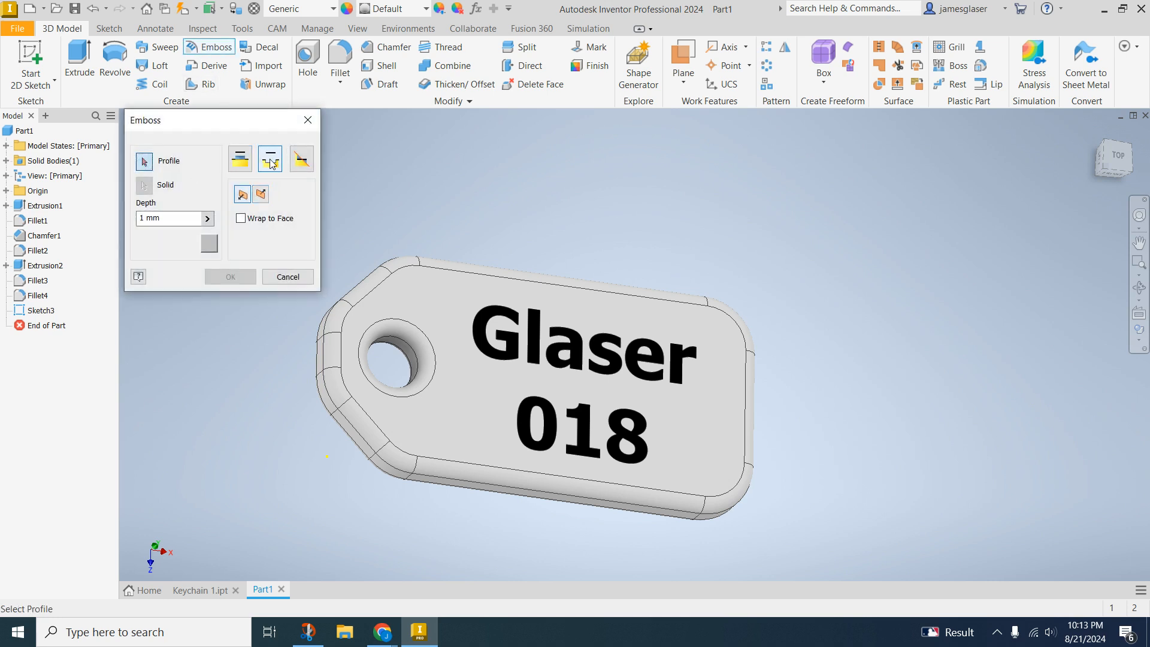
click(512, 350)
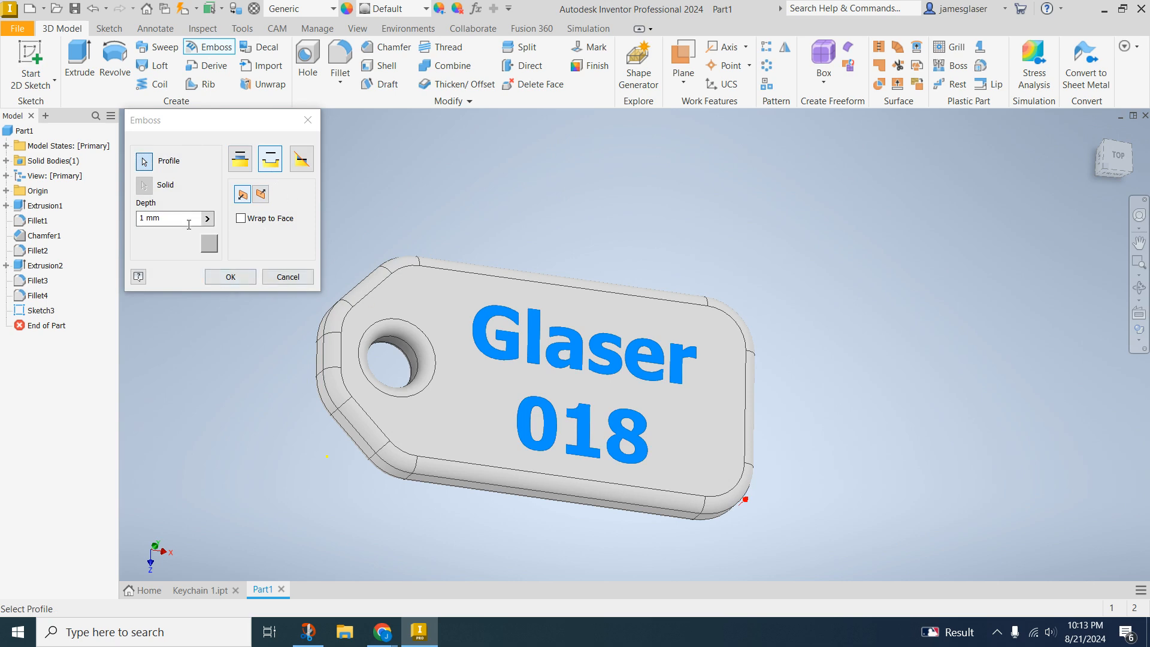
shift+middle_drag(799, 231, 782, 205)
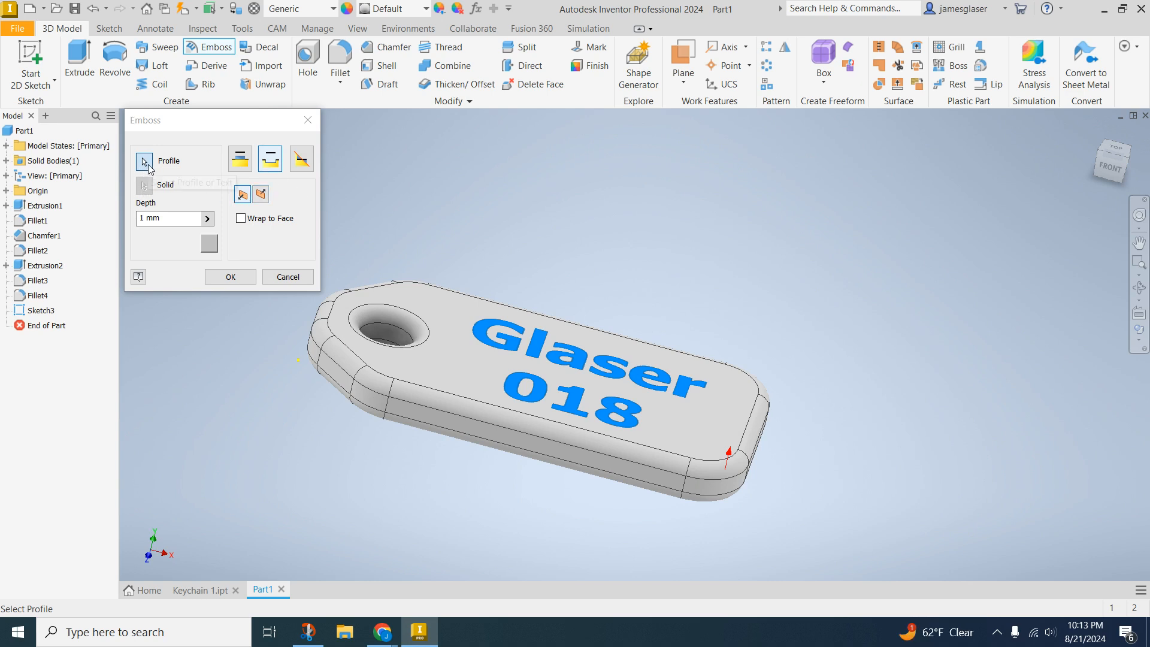
click(267, 162)
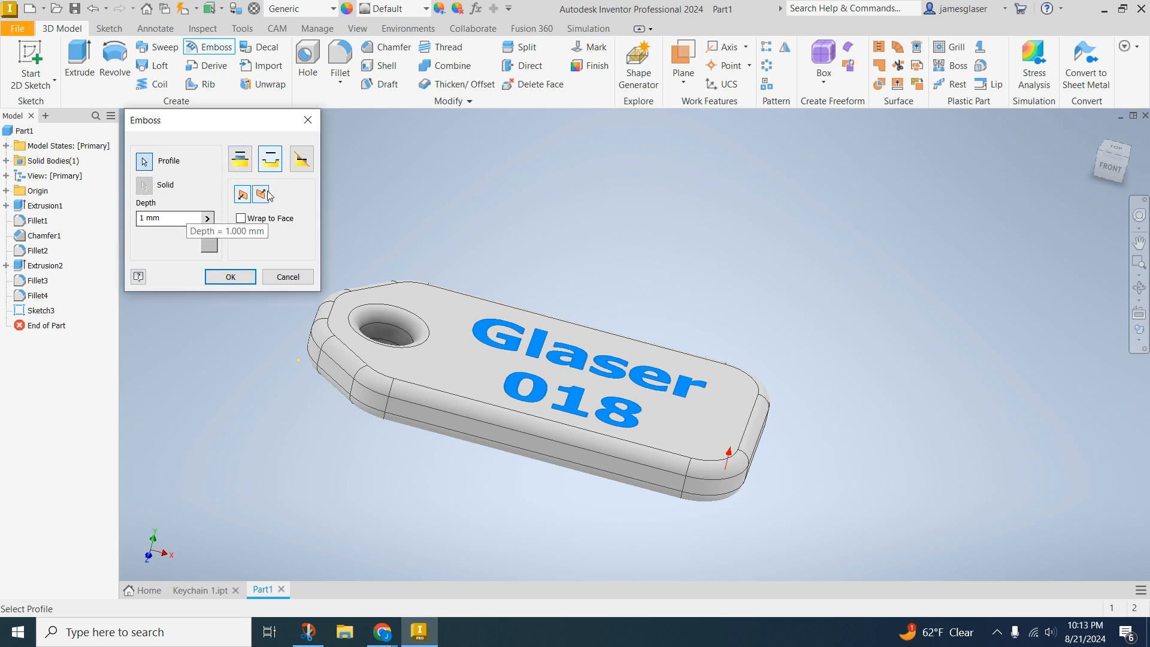
click(245, 195)
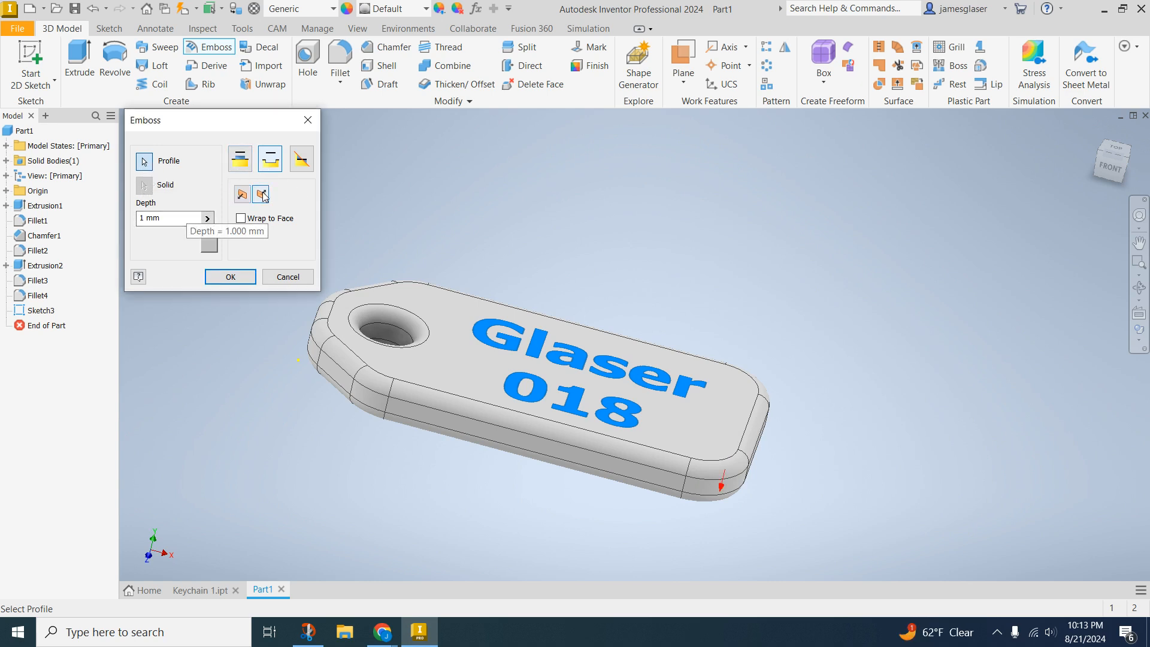
click(234, 279)
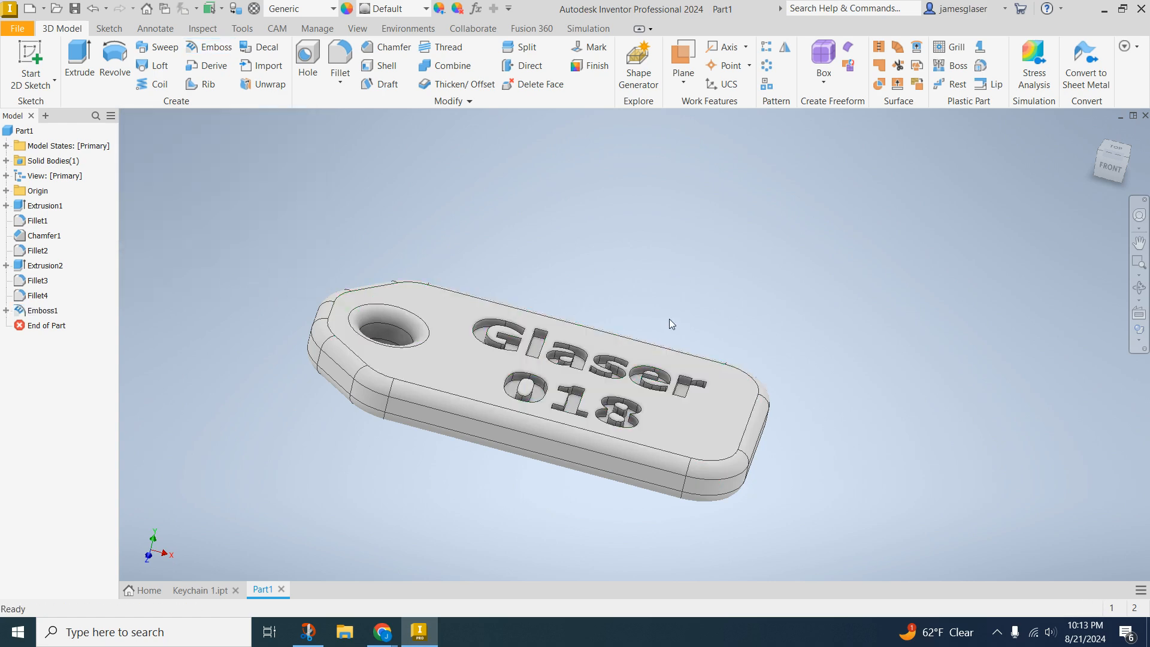
mouse_move(672, 323)
shift+middle_down()
mouse_move(626, 334)
mouse_move(702, 358)
mouse_move(611, 339)
shift+middle_up()
scroll(689, 300, up, 3)
shift+middle_drag(689, 302, 728, 275)
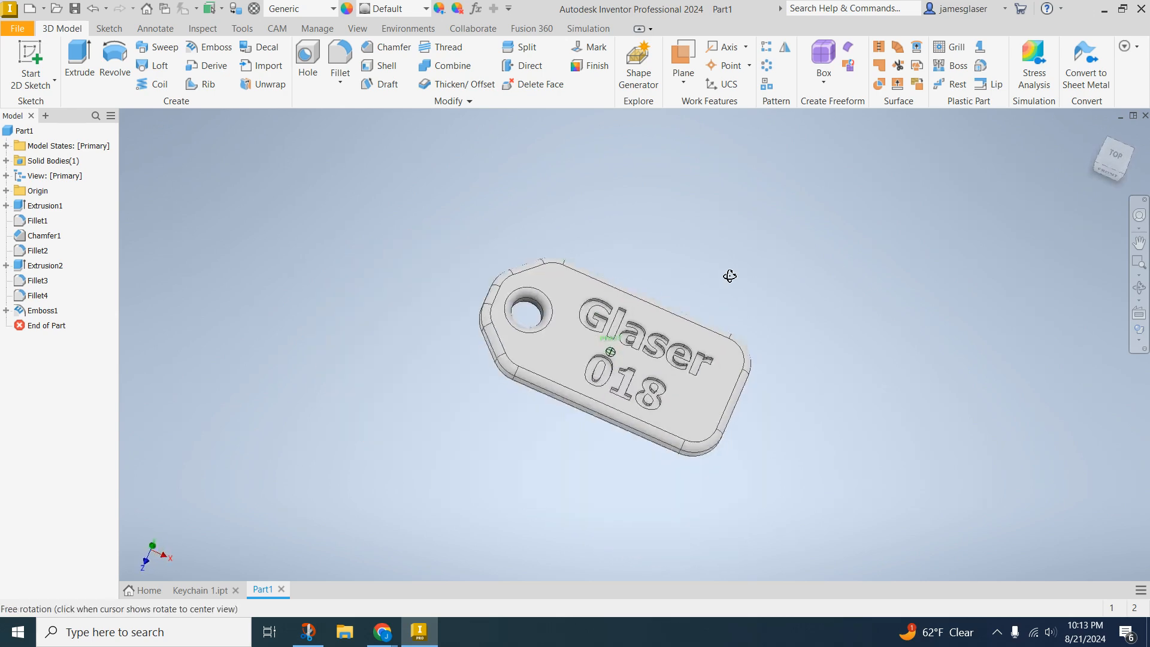
scroll(729, 274, down, 3)
middle_drag(697, 281, 686, 253)
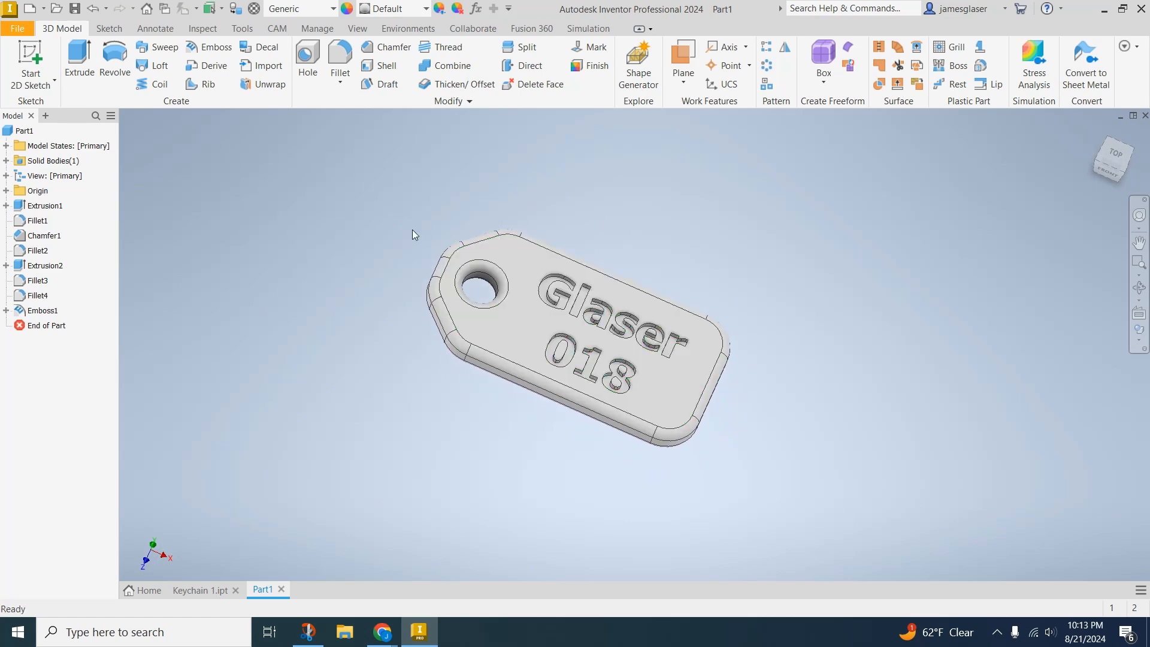
- Save the part as Nametag2_JG in the Inventor 2024 folder
click(22, 34)
mouse_move(36, 173)
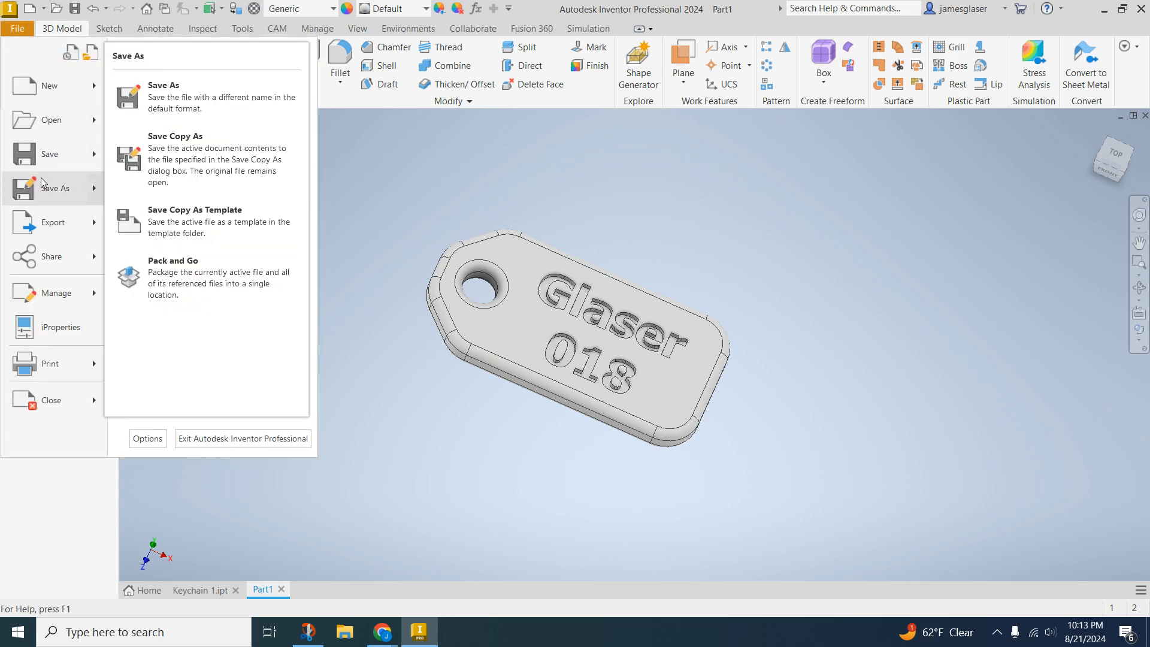
click(41, 163)
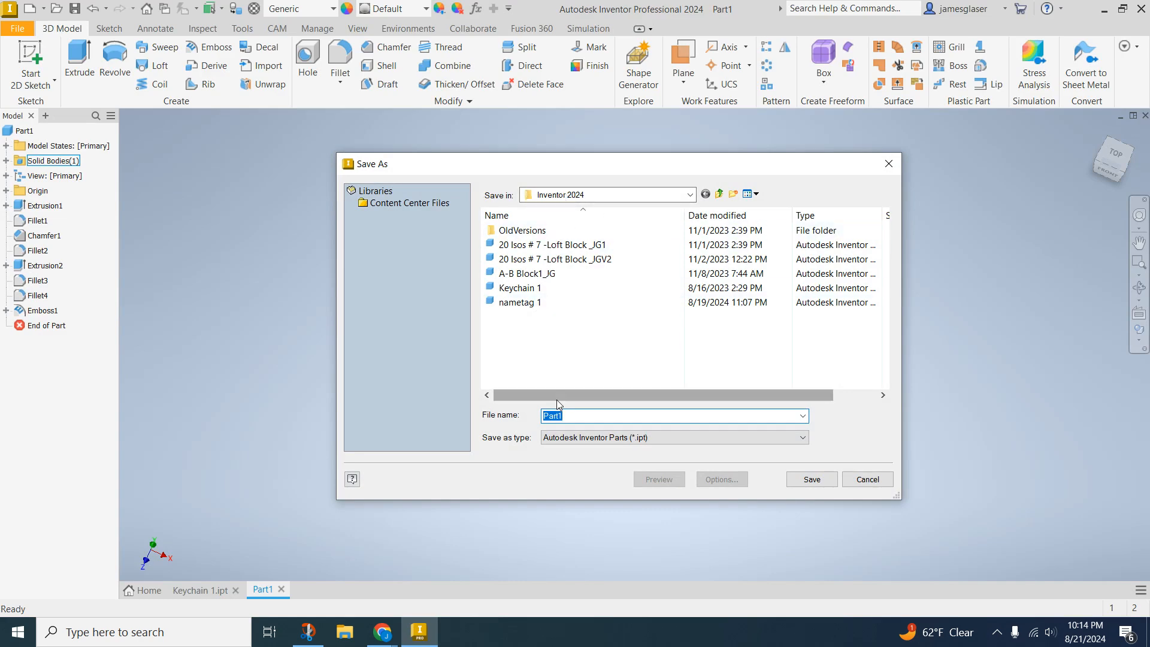
text(Name)
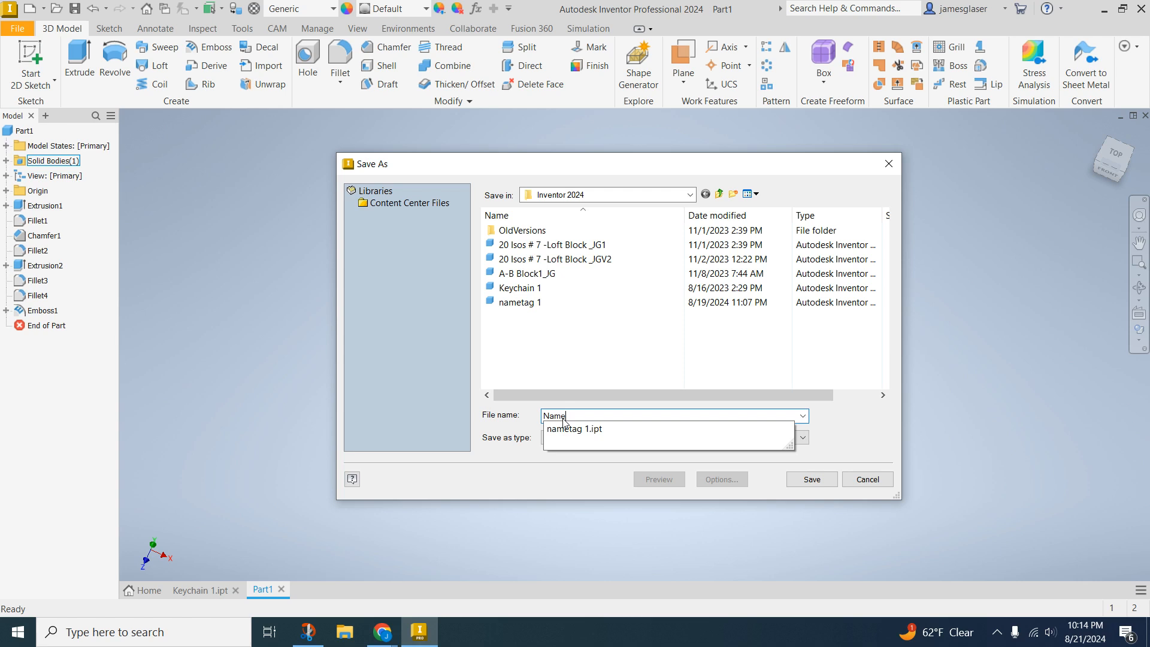
text(tag2_JG)
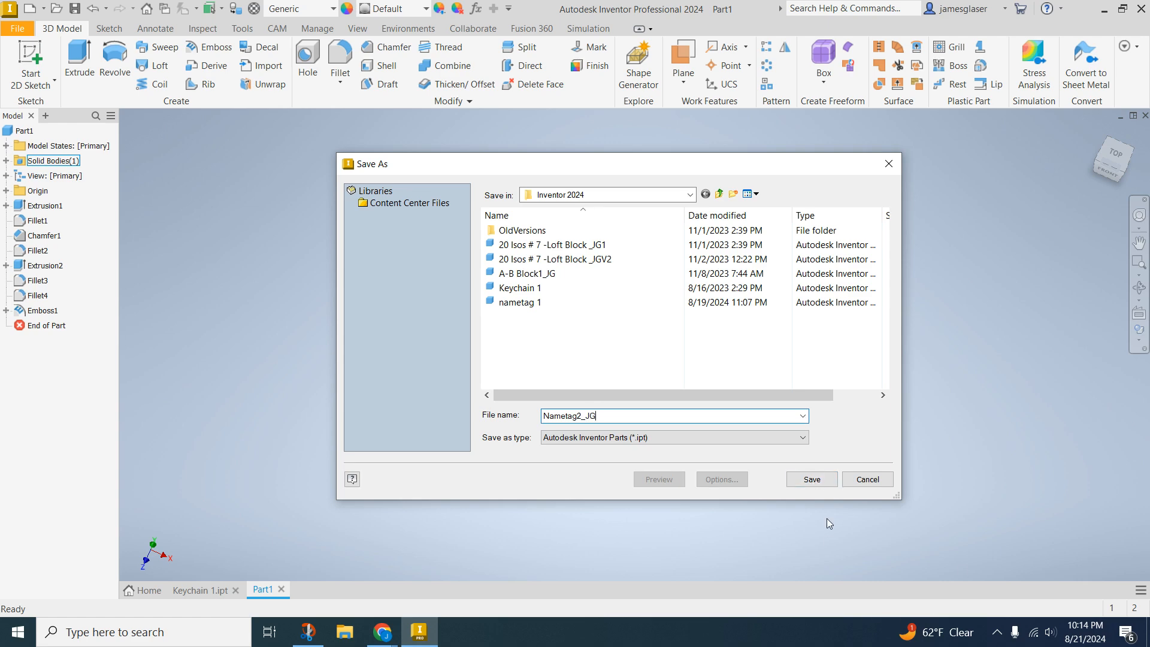
click(820, 477)
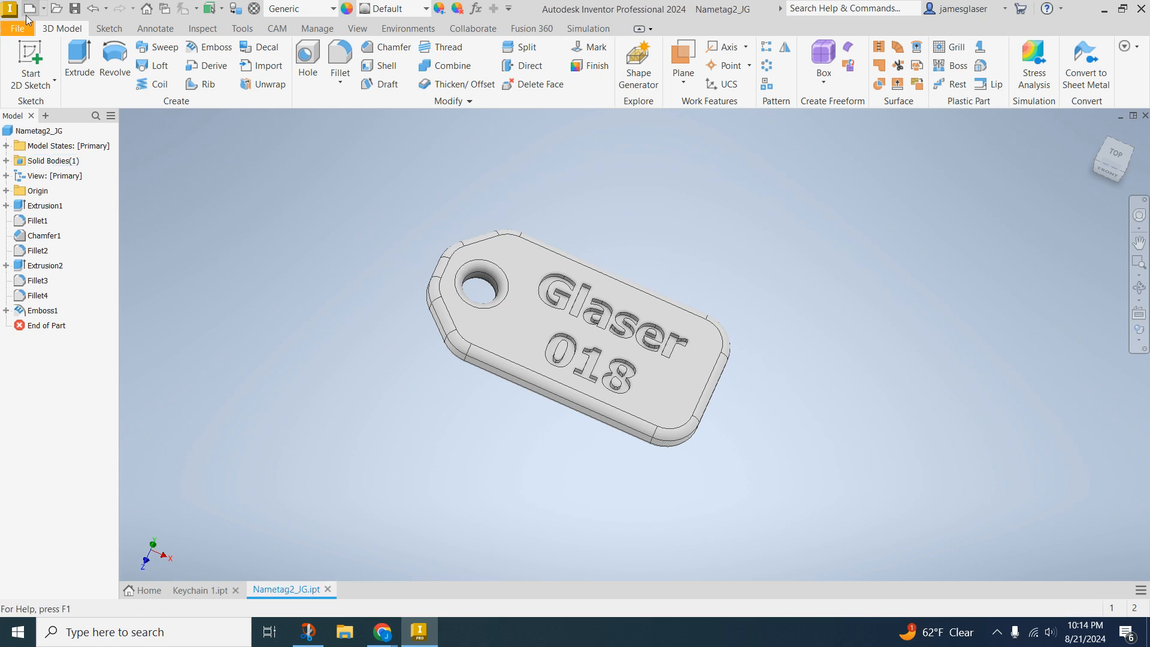
- Export the part to CAD format as the STL file Nametag2_JG.stl in the Inventor 2024 folder
click(17, 29)
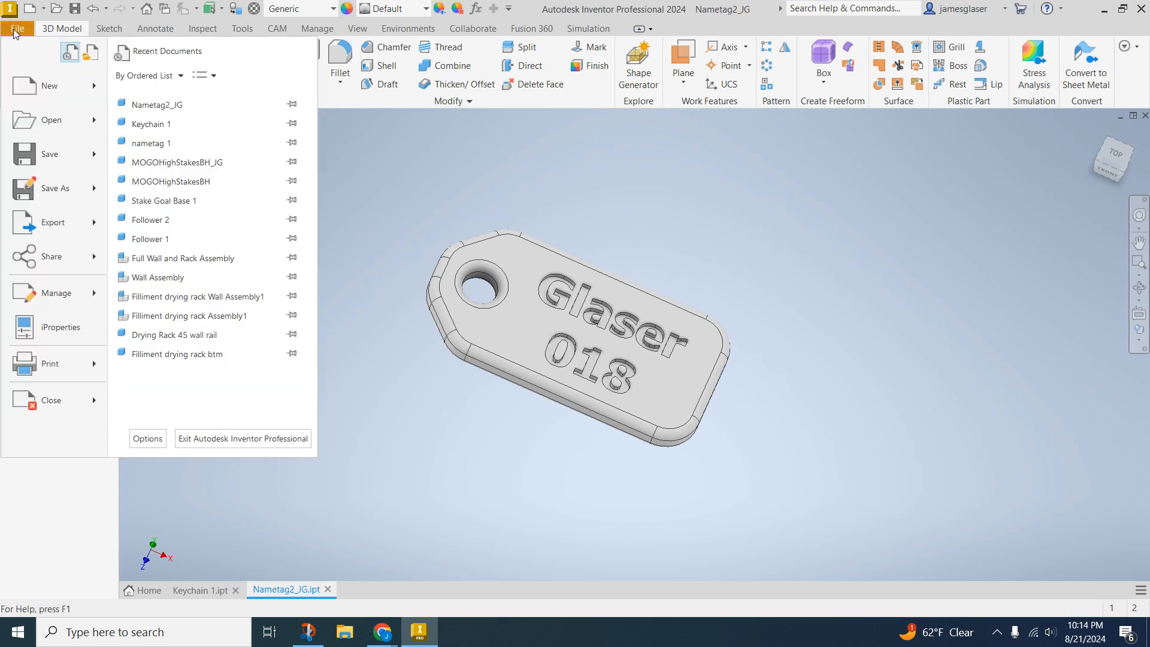
mouse_move(37, 225)
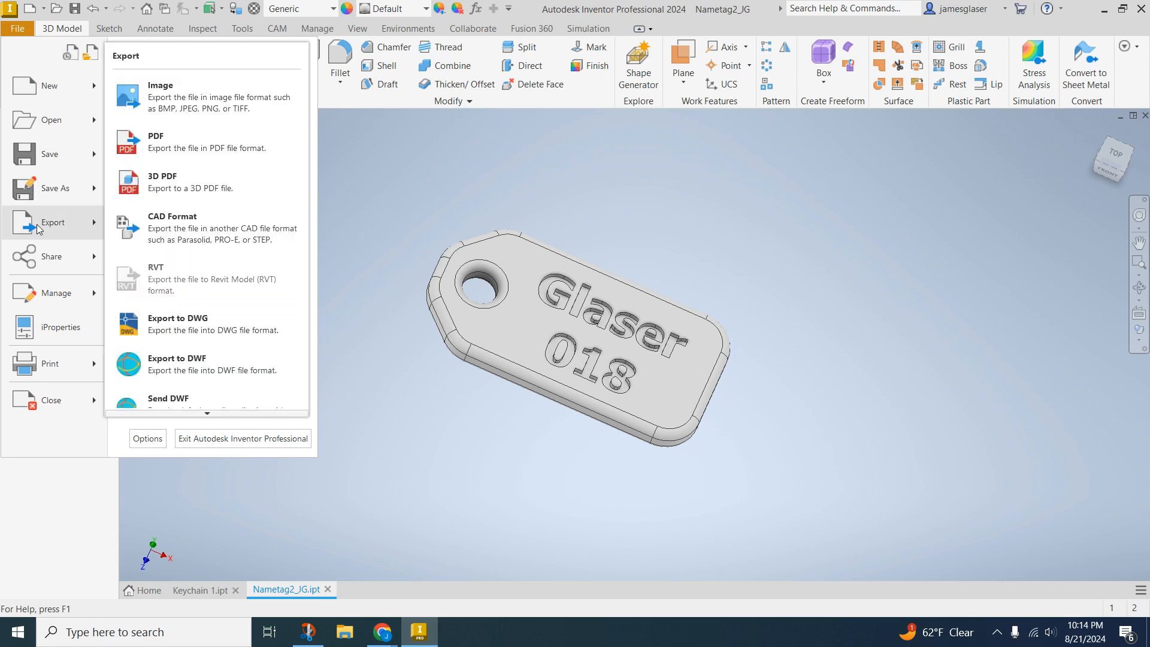
click(173, 219)
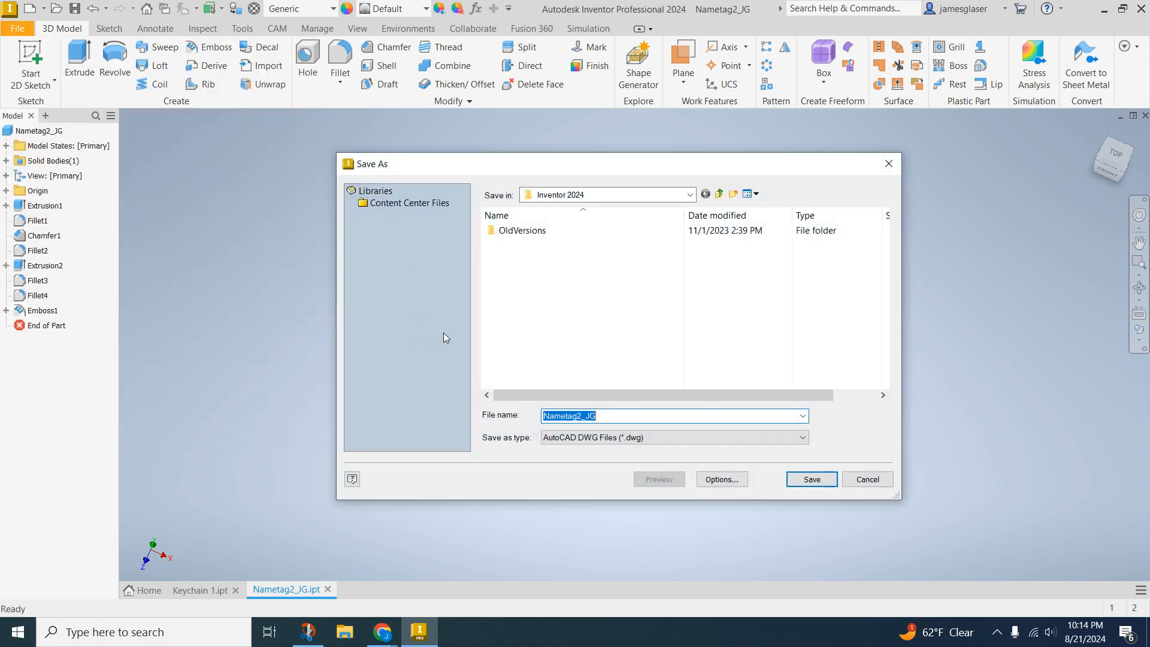
click(666, 436)
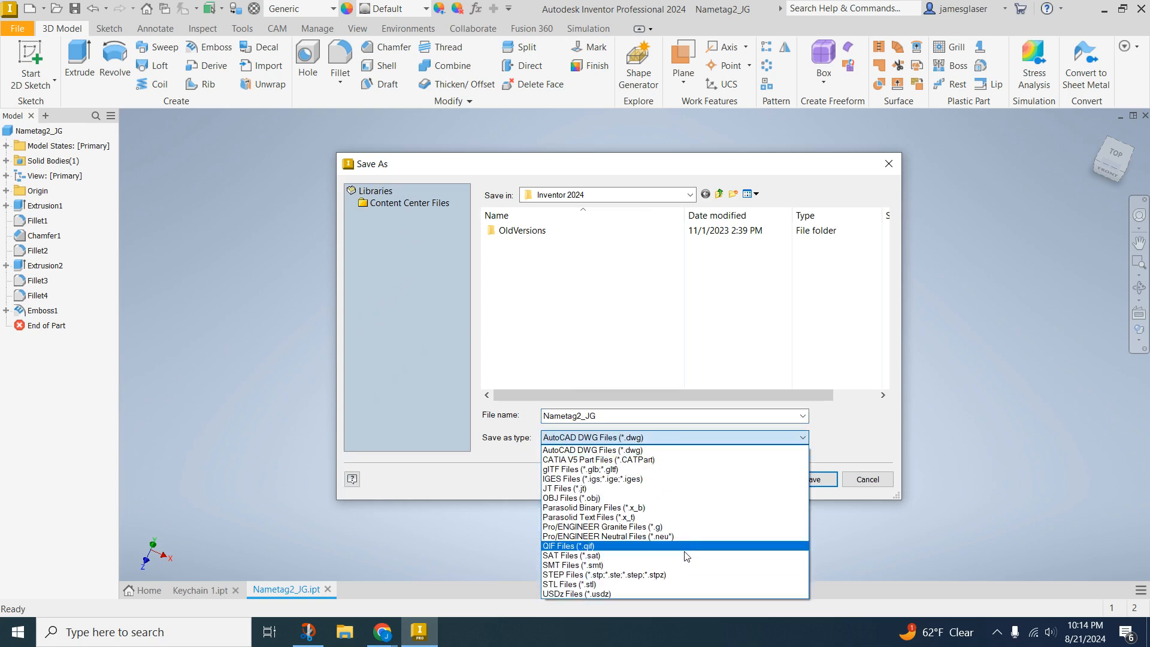
click(684, 584)
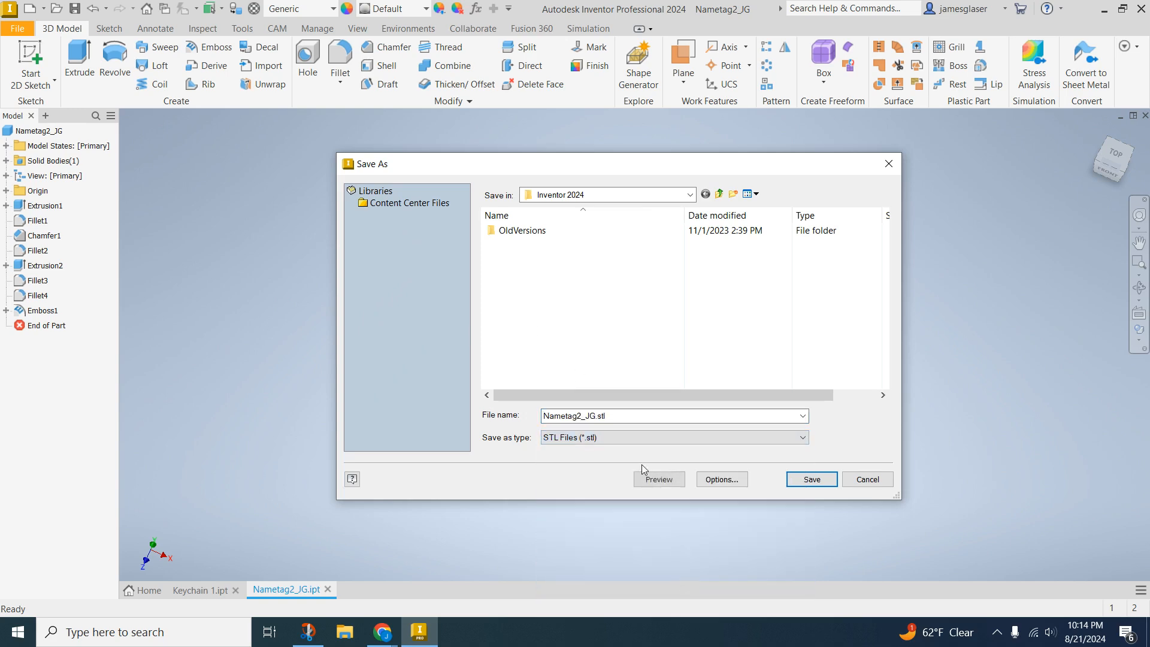
click(812, 479)
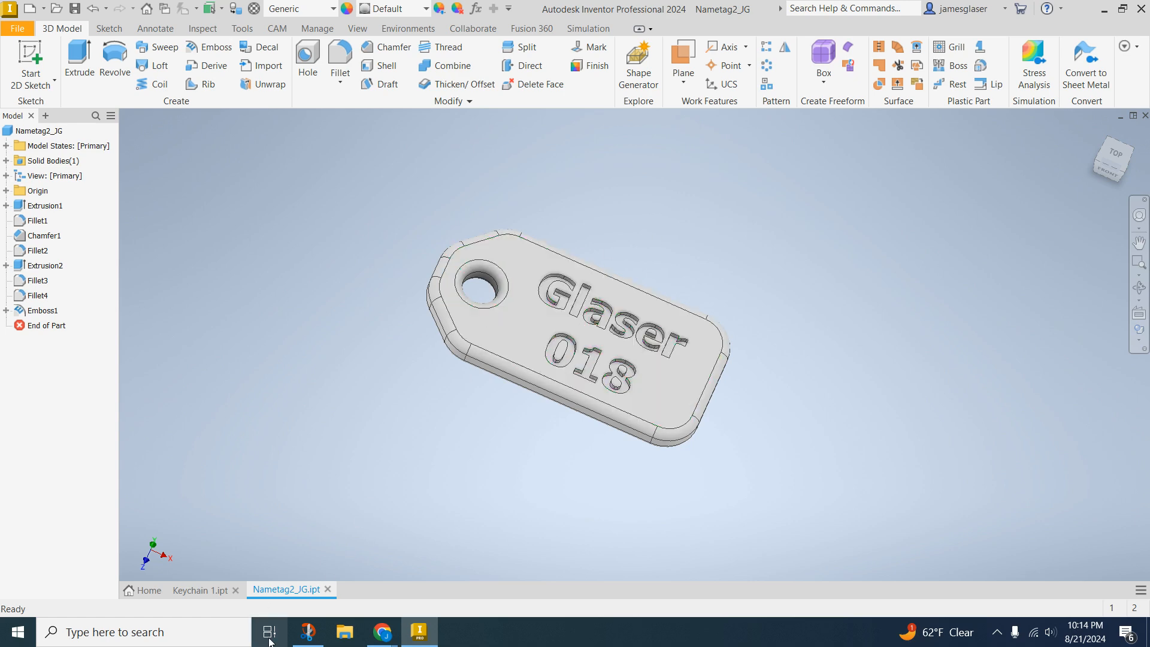
- Check the saved part and STL files in the D: drive's Inventor 2024 folder in File Explorer, and return to Inventor
click(347, 637)
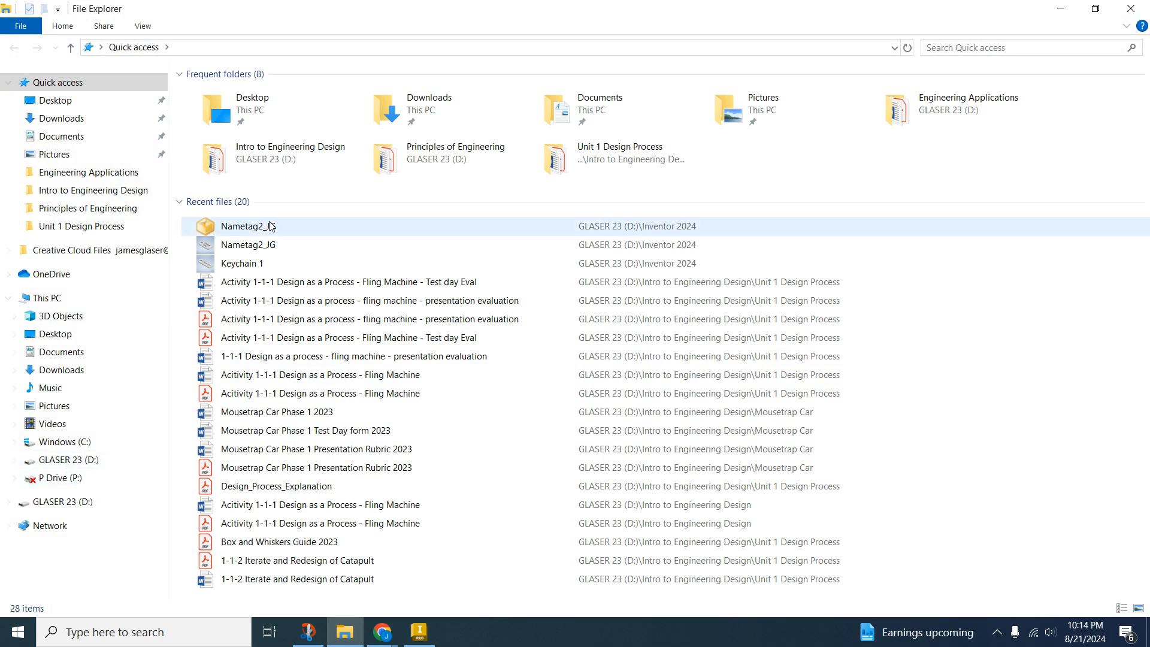
click(80, 503)
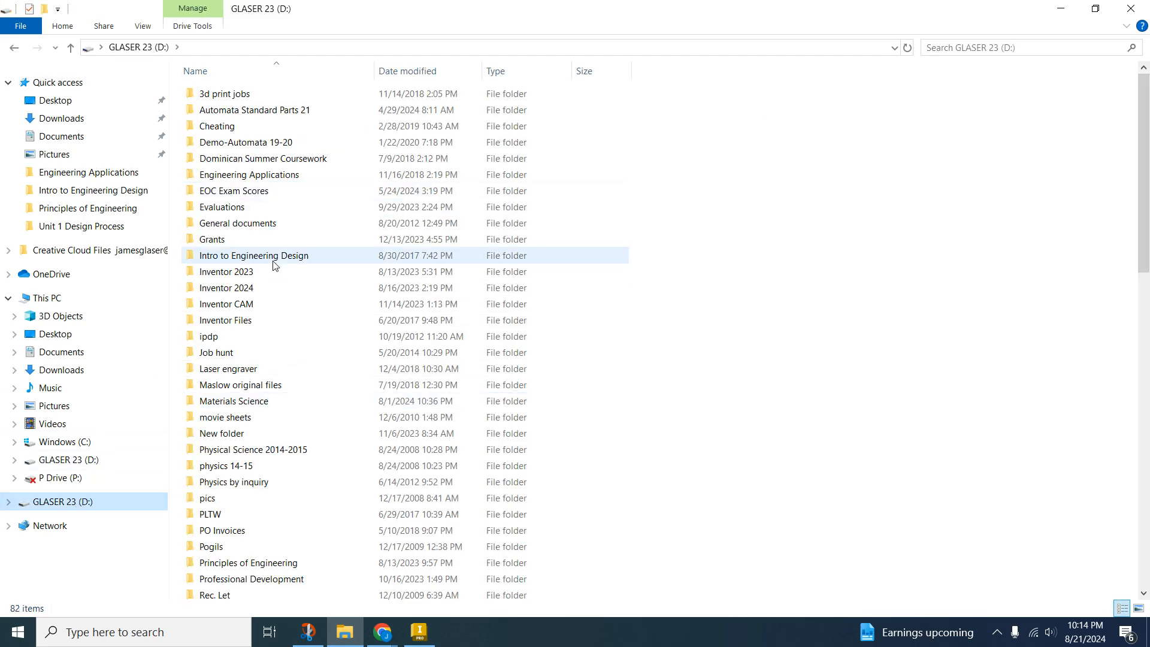
double_click(274, 287)
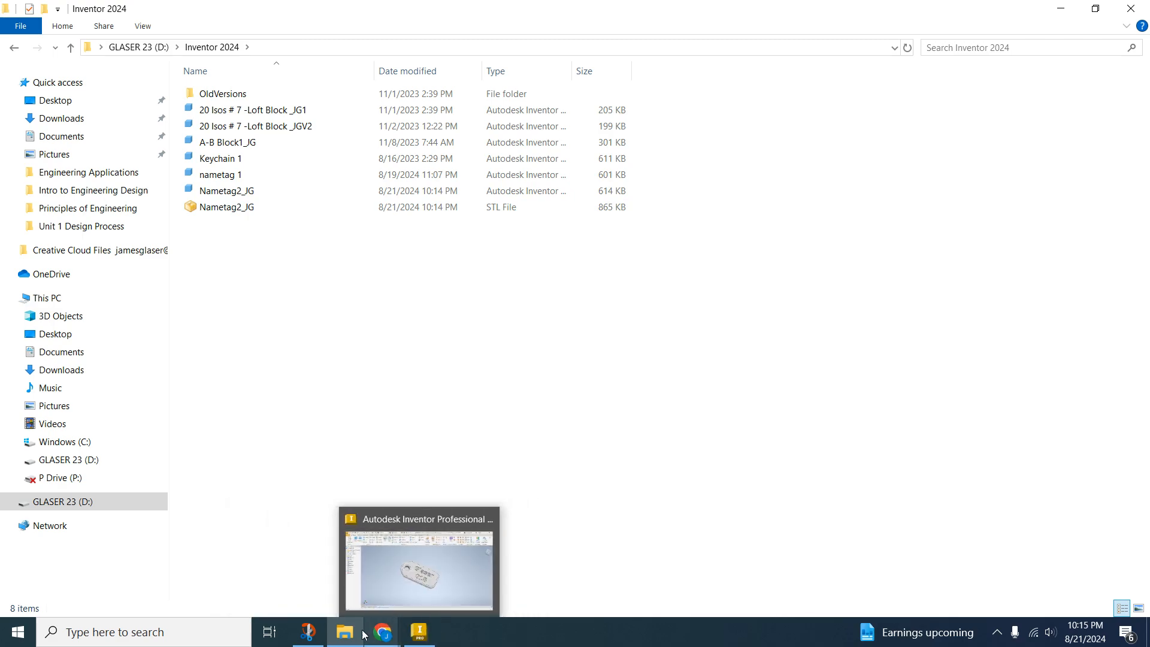
click(419, 569)
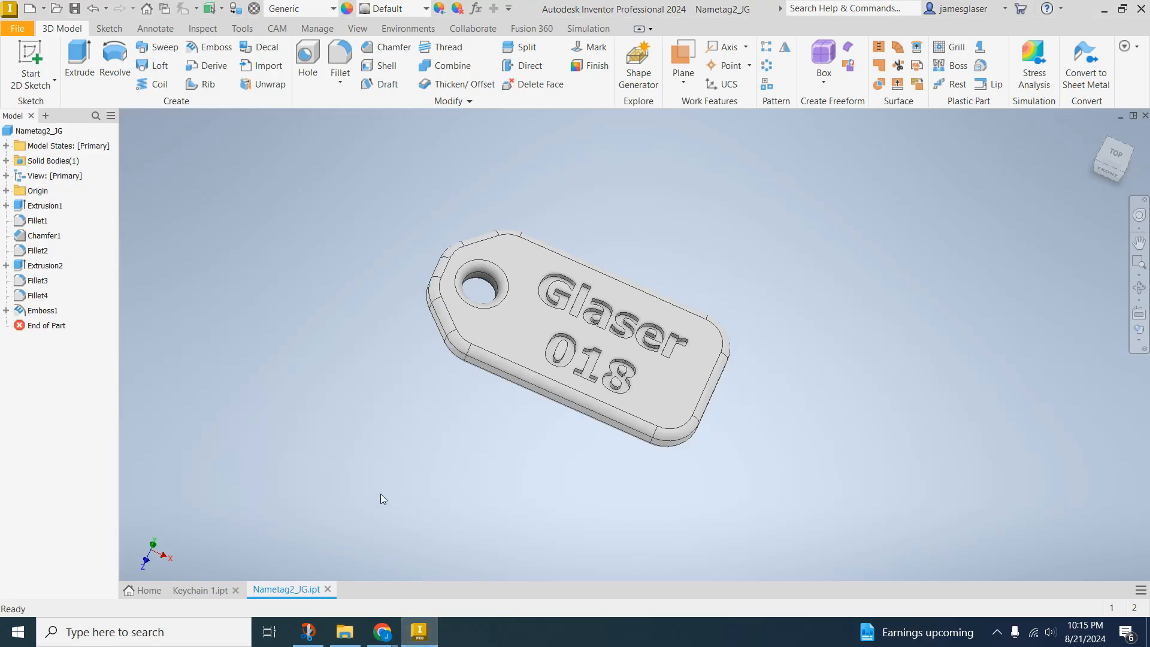